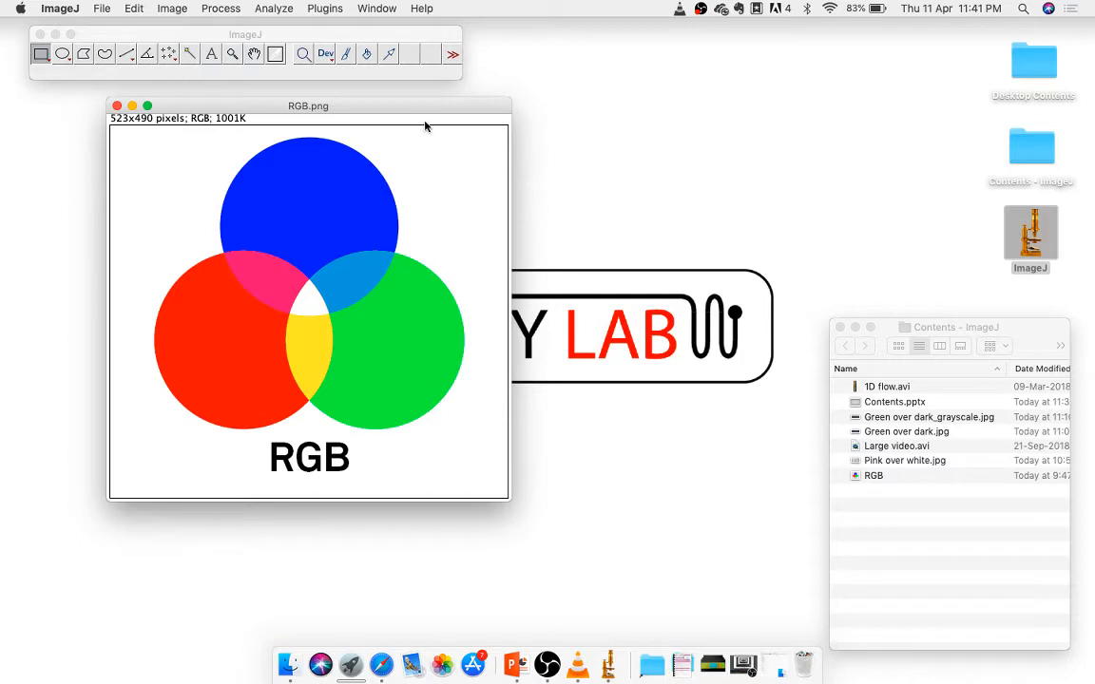
# Reposition the RGB.png image window and split the image into its separate color channels
pyautogui.moveTo(334, 106); pyautogui.dragTo(291, 130)
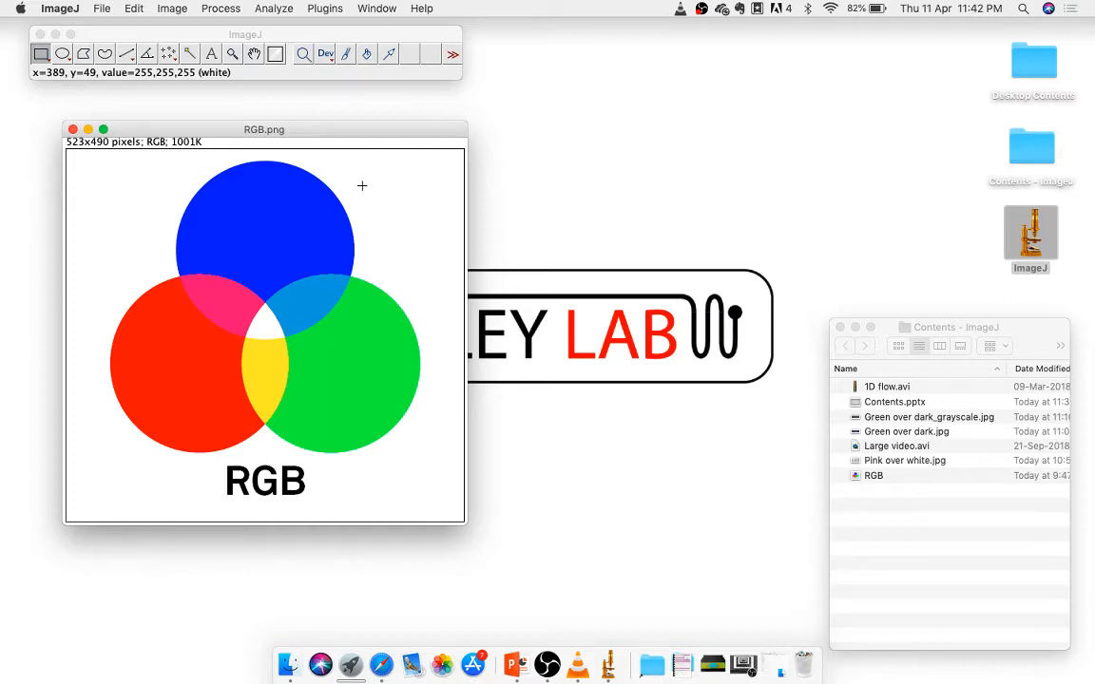
pyautogui.moveTo(315, 133); pyautogui.dragTo(283, 135)
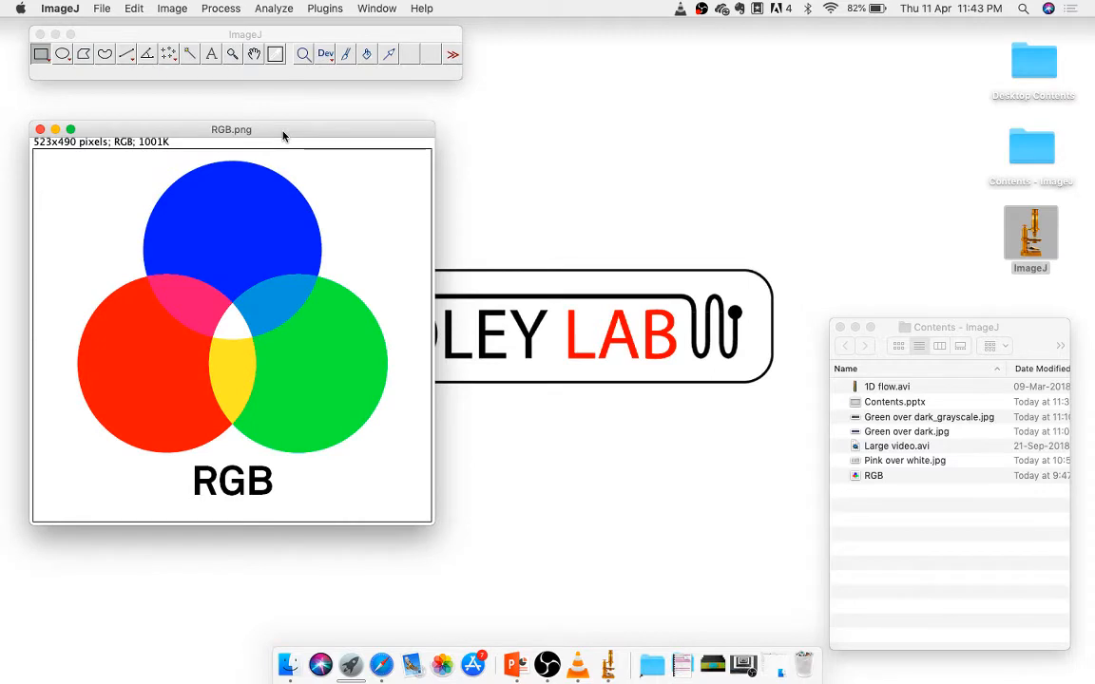
pyautogui.moveTo(282, 135); pyautogui.dragTo(305, 131)
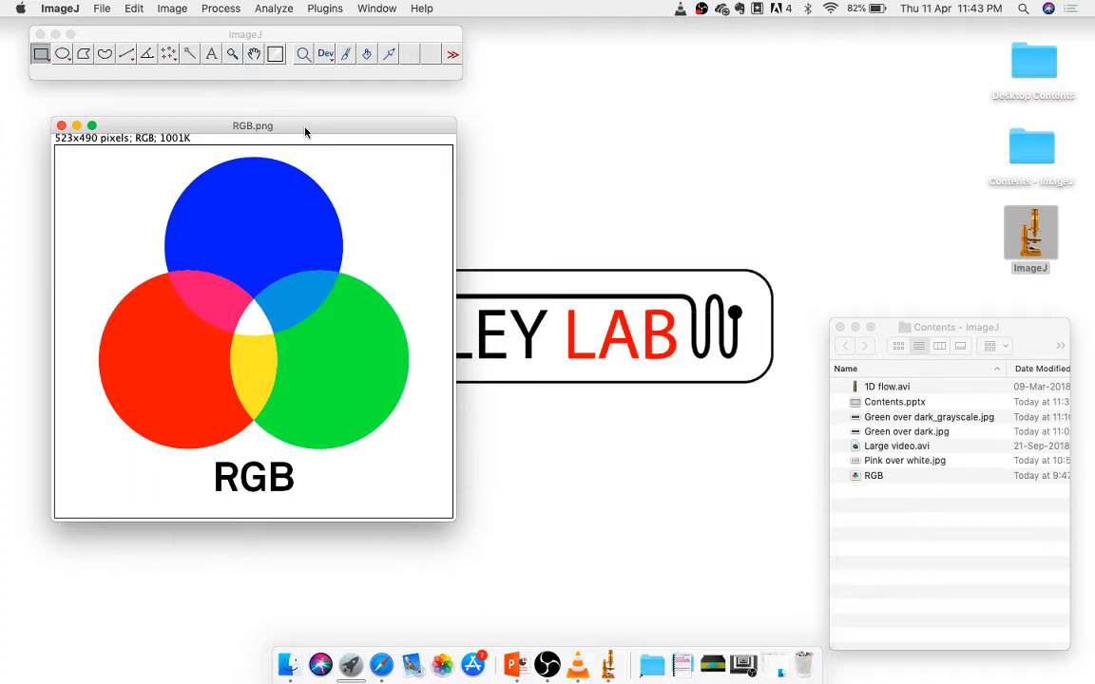
pyautogui.click(174, 8)
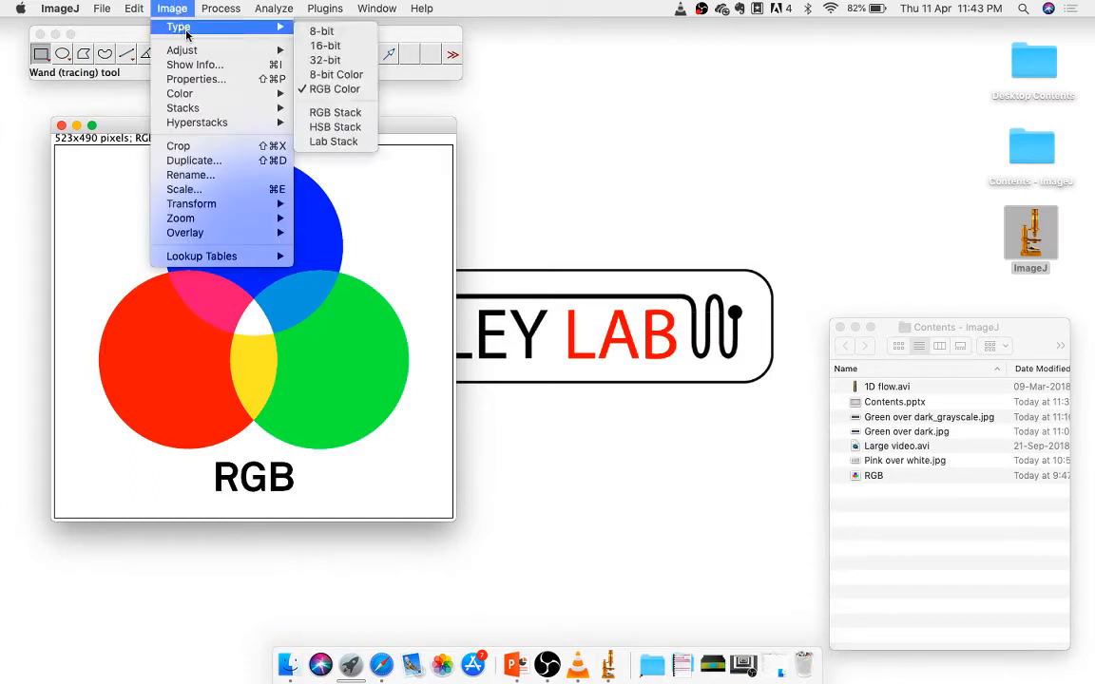
pyautogui.moveTo(181, 92)
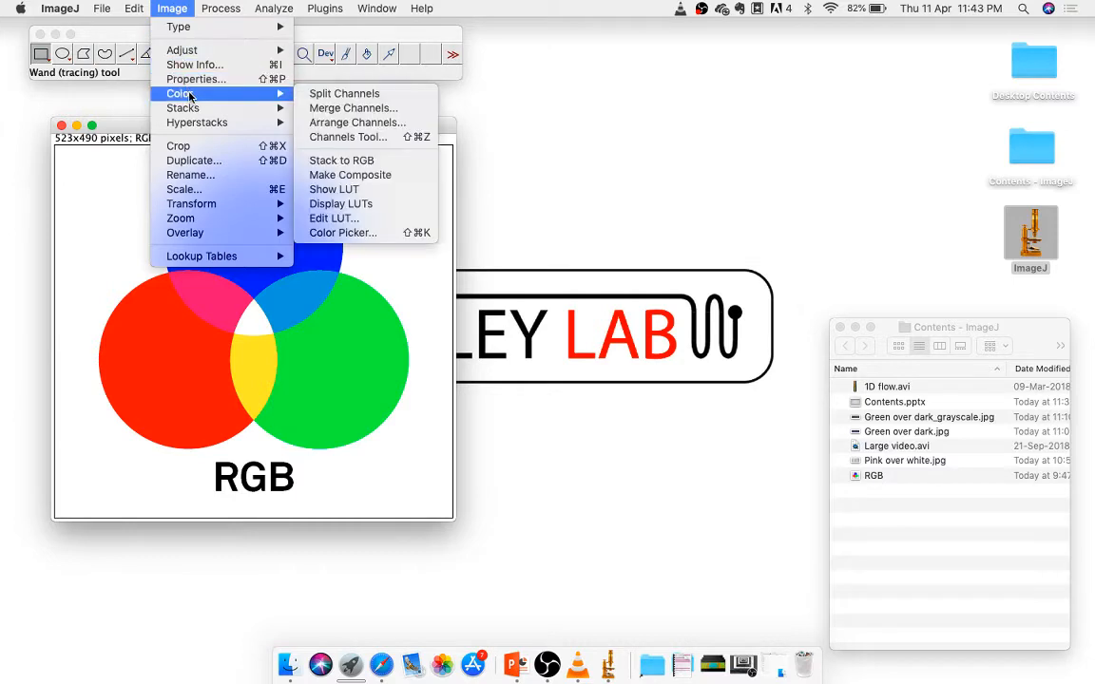
pyautogui.click(322, 95)
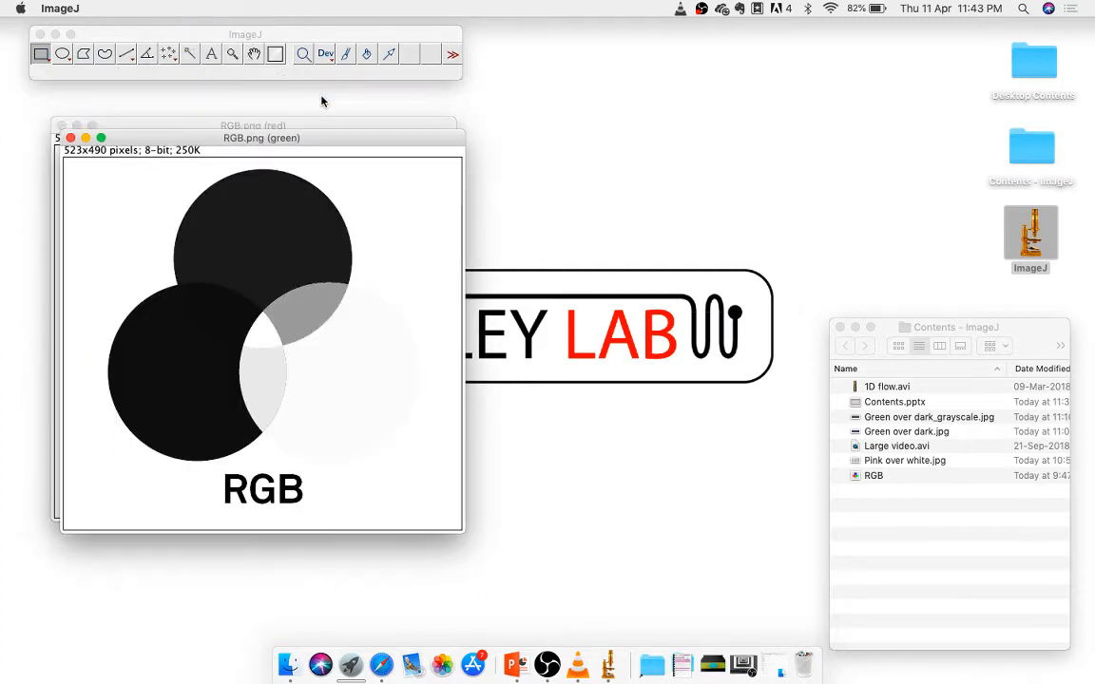
# Spread the blue, green and red channel windows apart so that they no longer cover one another completely
pyautogui.moveTo(268, 148); pyautogui.dragTo(841, 139)
pyautogui.moveTo(315, 140); pyautogui.dragTo(464, 242)
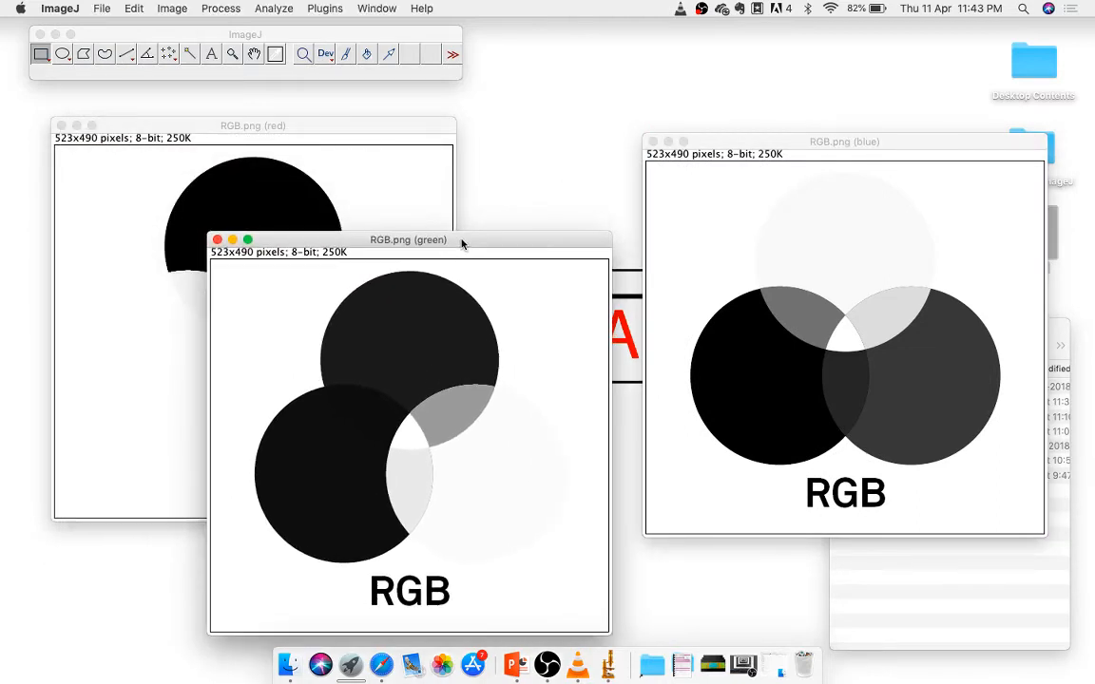
pyautogui.moveTo(267, 127); pyautogui.dragTo(219, 114)
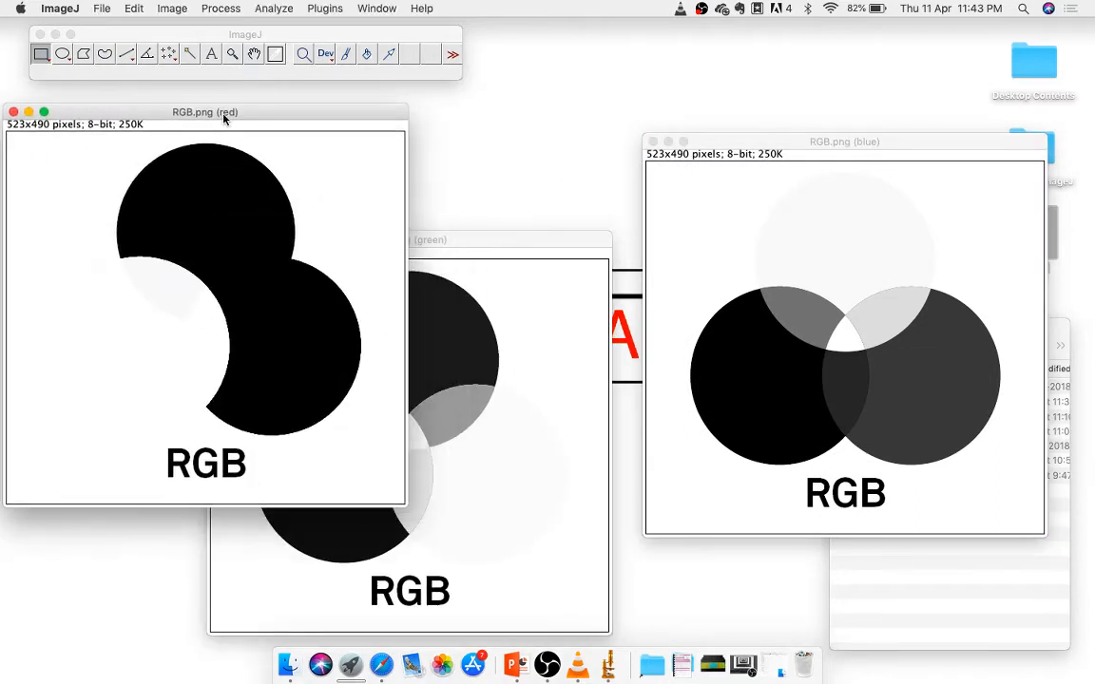
# Zoom the red, green and blue channel images out to 75% and line their windows up side by side in that order
pyautogui.click(313, 36)
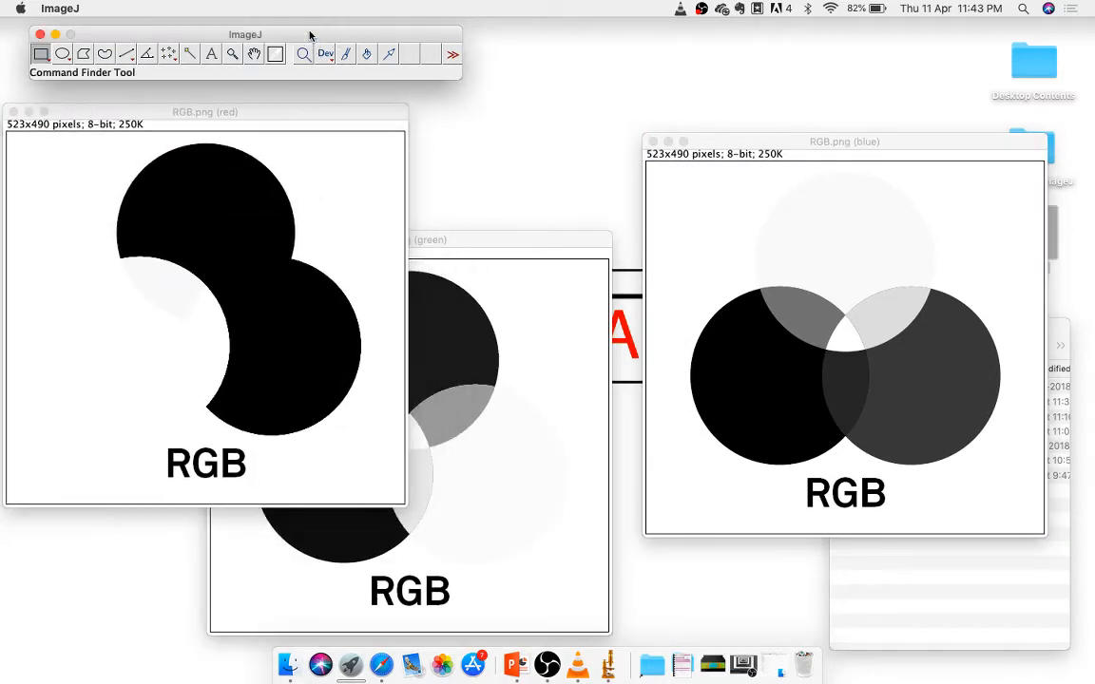
pyautogui.click(232, 54)
pyautogui.click(196, 112)
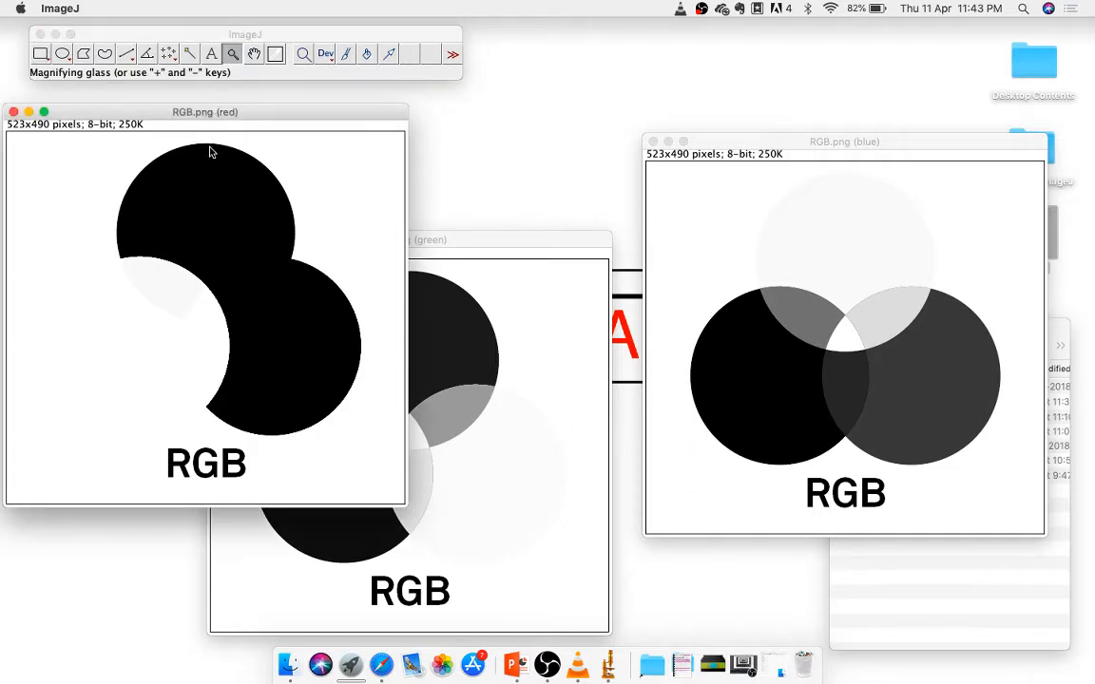
pyautogui.rightClick(210, 158)
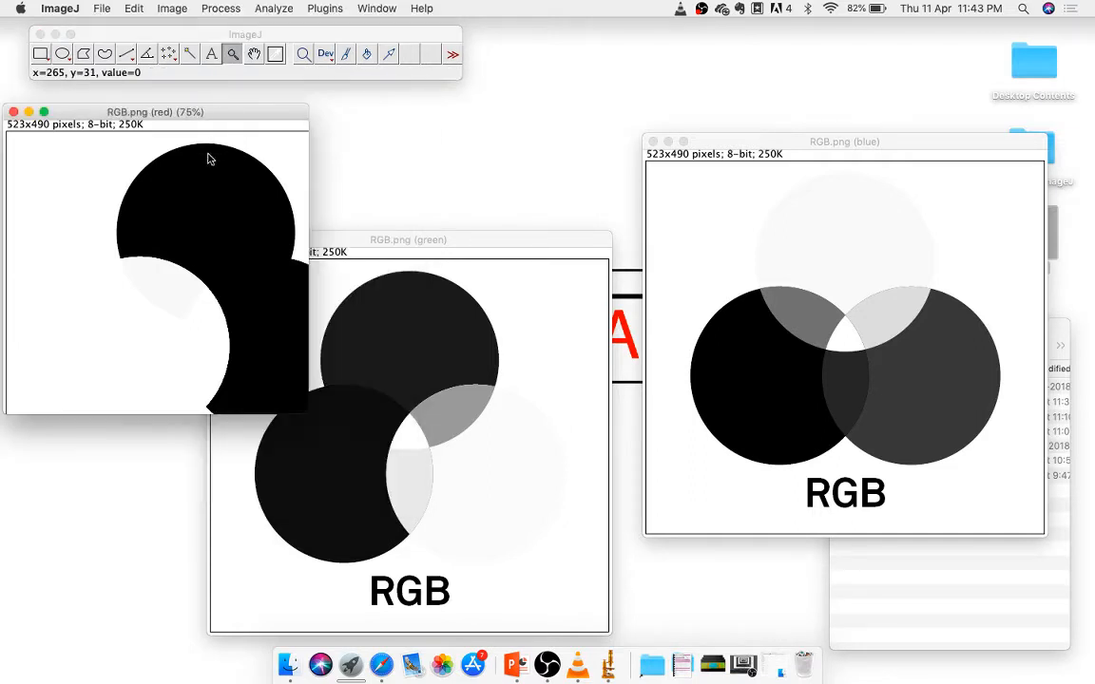
pyautogui.click(356, 242)
pyautogui.rightClick(379, 376)
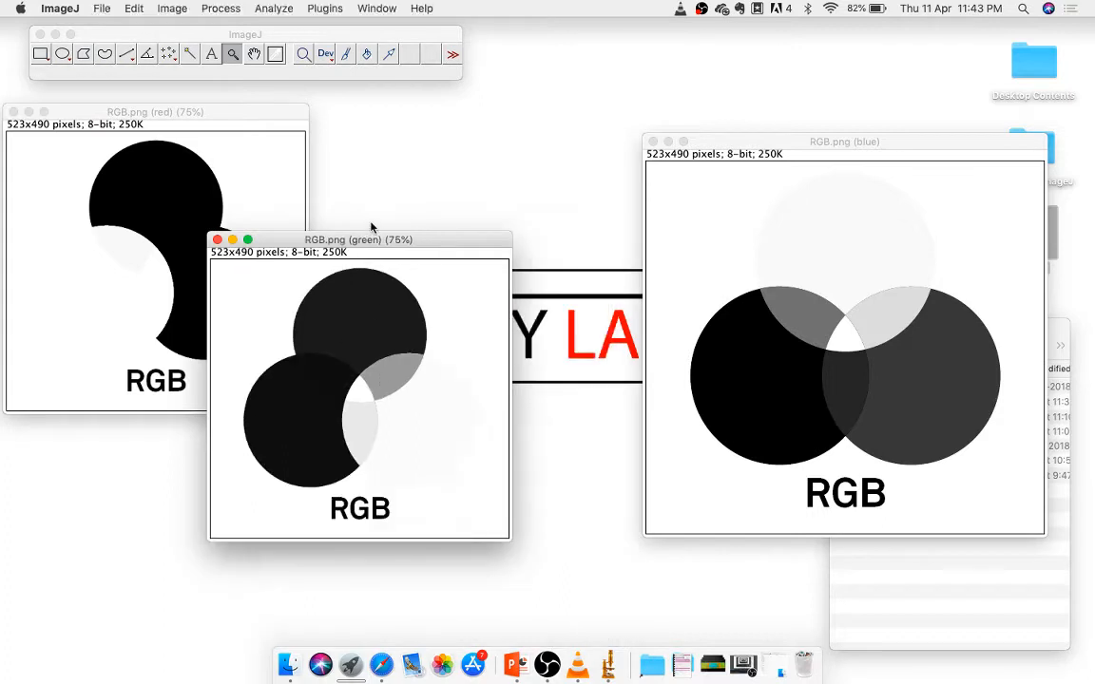
pyautogui.moveTo(362, 243); pyautogui.dragTo(473, 117)
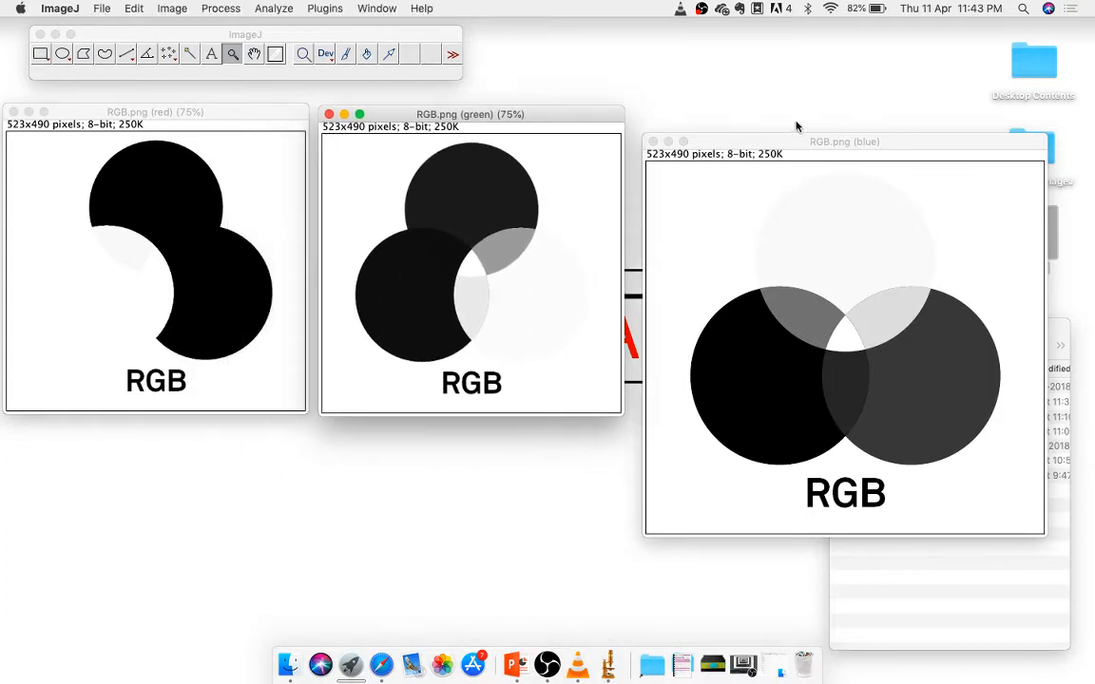
pyautogui.click(803, 142)
pyautogui.rightClick(782, 299)
pyautogui.moveTo(733, 141); pyautogui.dragTo(725, 115)
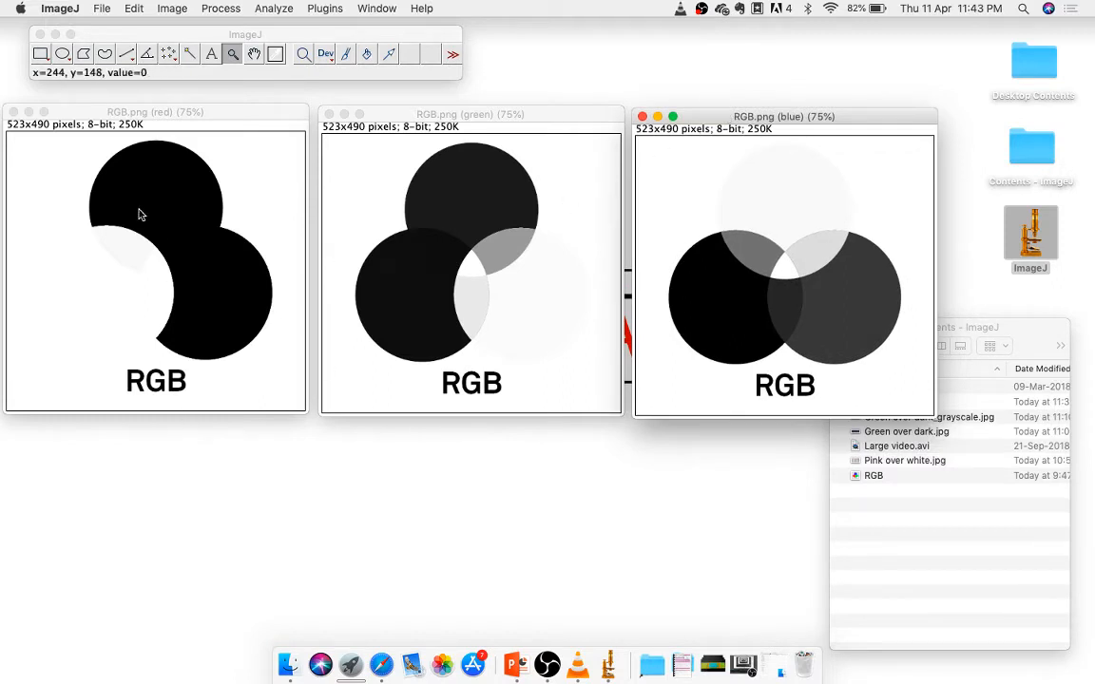
pyautogui.click(144, 112)
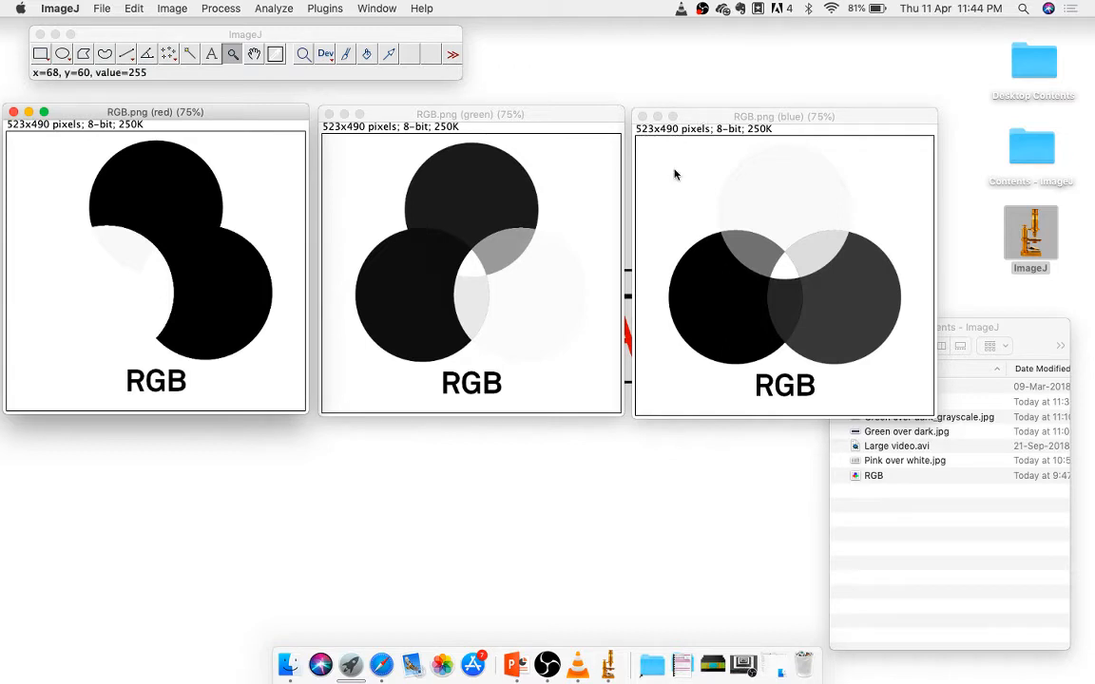
# Close the blue, green and red channel images of RGB.png and switch to the PowerPoint contents slide
pyautogui.click(644, 116)
pyautogui.click(328, 114)
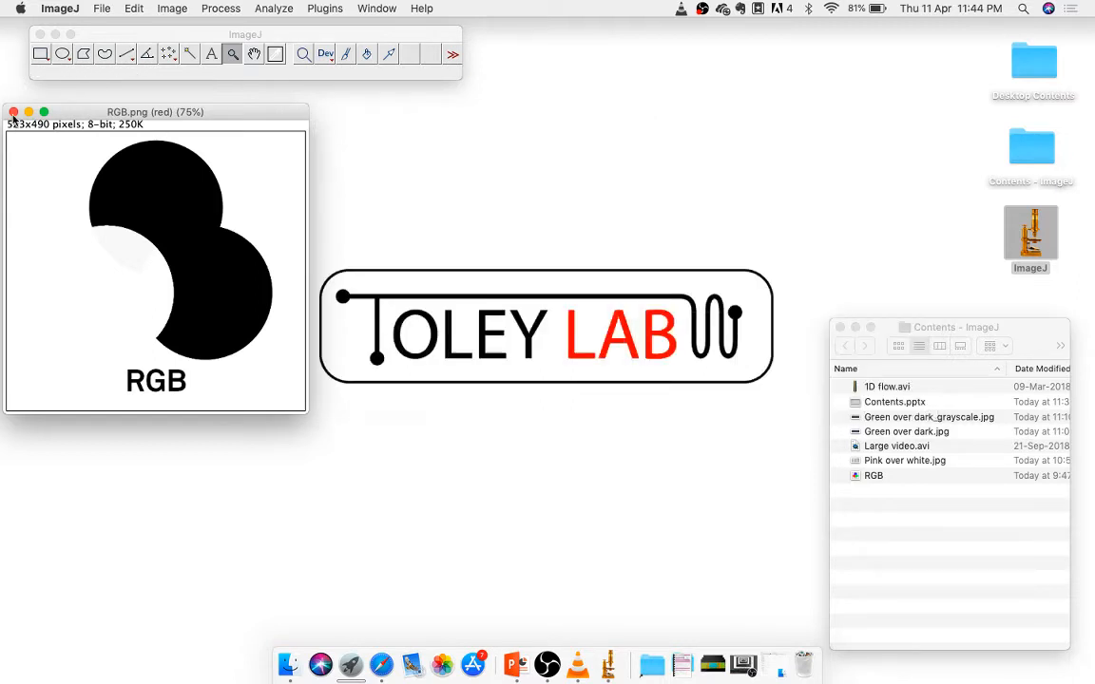
pyautogui.click(13, 112)
pyautogui.click(85, 142)
pyautogui.hotkey('ctrl', 'Right')
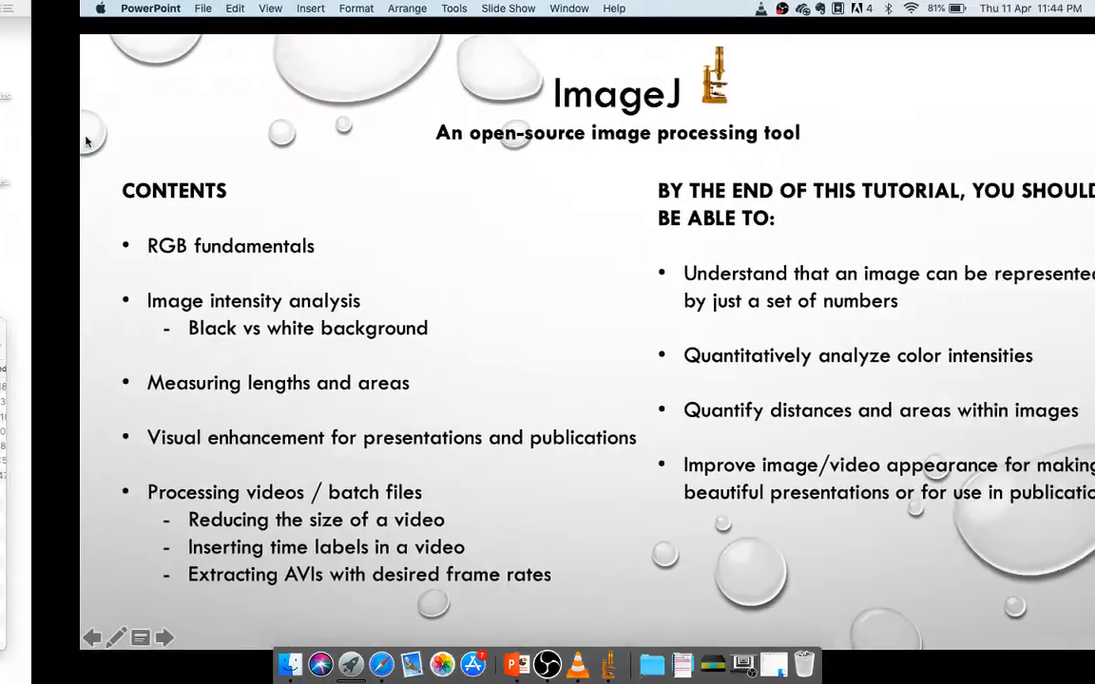
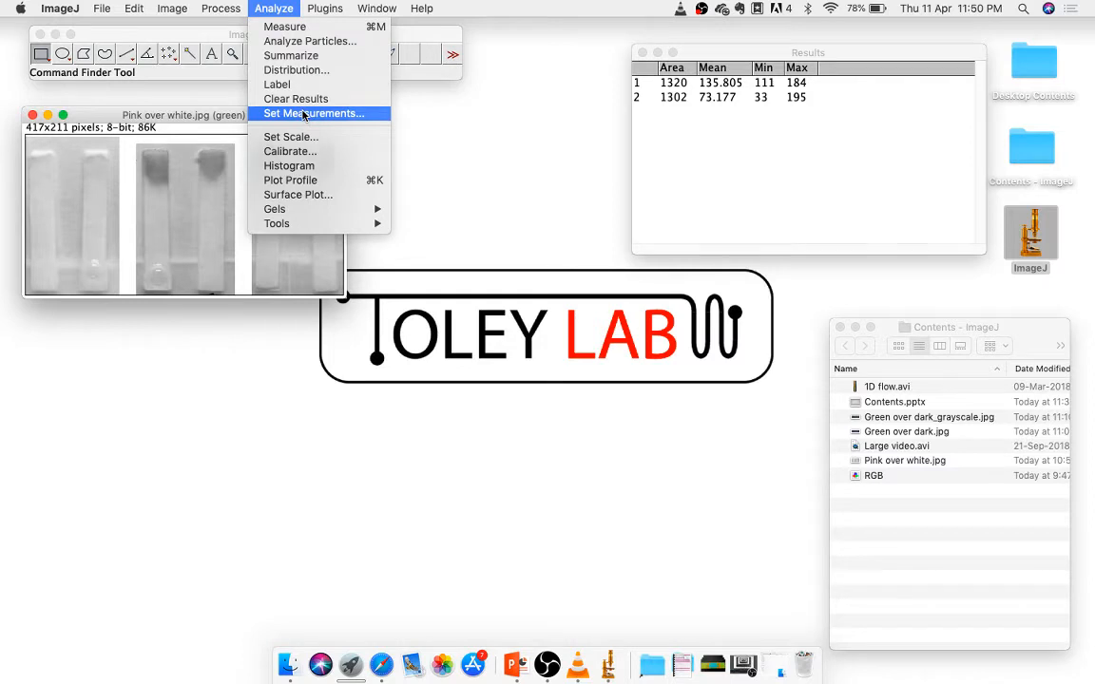
# Review which quantities are enabled in the Set Measurements options beside the results table, leaving the settings as they are
pyautogui.click(304, 115)
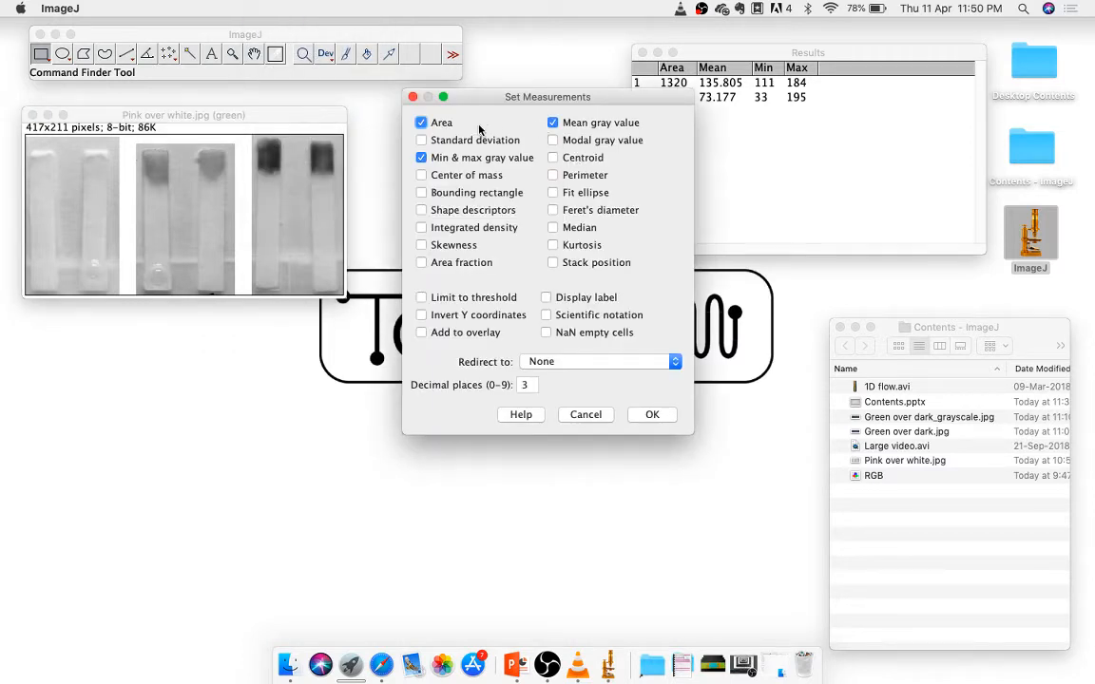
pyautogui.moveTo(594, 100); pyautogui.dragTo(561, 177)
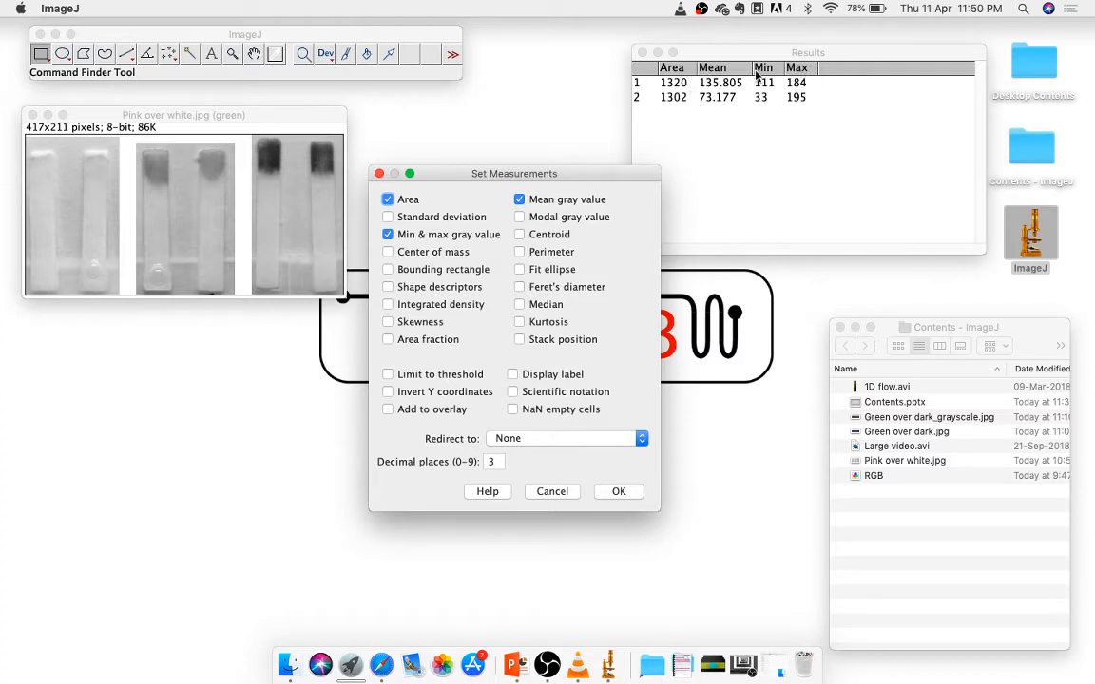
pyautogui.click(379, 175)
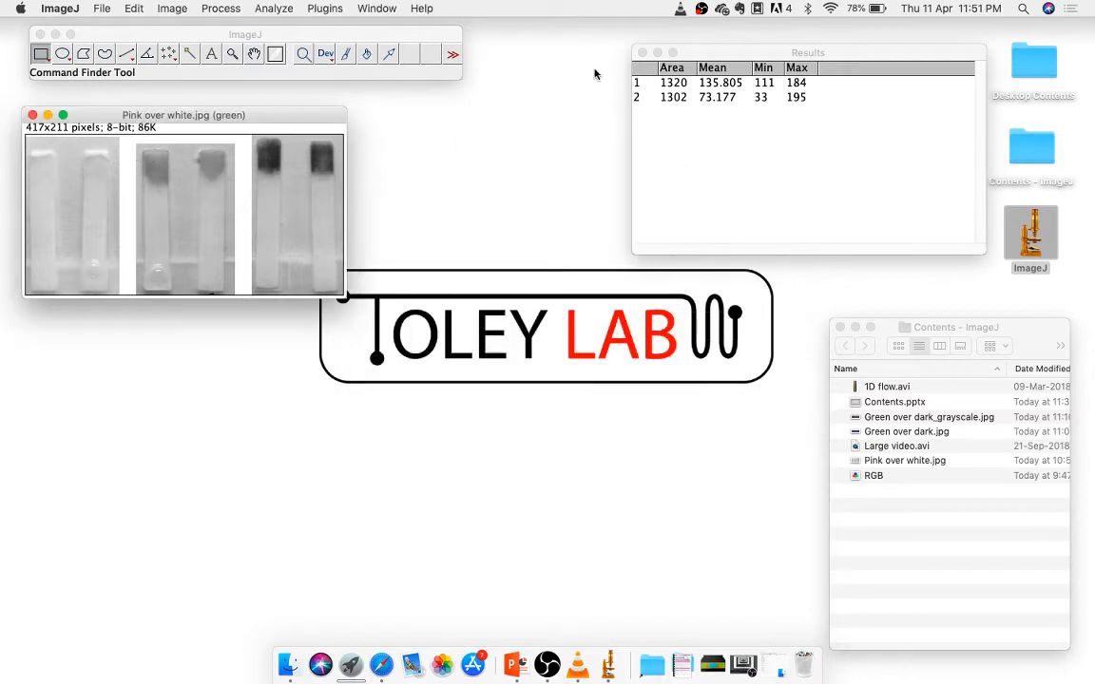
# Close the results table without saving its measurements and close the green channel image of Pink over white.jpg
pyautogui.click(641, 53)
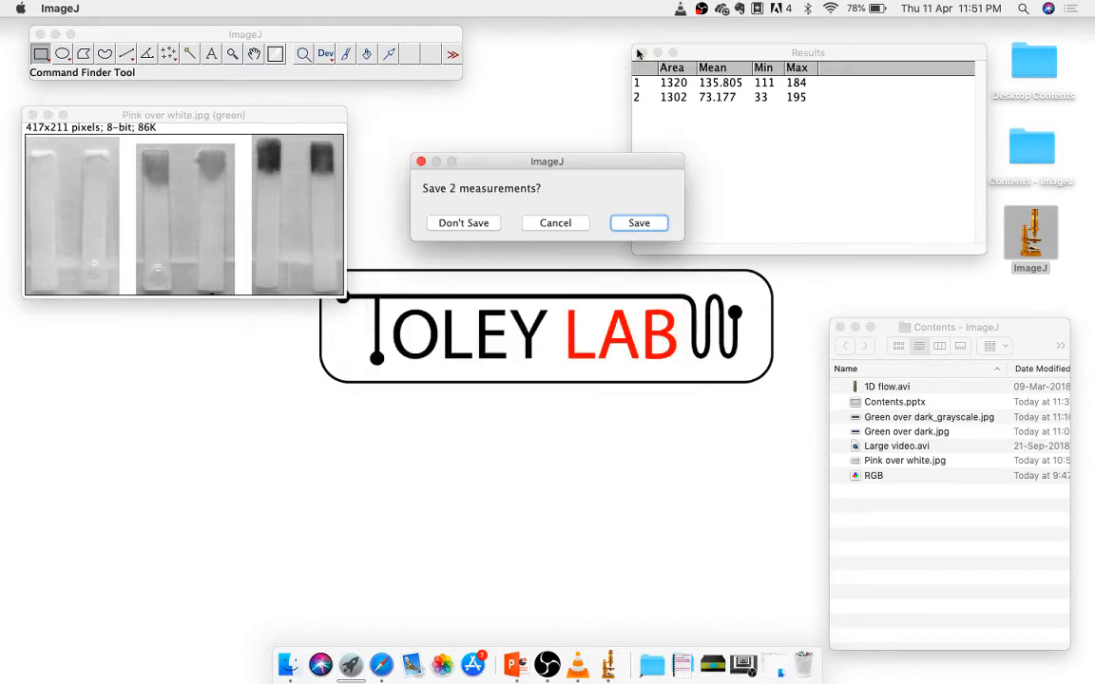
pyautogui.click(464, 223)
pyautogui.click(32, 115)
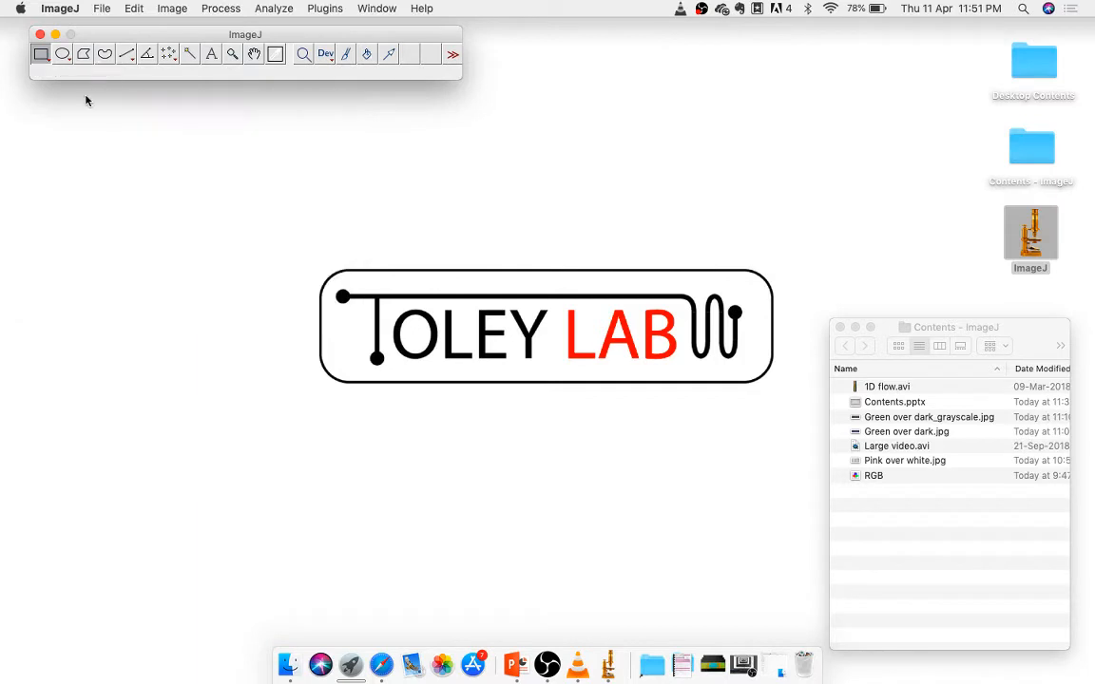
# Open Green over dark.jpg from the Contents - ImageJ folder in ImageJ and split it into its color channels
pyautogui.click(920, 557)
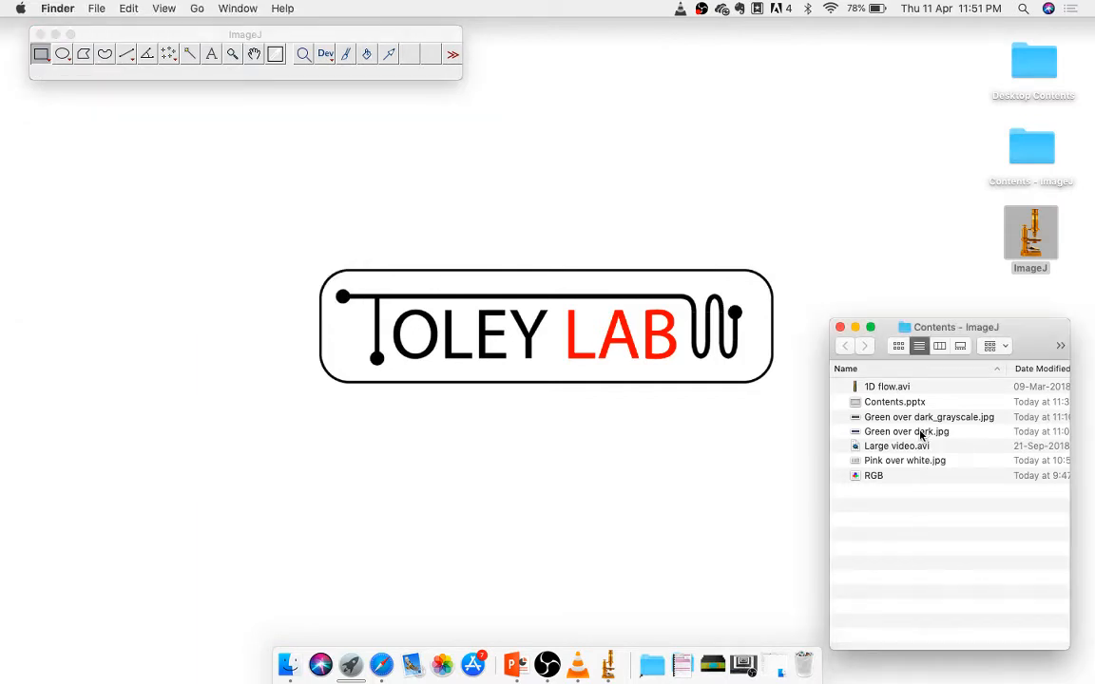
pyautogui.moveTo(920, 436); pyautogui.dragTo(392, 126)
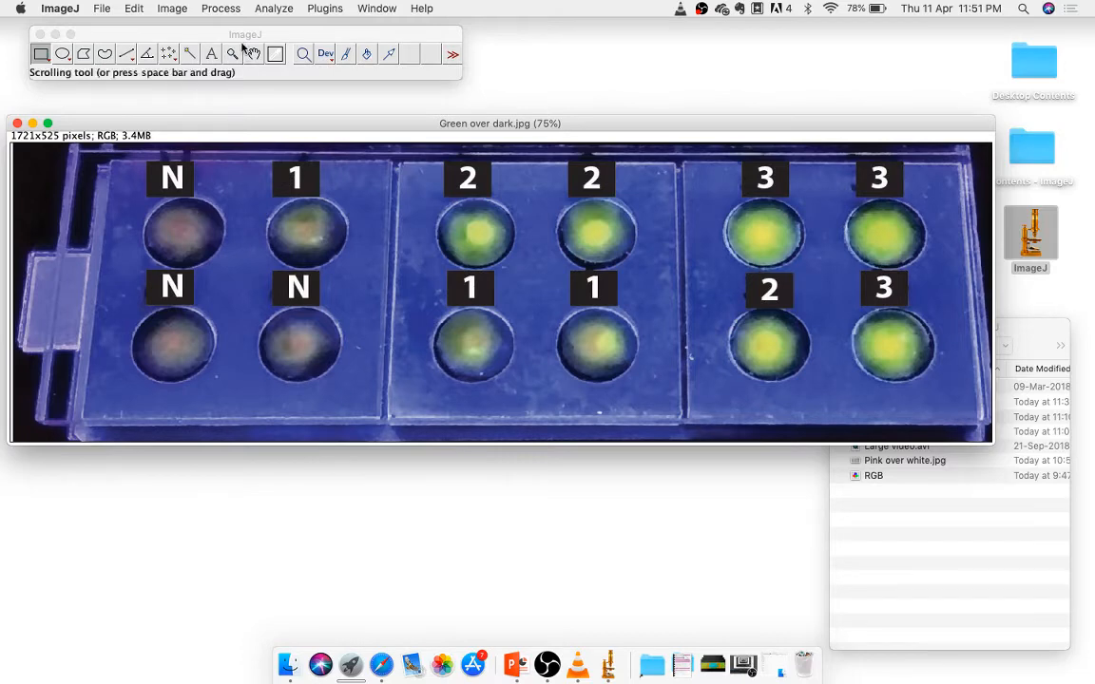
pyautogui.click(171, 8)
pyautogui.moveTo(186, 93)
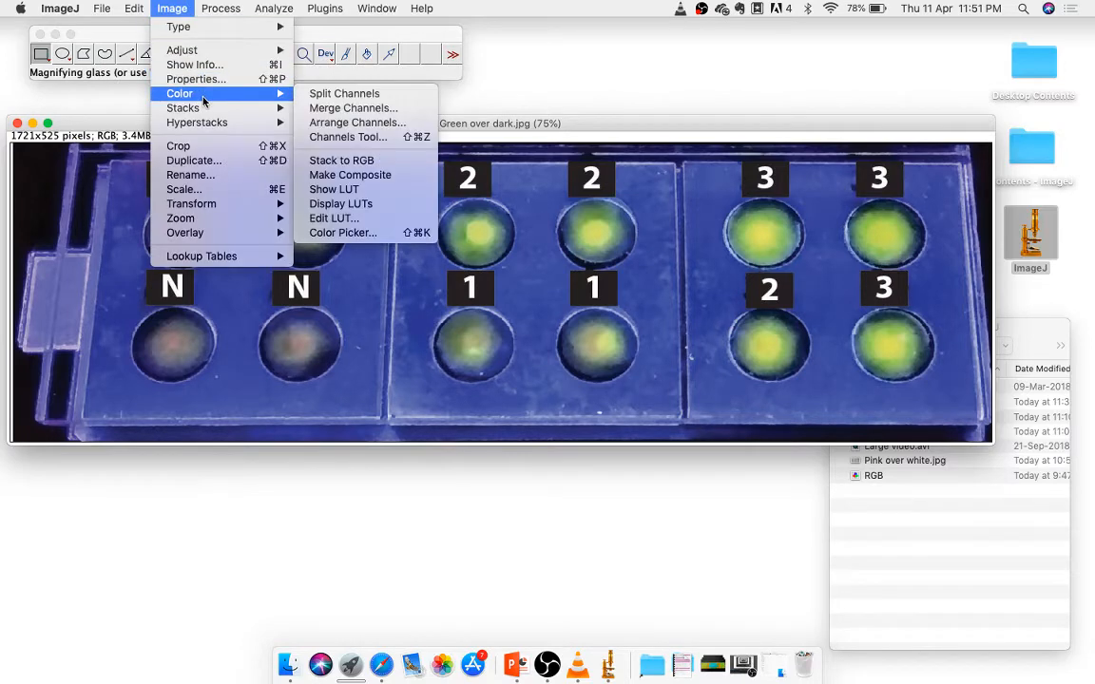
pyautogui.click(326, 96)
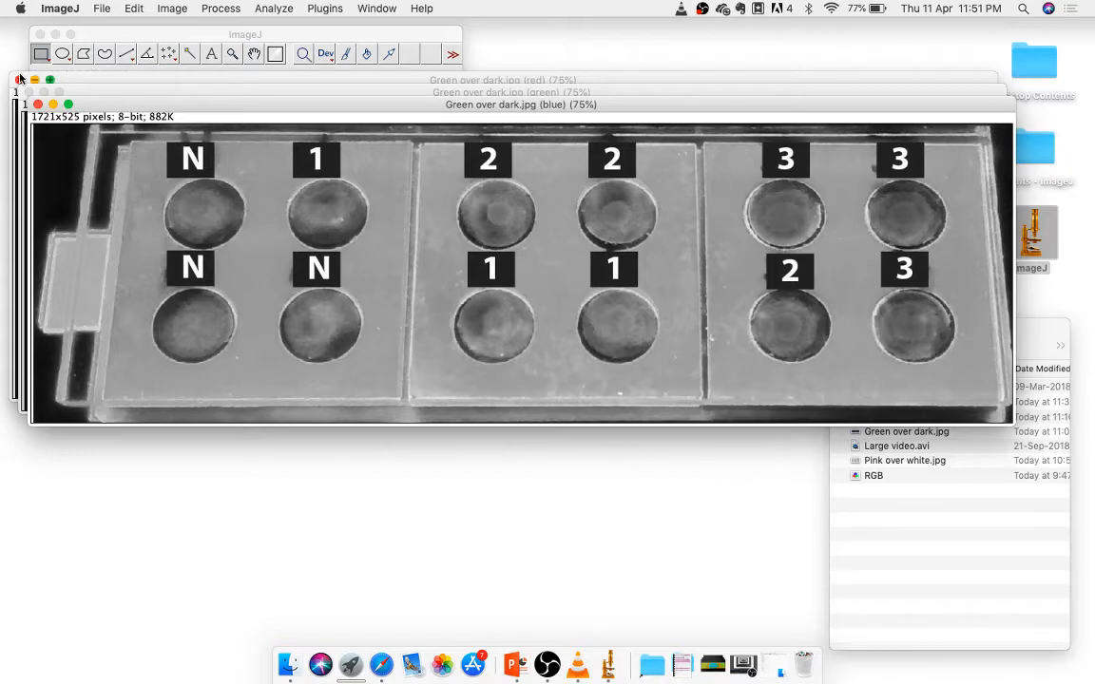
# Compare the channels of Green over dark.jpg, closing the blue and red images and keeping only the green one open
pyautogui.click(37, 105)
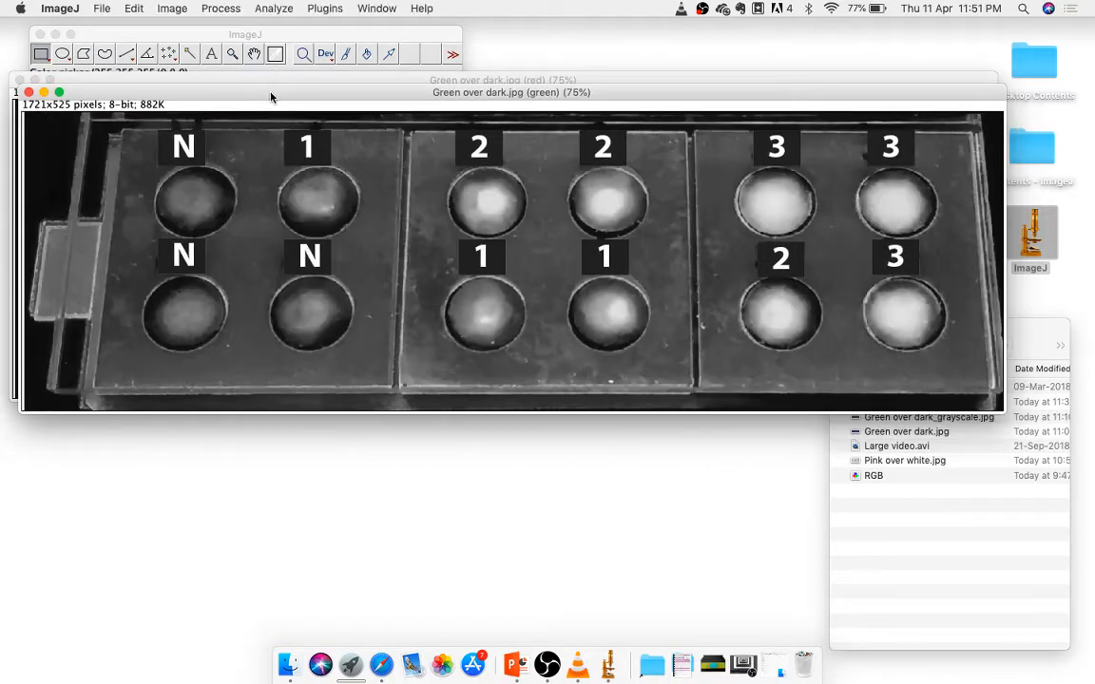
pyautogui.moveTo(271, 96); pyautogui.dragTo(267, 213)
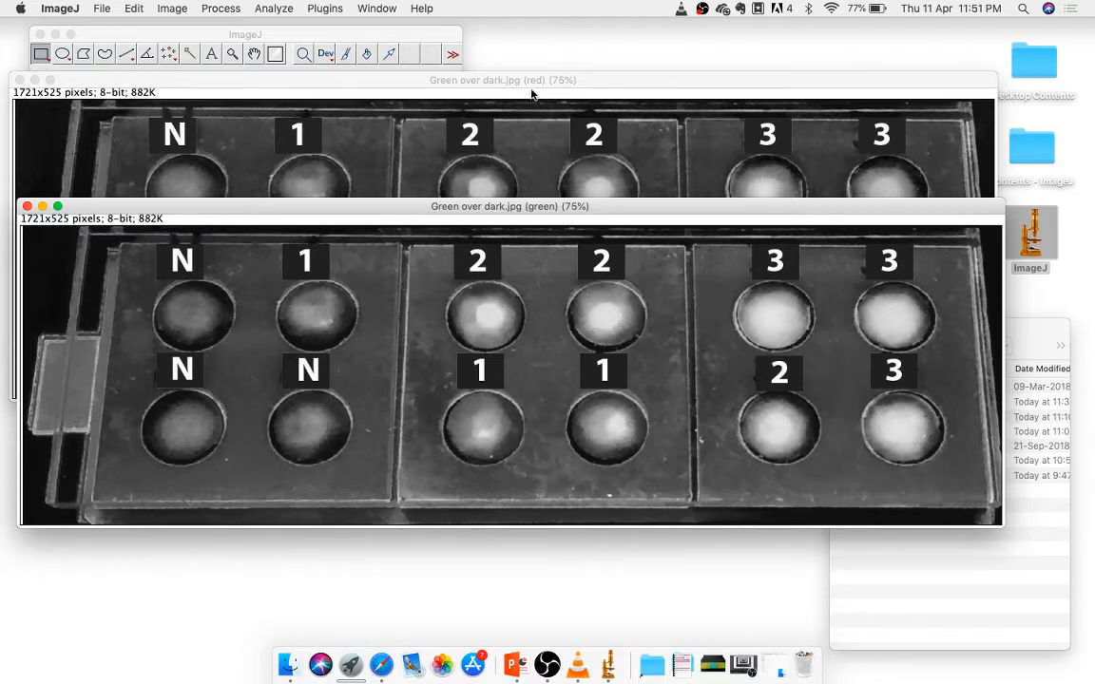
pyautogui.click(480, 80)
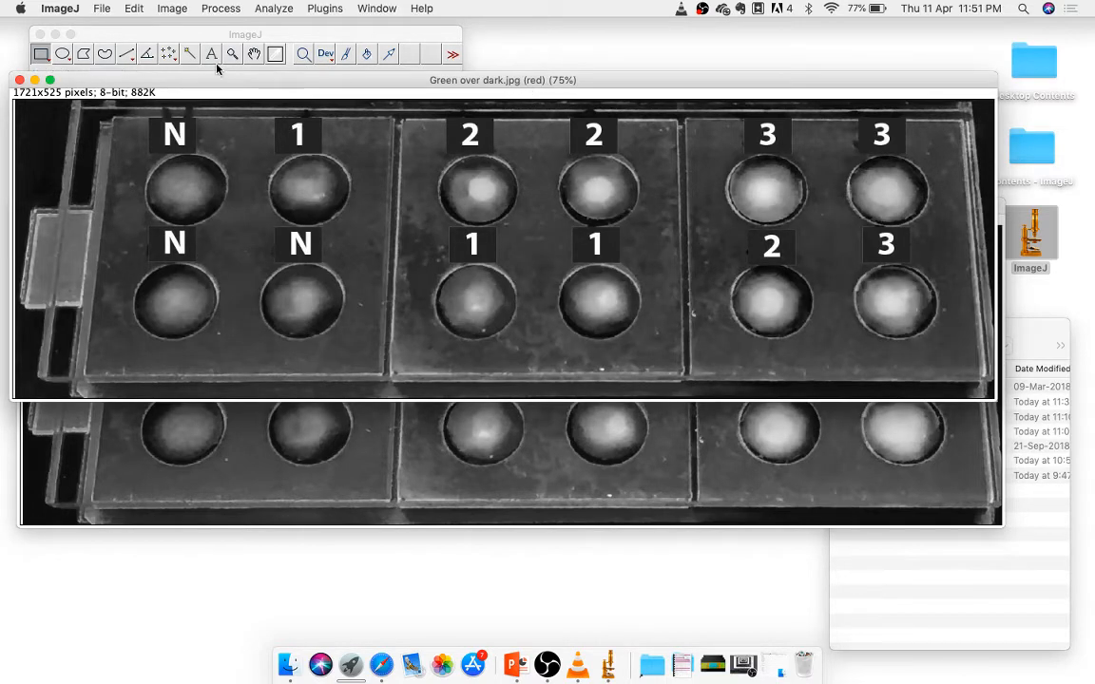
pyautogui.click(20, 81)
pyautogui.moveTo(226, 210); pyautogui.dragTo(216, 177)
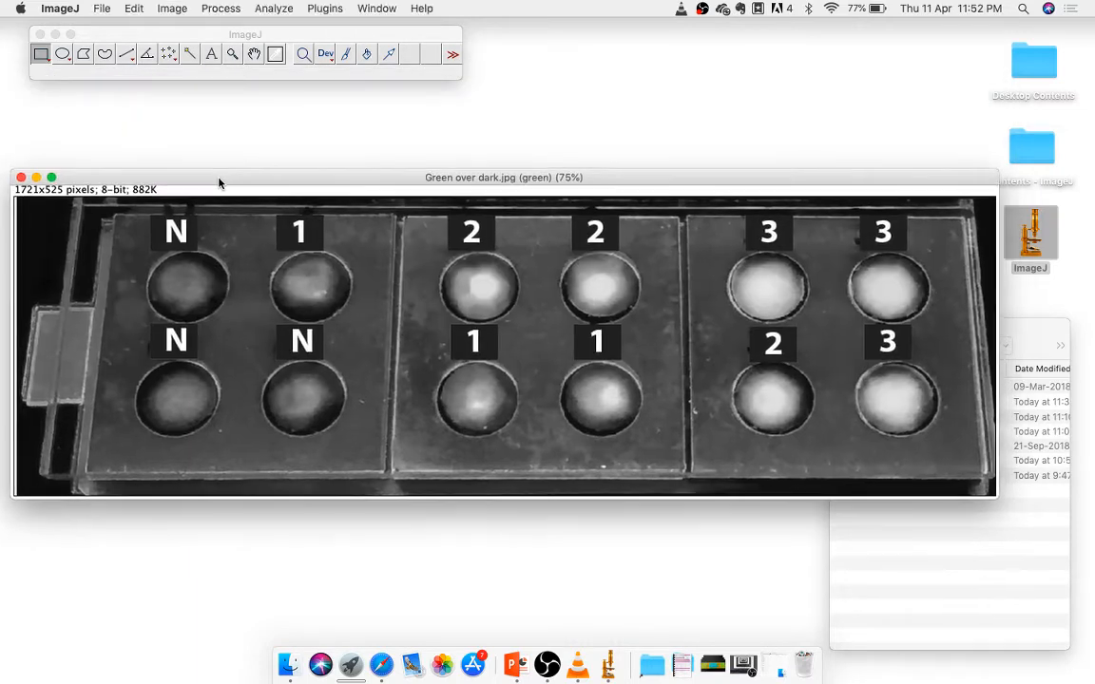
# Zoom the green channel image of Green over dark.jpg out to 50%
pyautogui.click(302, 54)
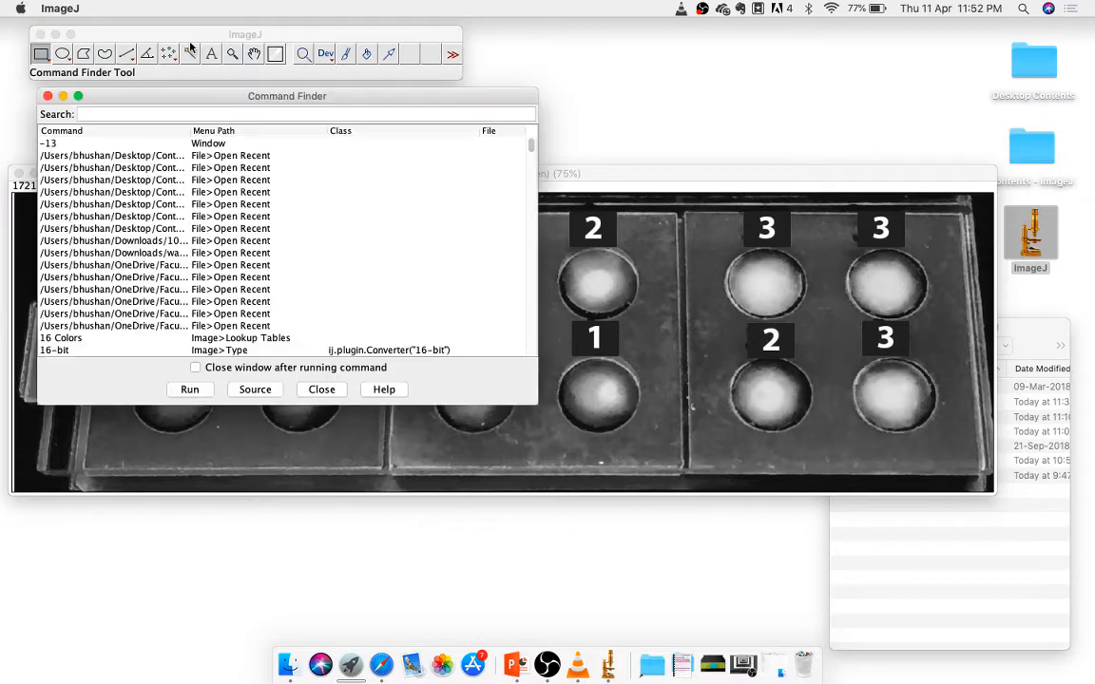
pyautogui.click(48, 96)
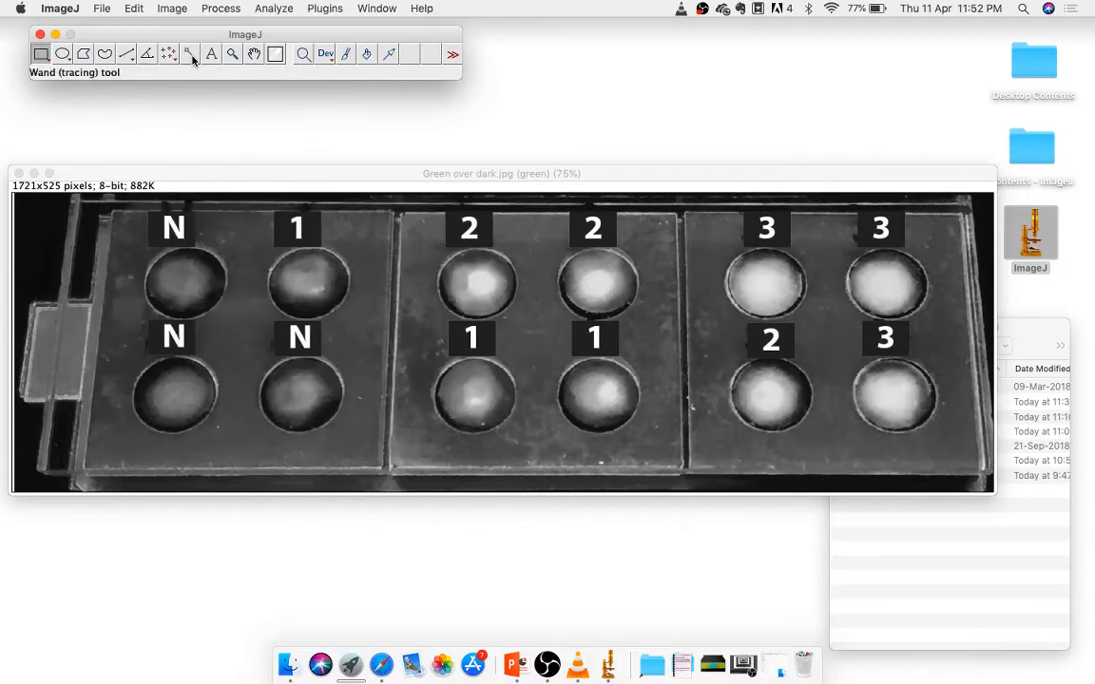
pyautogui.click(232, 54)
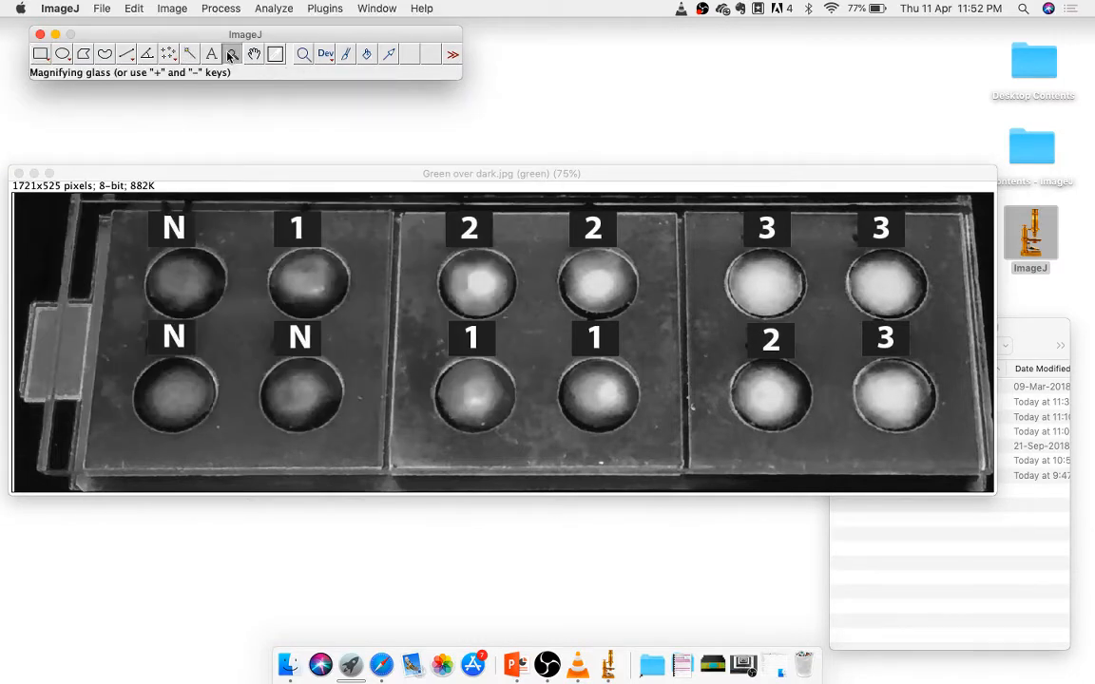
pyautogui.rightClick(293, 282)
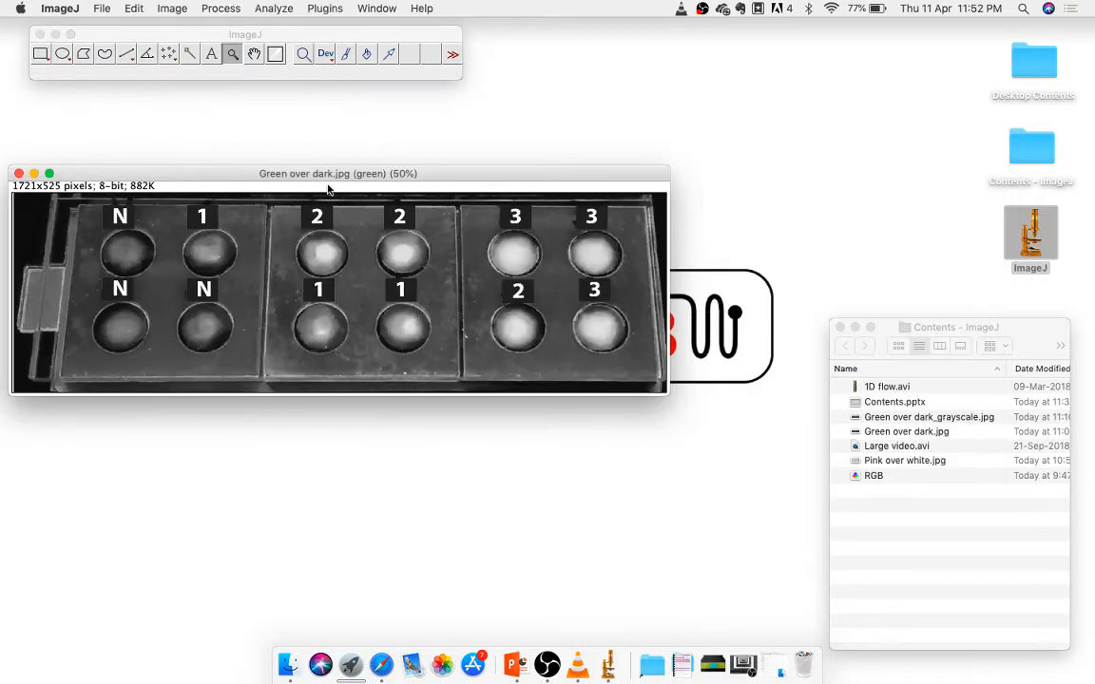
# Reposition the green channel image and outline its upper-left N well with an oval selection about 136 by 120 pixels
pyautogui.moveTo(336, 177); pyautogui.dragTo(343, 147)
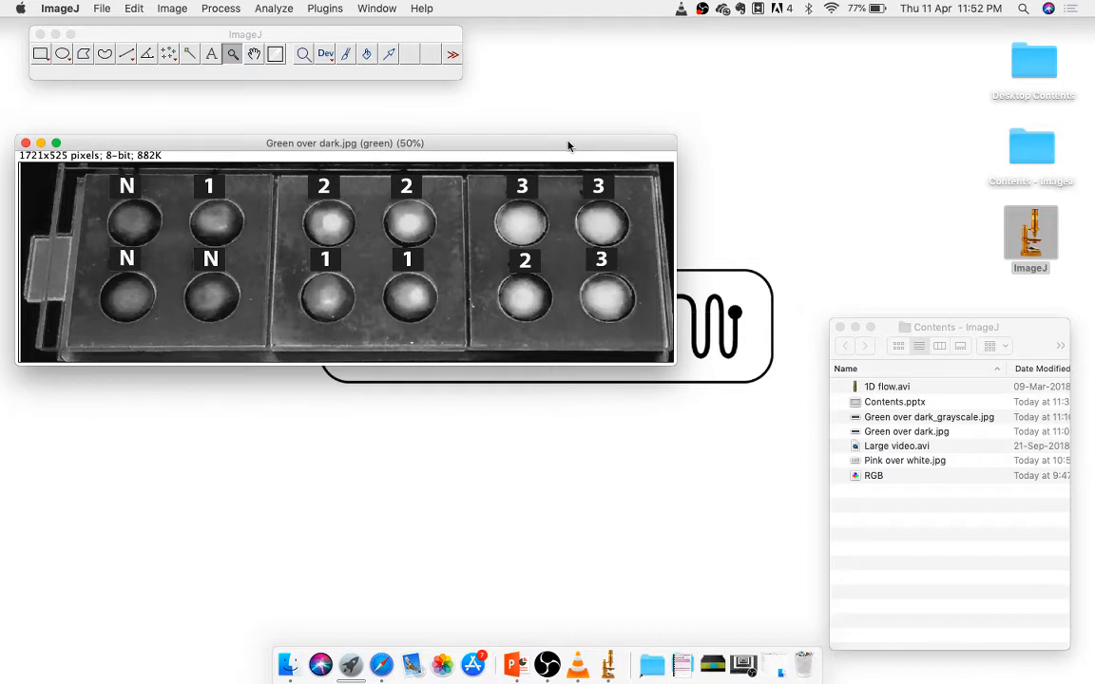
pyautogui.moveTo(568, 145); pyautogui.dragTo(585, 130)
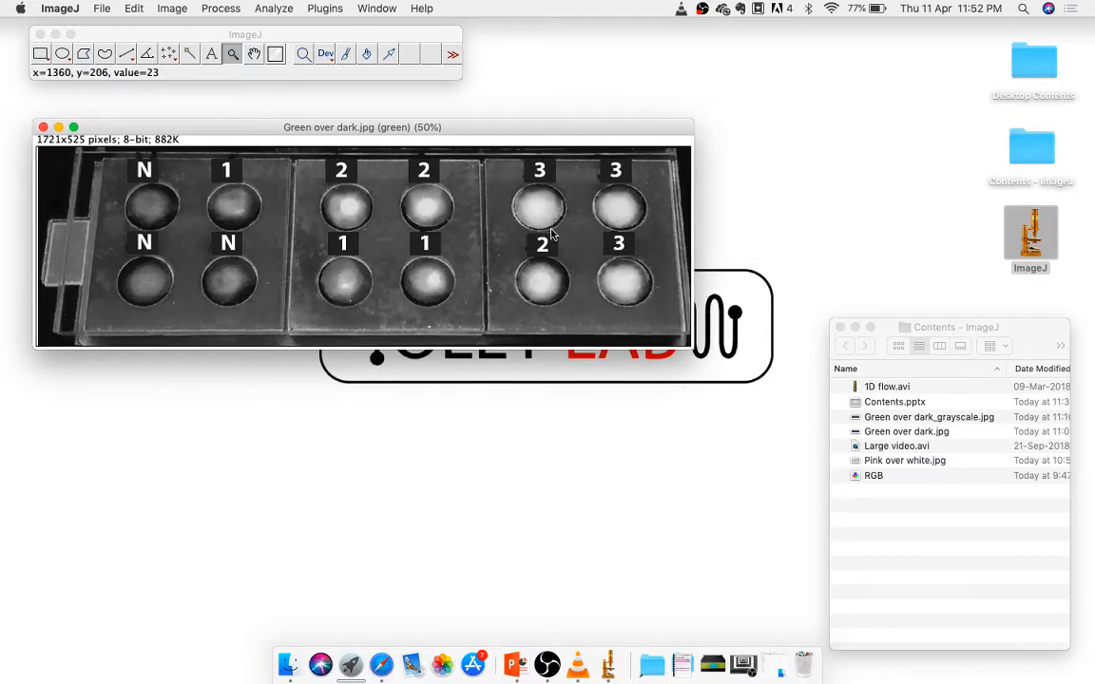
pyautogui.moveTo(528, 130); pyautogui.dragTo(532, 189)
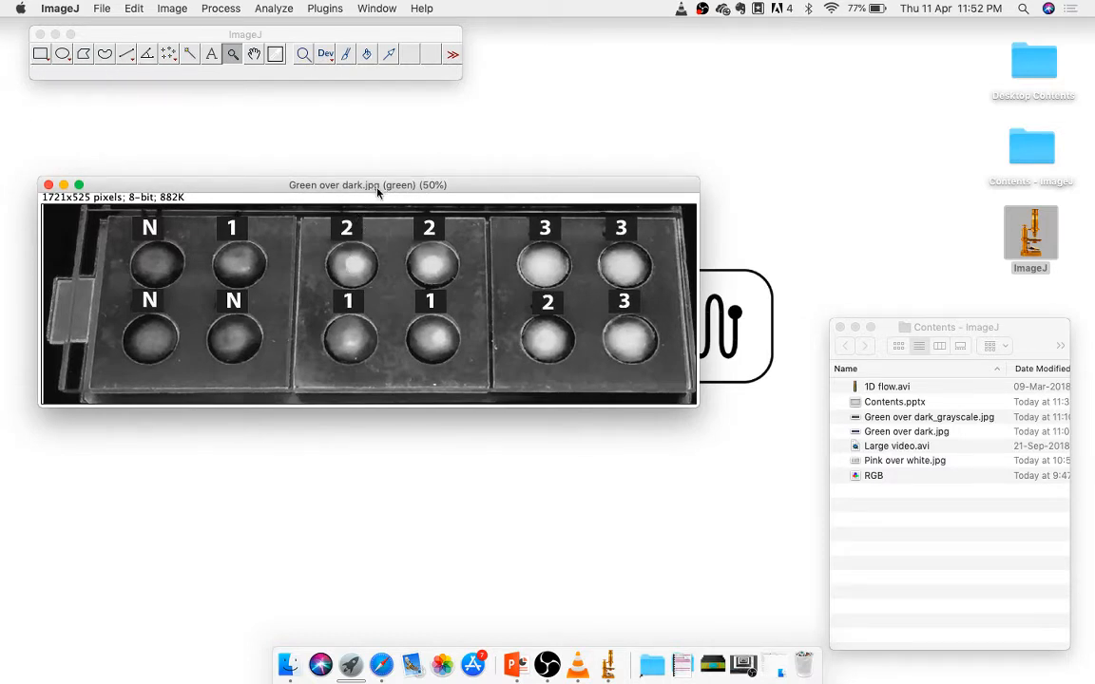
pyautogui.click(139, 35)
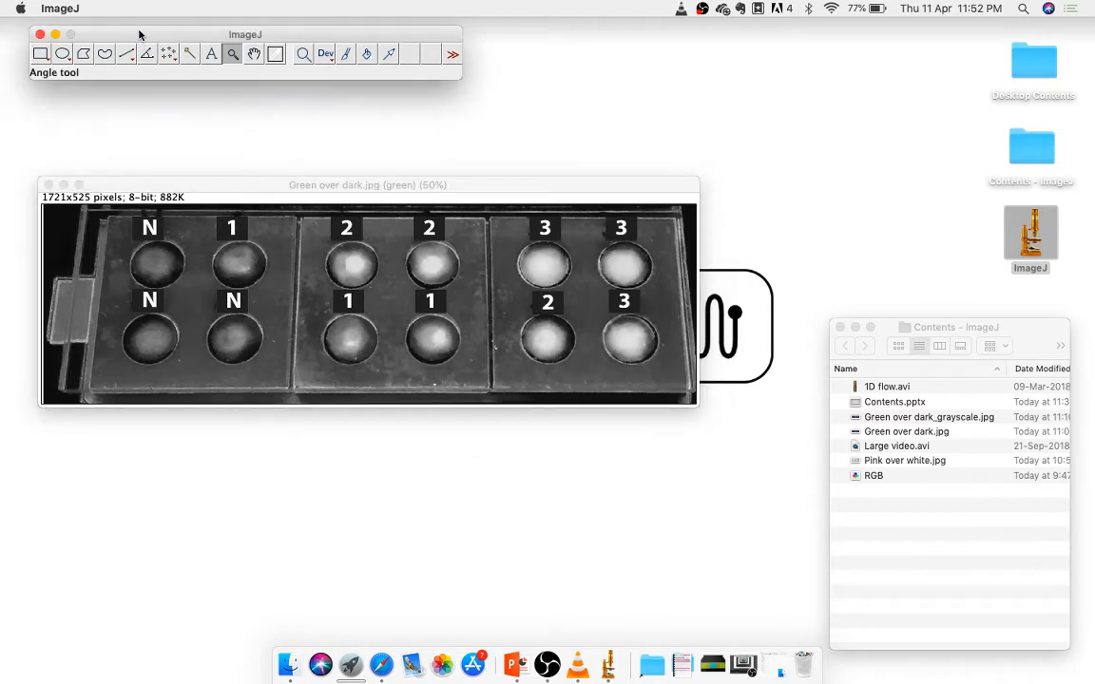
pyautogui.click(63, 55)
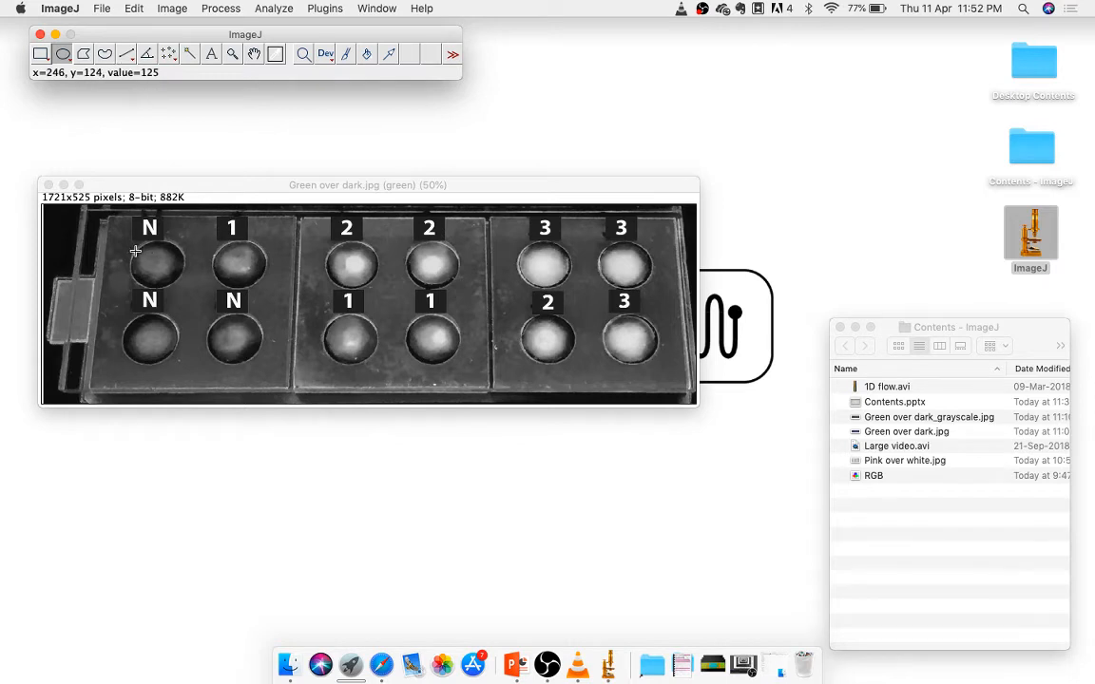
pyautogui.moveTo(135, 251); pyautogui.dragTo(160, 244)
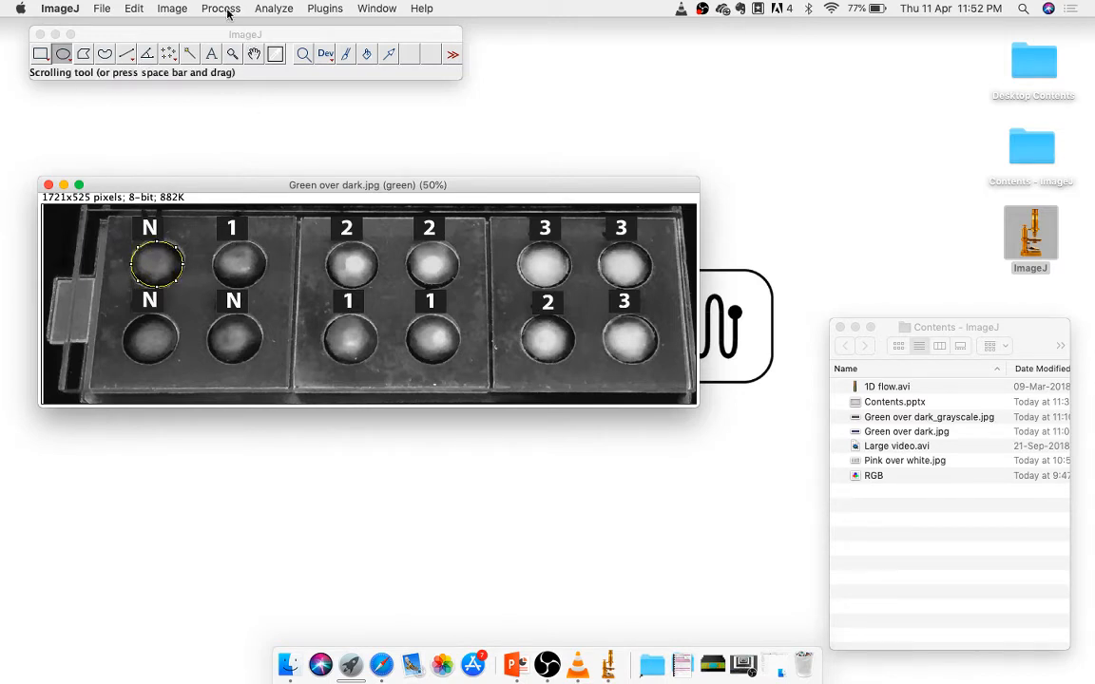
# Review the oval selection's width, height and coordinates with Specify and accept them
pyautogui.click(138, 8)
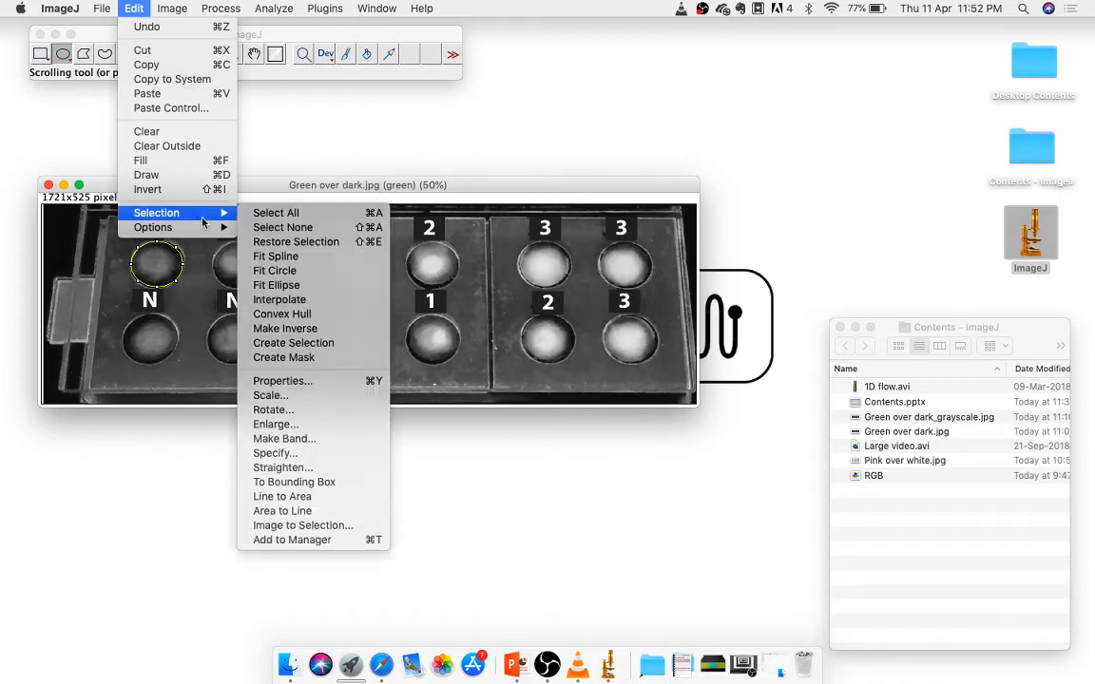
pyautogui.moveTo(218, 213)
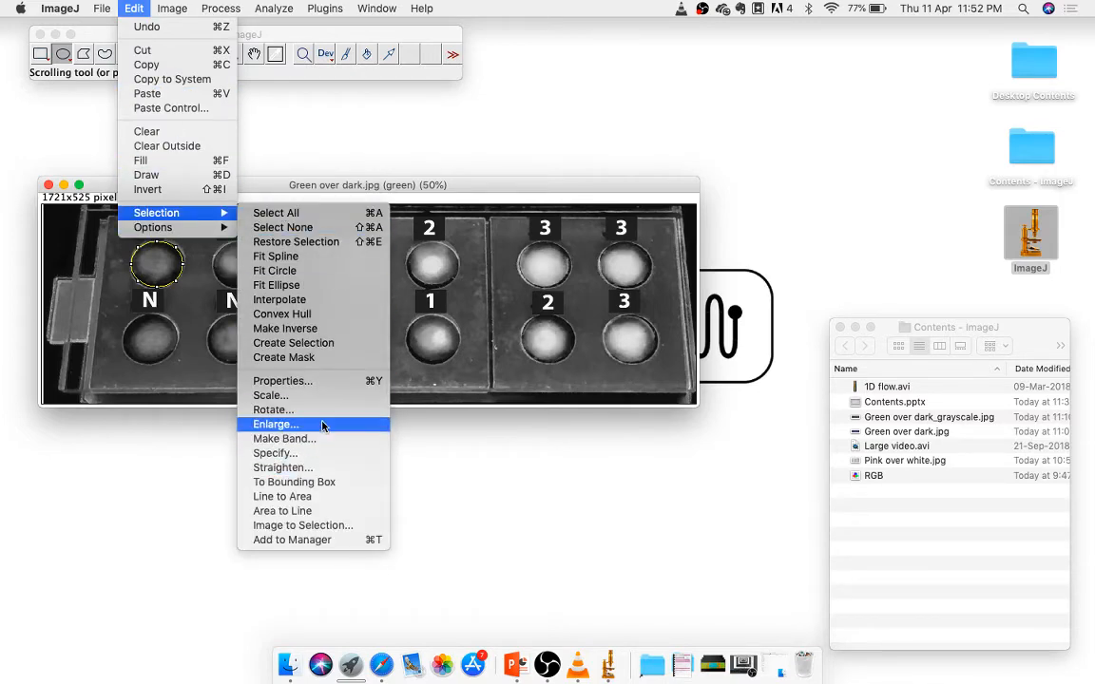
pyautogui.click(326, 453)
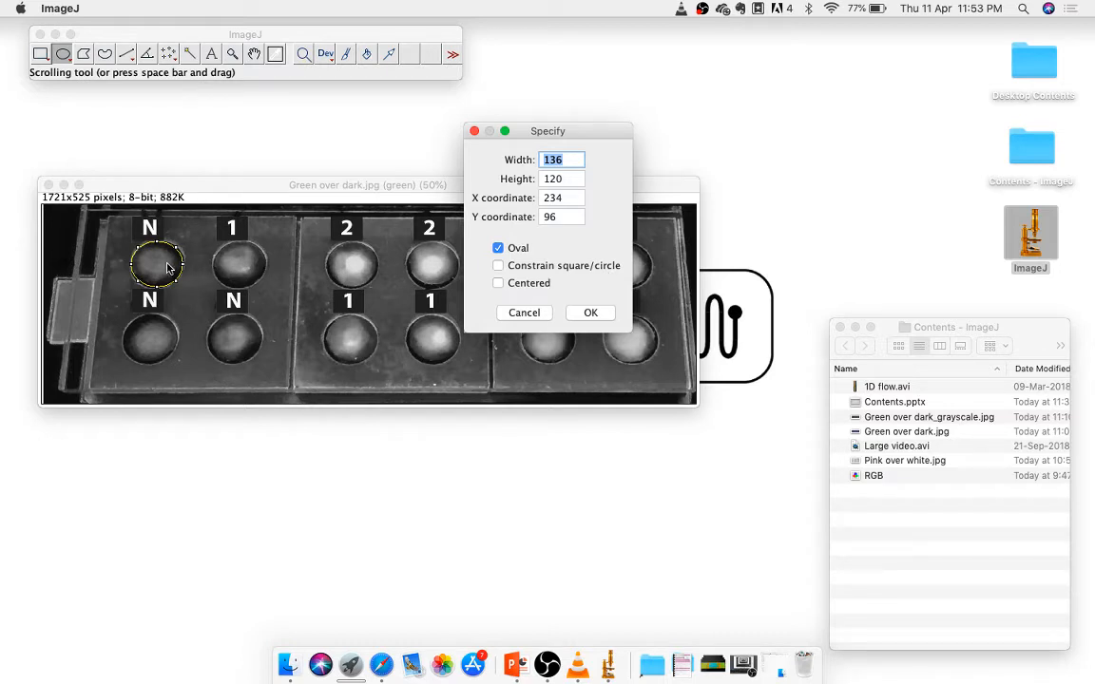
pyautogui.click(587, 312)
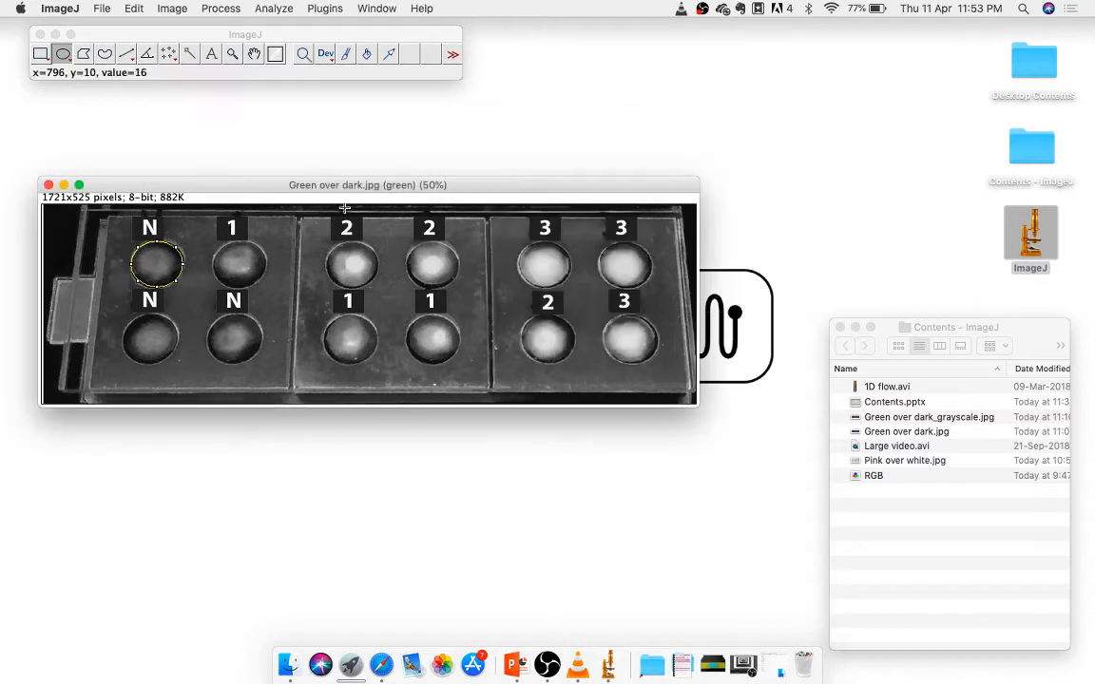
# Measure the selected N well and move the results table clear of the image
pyautogui.click(278, 7)
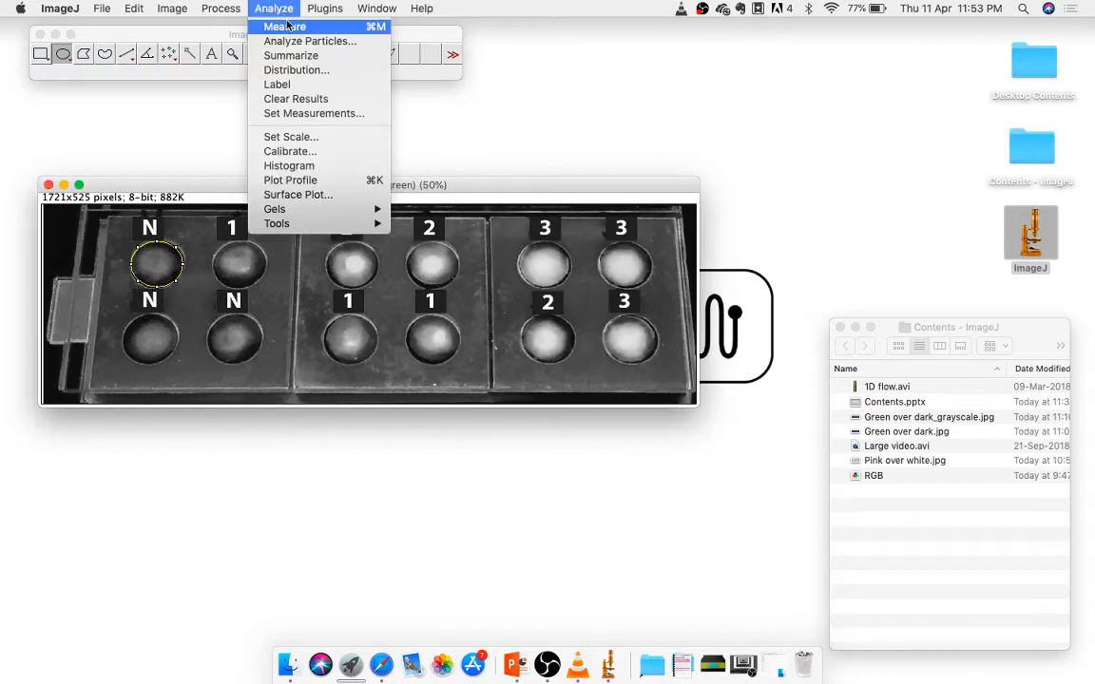
pyautogui.click(291, 28)
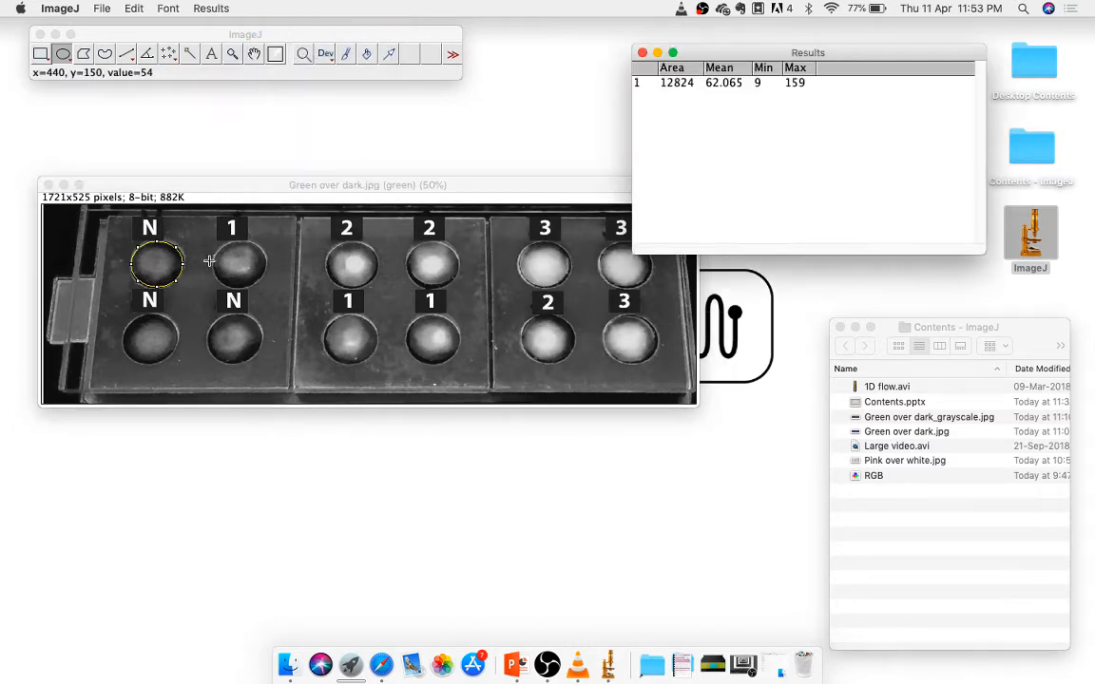
pyautogui.moveTo(702, 45); pyautogui.dragTo(782, 40)
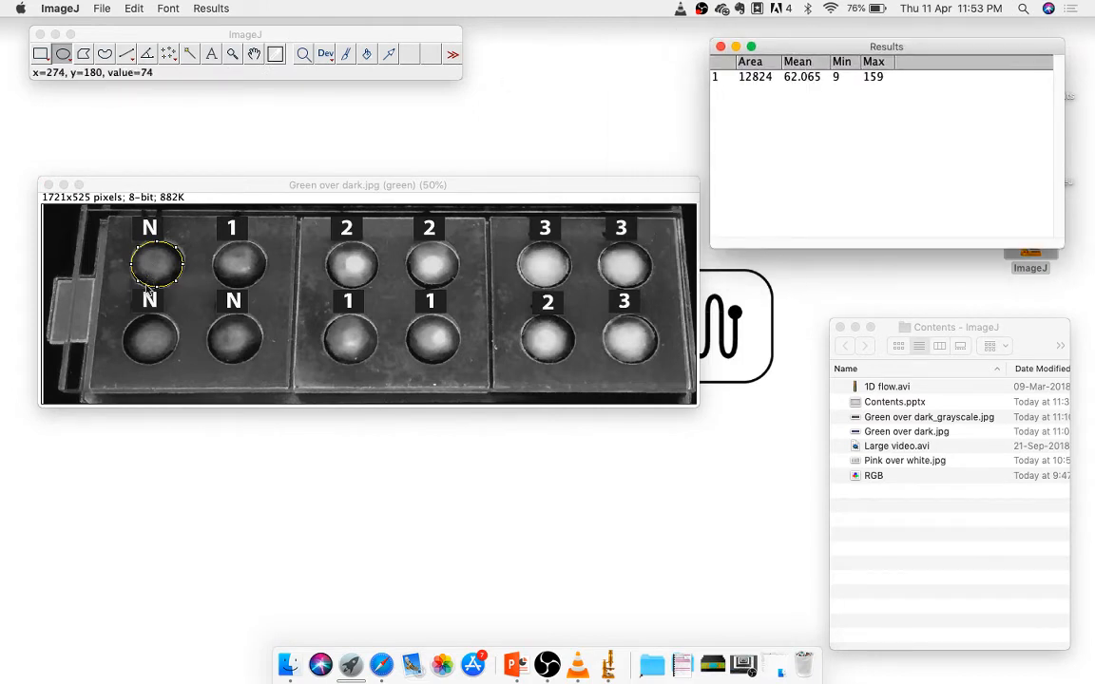
# Outline with ovals and measure the middle block's lower-left 1 well and upper-right 2 well, and the third block's upper-left 3 well
pyautogui.moveTo(327, 324); pyautogui.dragTo(378, 346)
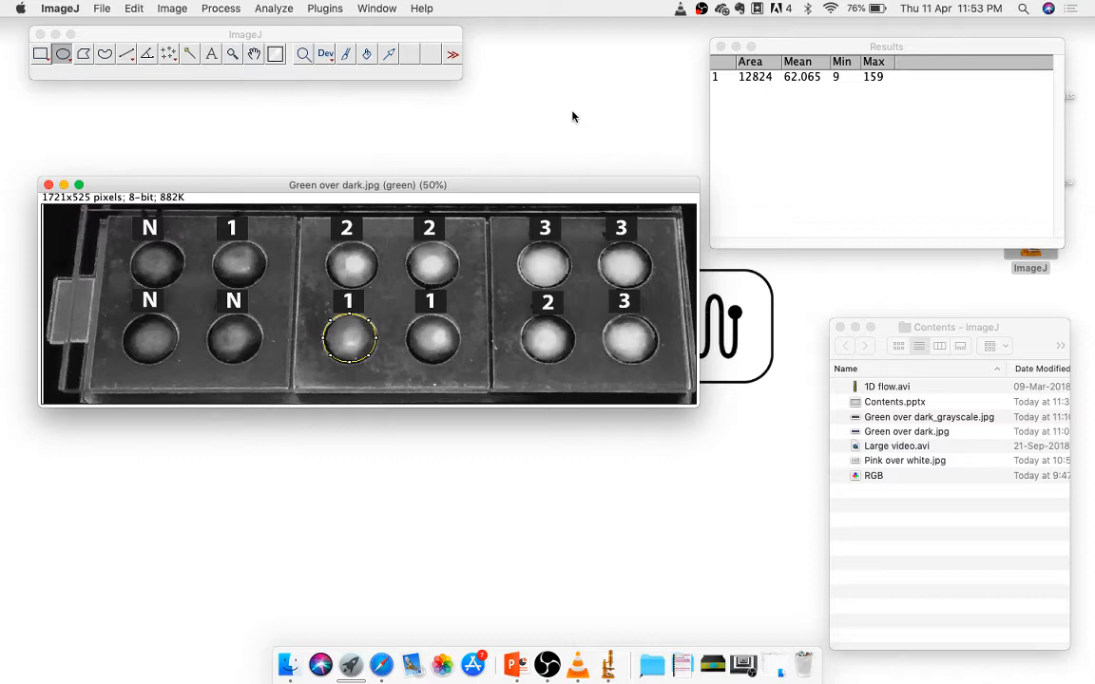
pyautogui.press('super+m')
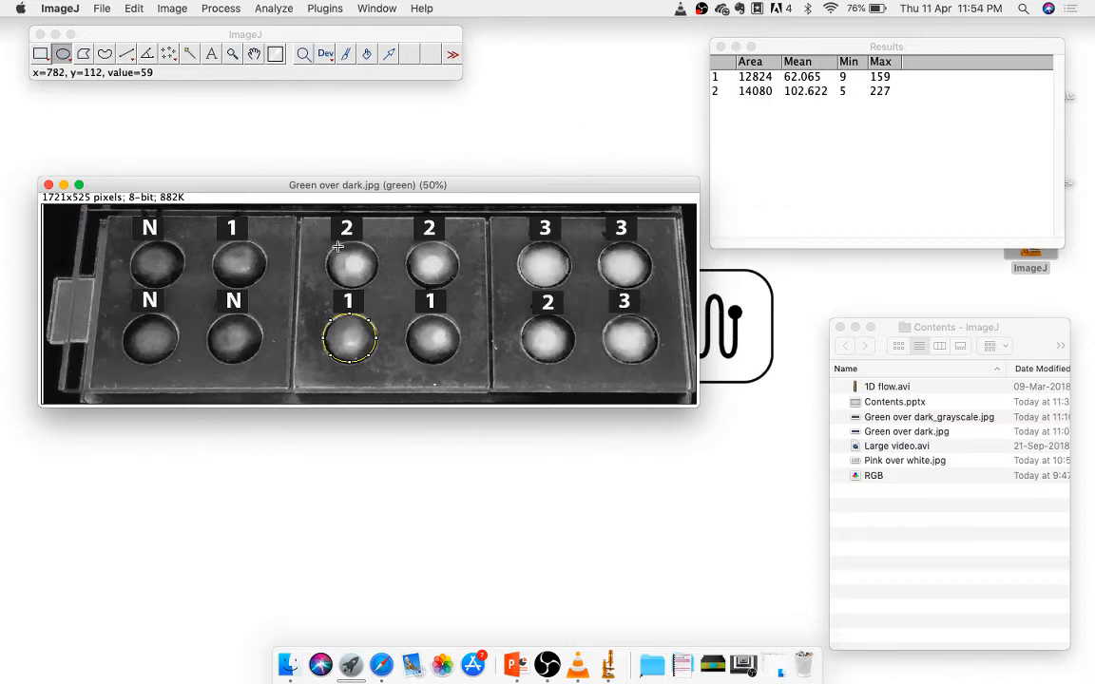
pyautogui.moveTo(401, 240); pyautogui.dragTo(457, 285)
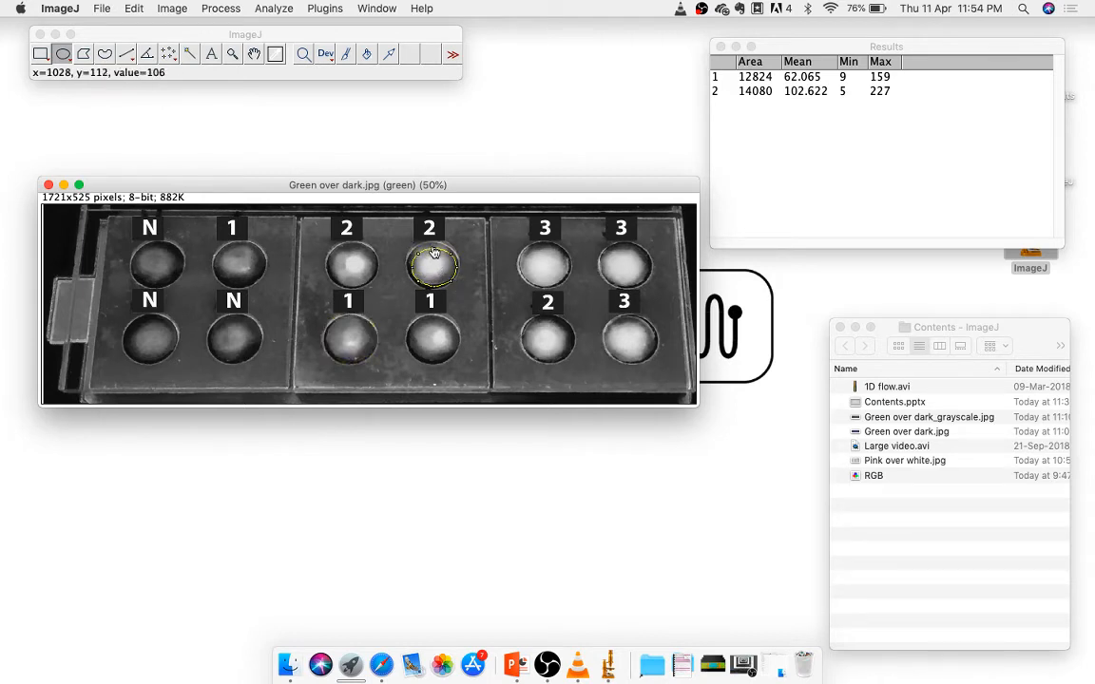
pyautogui.moveTo(434, 252); pyautogui.dragTo(434, 247)
pyautogui.press('super+m')
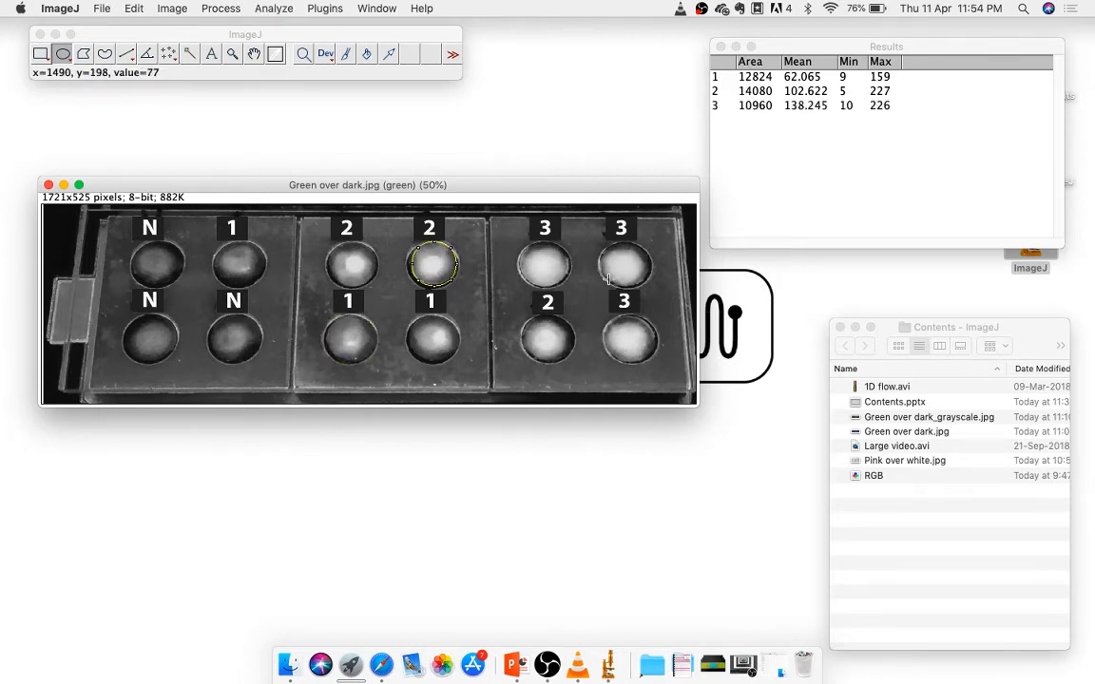
pyautogui.moveTo(521, 250); pyautogui.dragTo(544, 247)
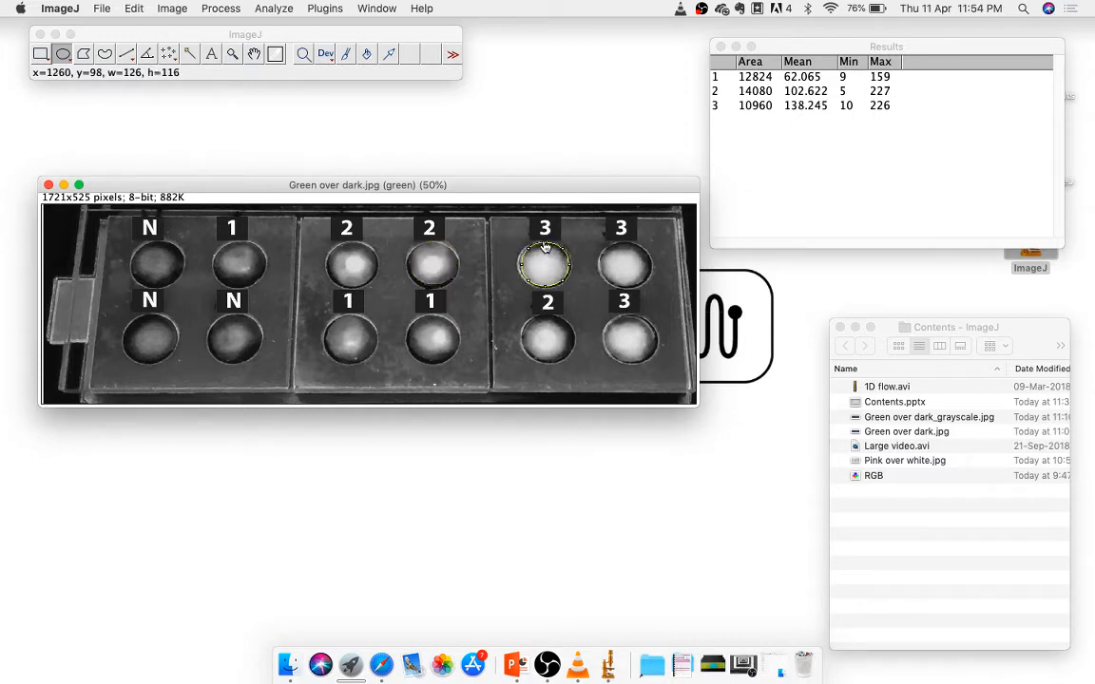
pyautogui.press('super+m')
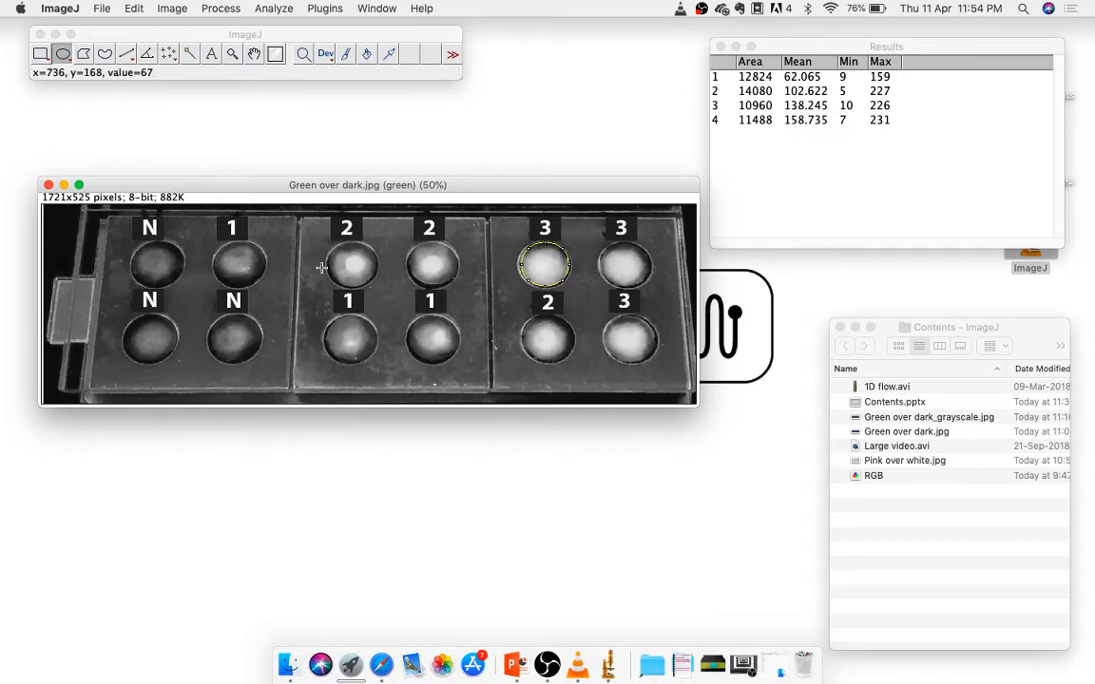
# Close the green channel image of Green over dark.jpg and the results table without saving the measurements
pyautogui.click(48, 185)
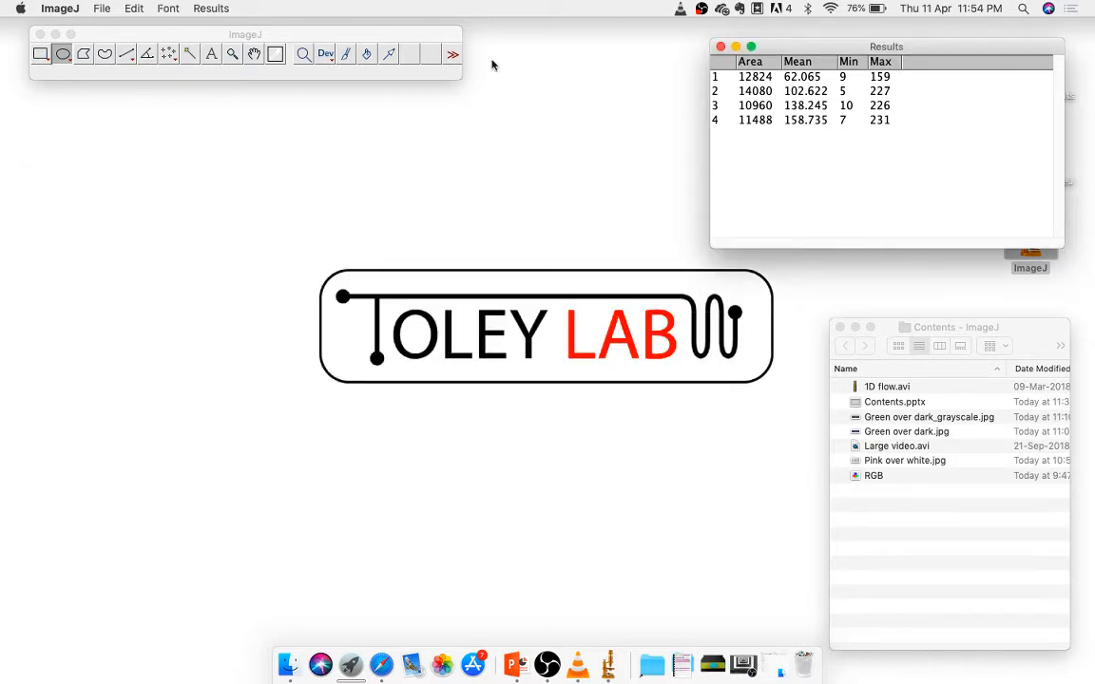
pyautogui.click(719, 47)
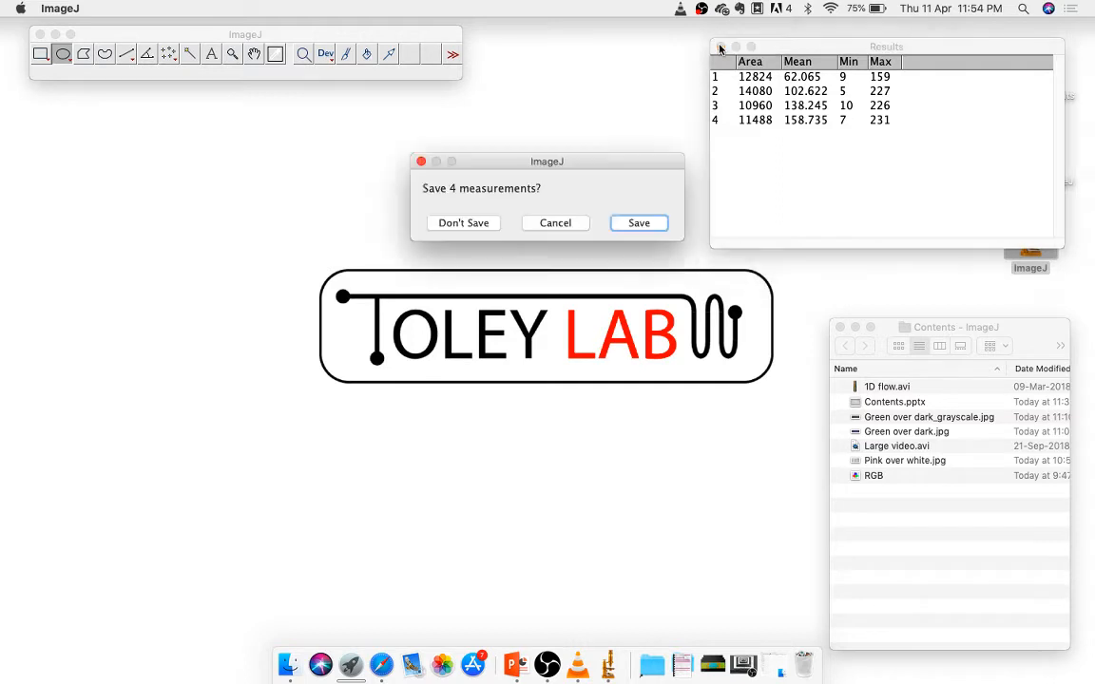
pyautogui.click(465, 224)
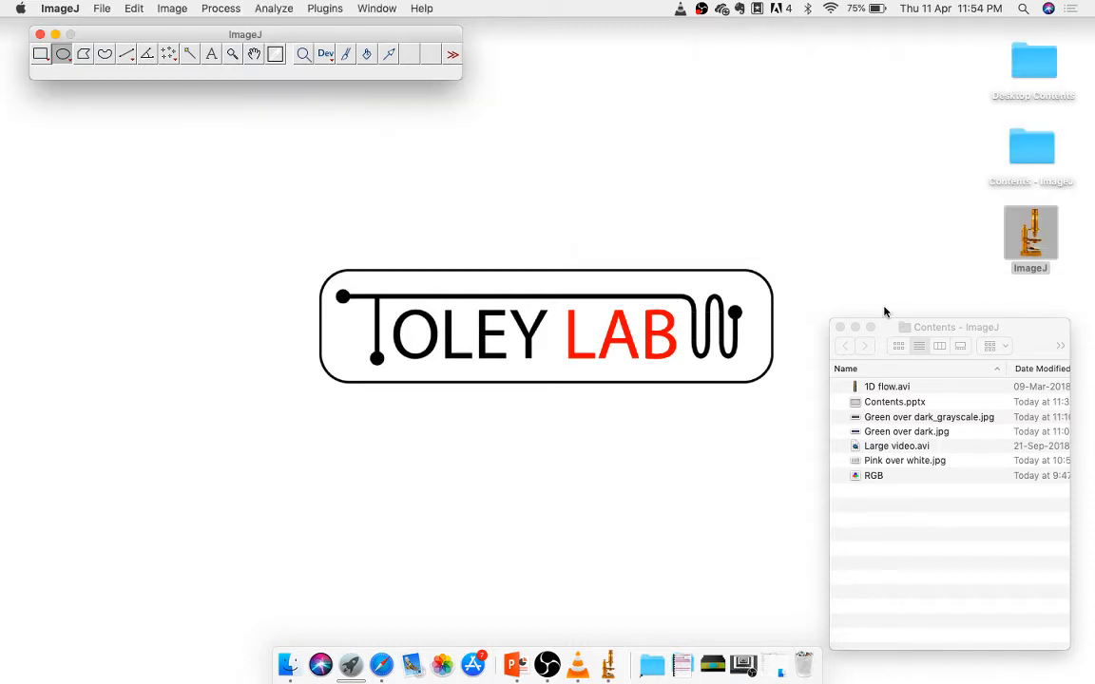
# Open 1D flow.avi from the Contents - ImageJ folder in ImageJ
pyautogui.click(952, 336)
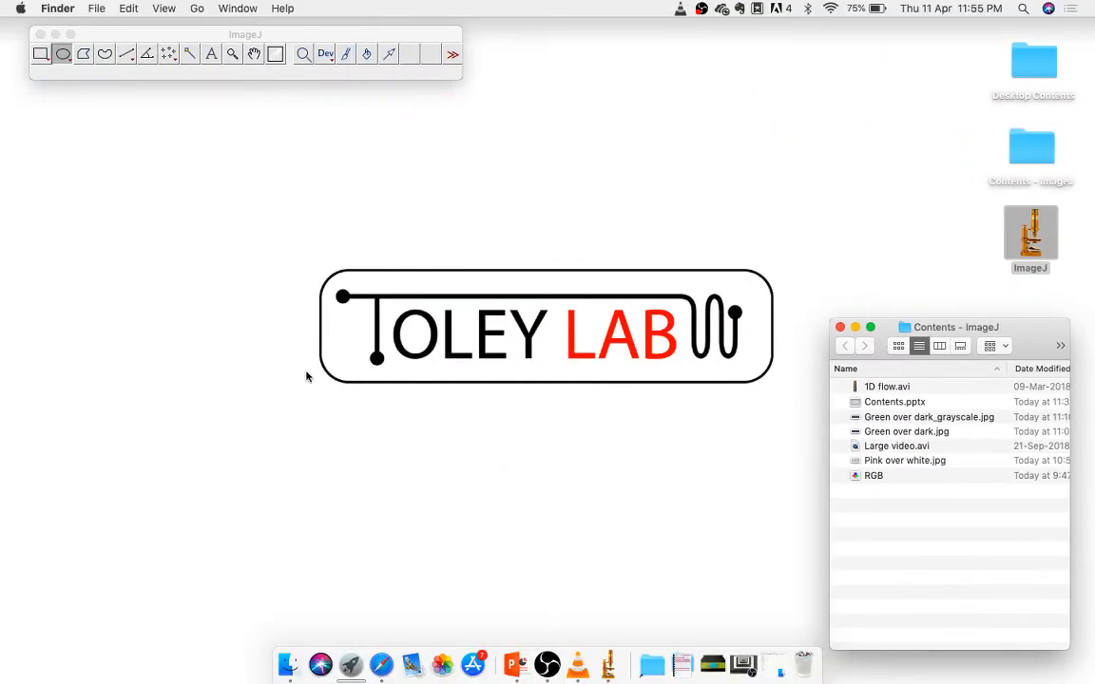
pyautogui.moveTo(891, 390); pyautogui.dragTo(359, 65)
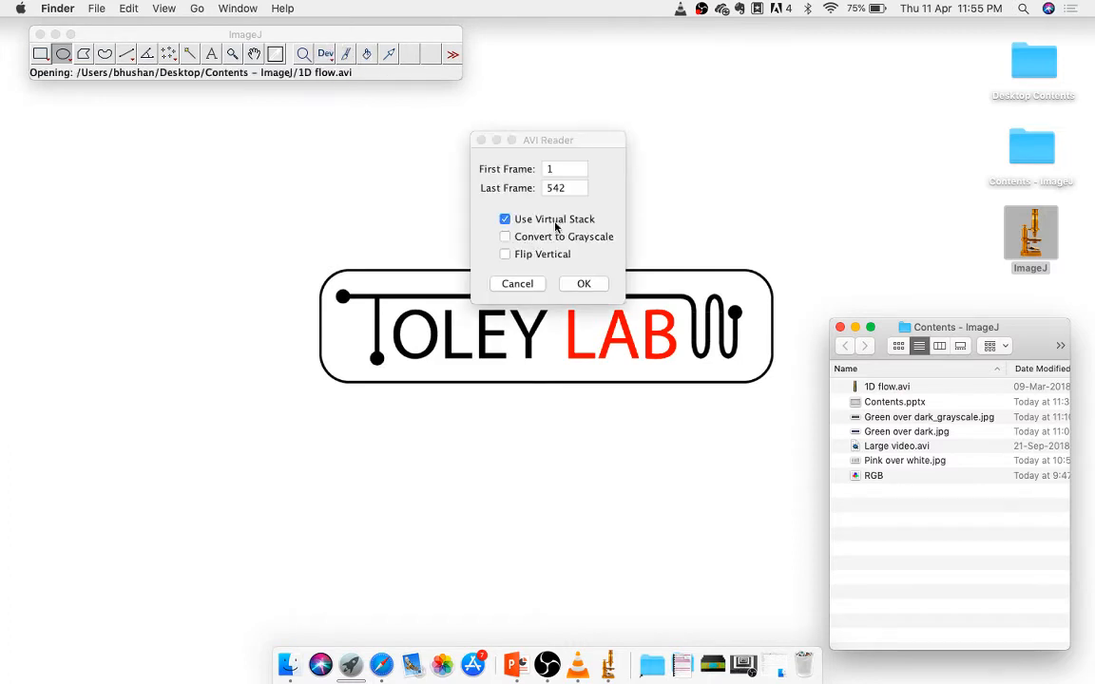
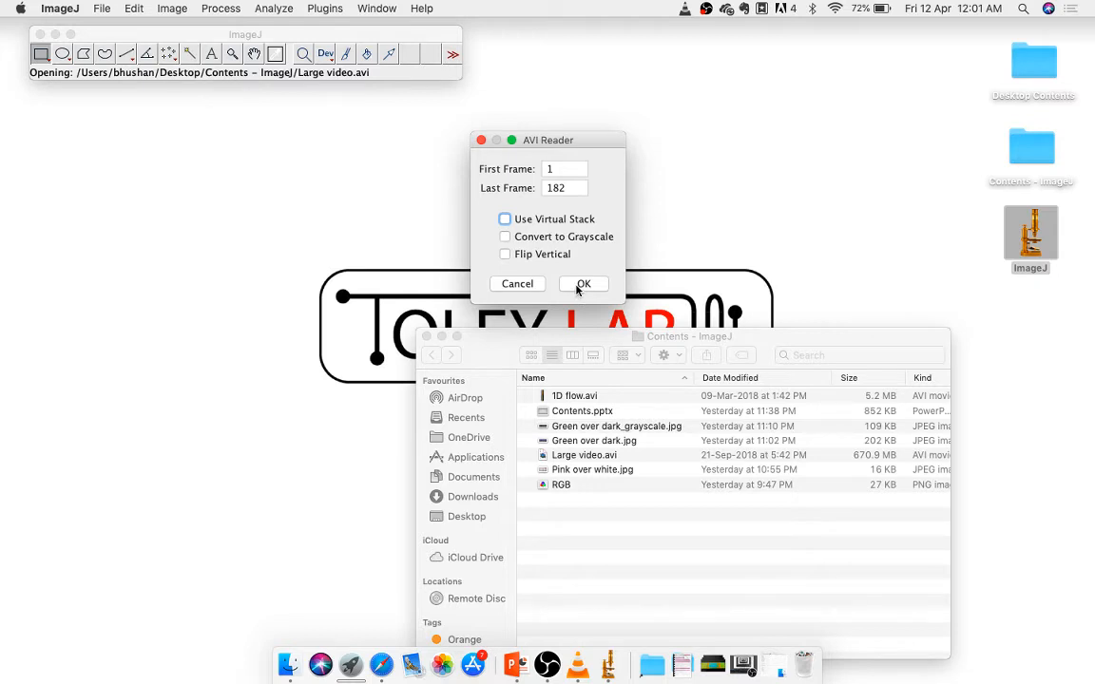
# Load frames 1 to 182 of Large video.avi without a virtual stack and move its window clear of the toolbar
pyautogui.click(581, 284)
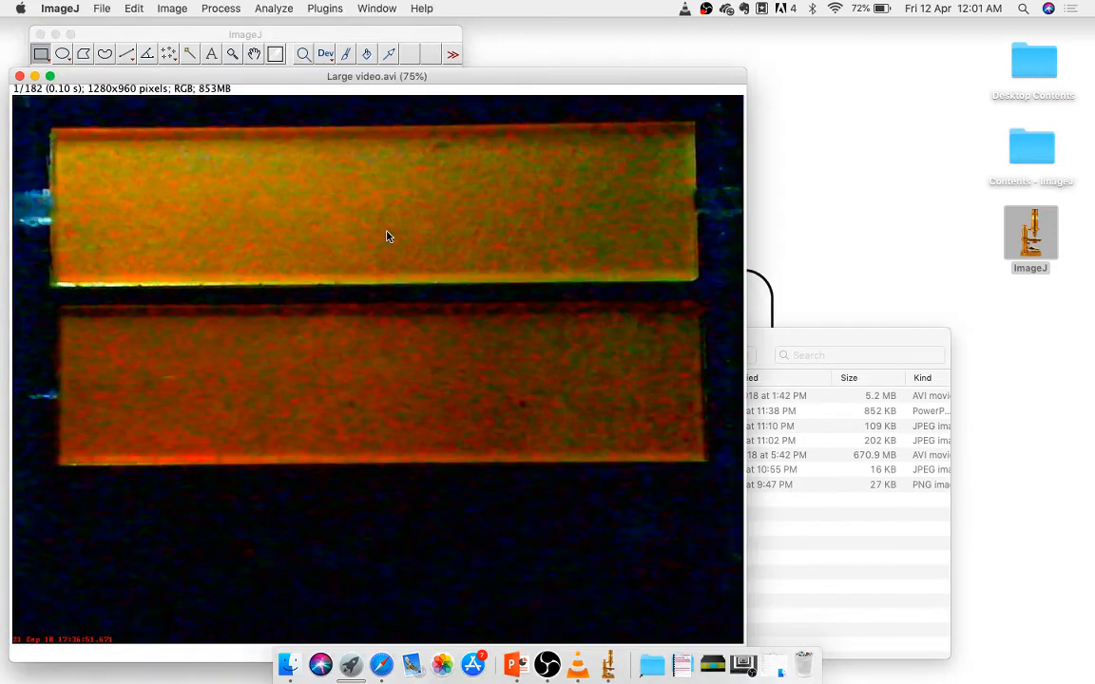
pyautogui.moveTo(377, 80); pyautogui.dragTo(378, 97)
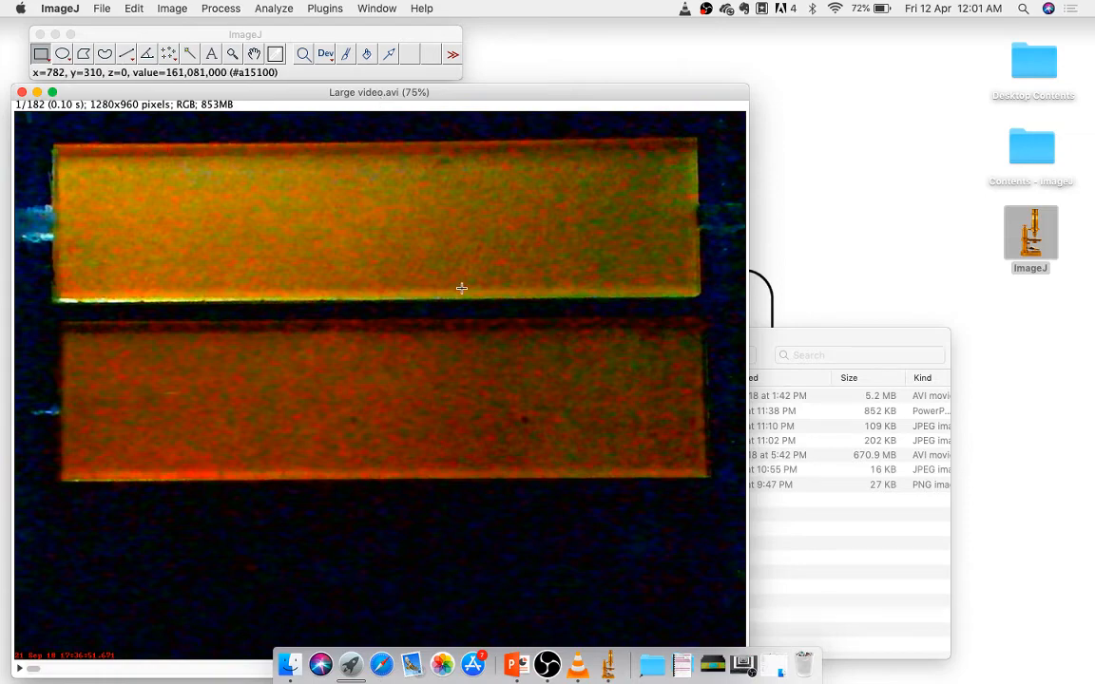
# Browse the frames of Large video.avi forward to about frame 98 and back to frame 1 to examine the flow
pyautogui.scroll(-10, 462, 288)
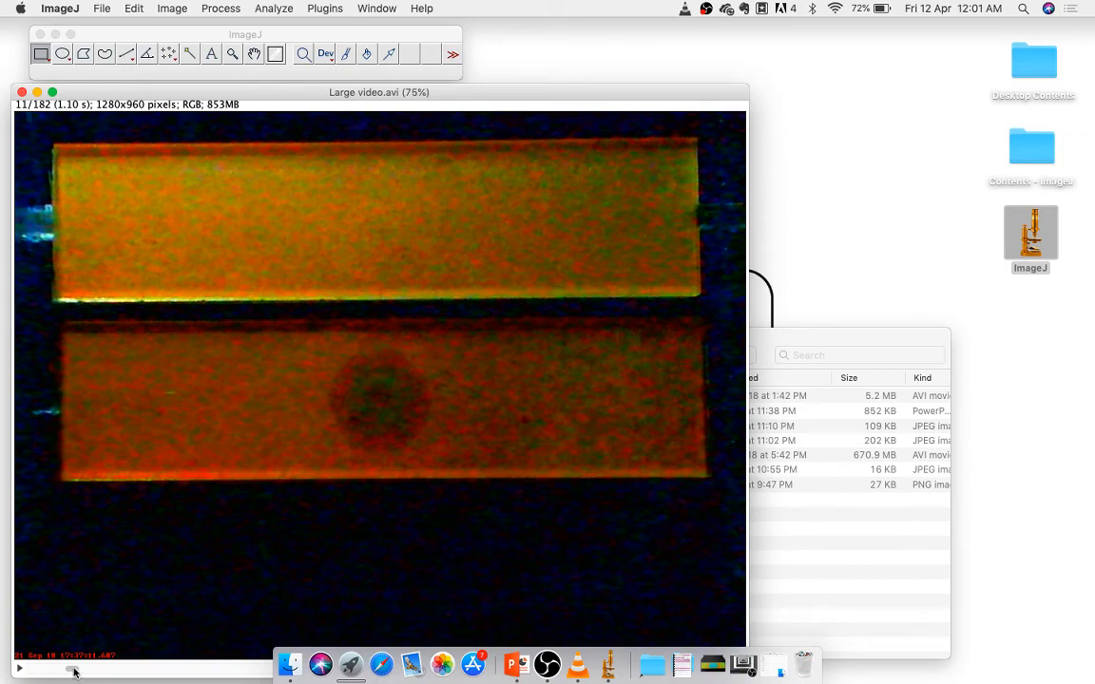
pyautogui.scroll(-9, 171, 485)
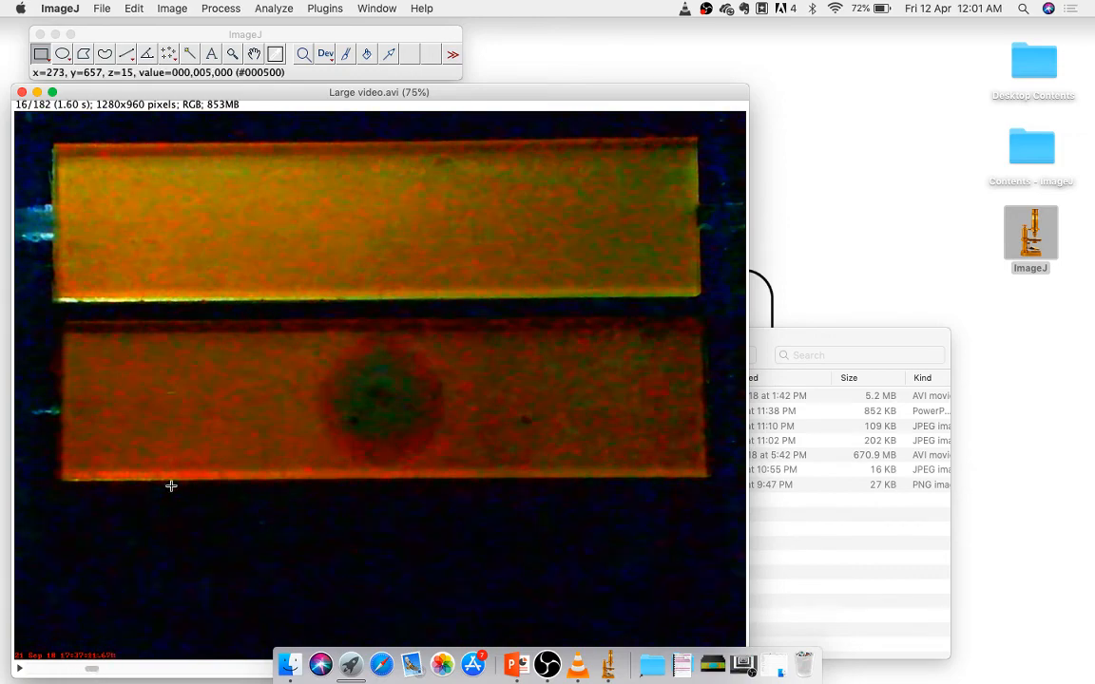
pyautogui.scroll(-19, 171, 486)
pyautogui.scroll(-20, 171, 485)
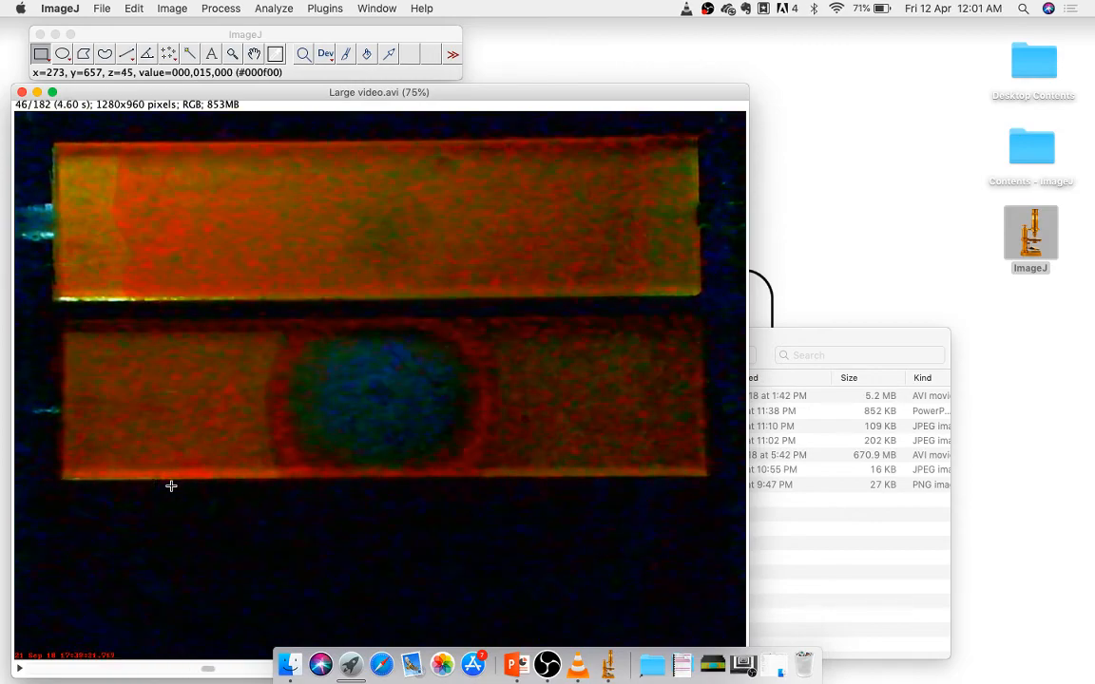
pyautogui.scroll(-20, 171, 486)
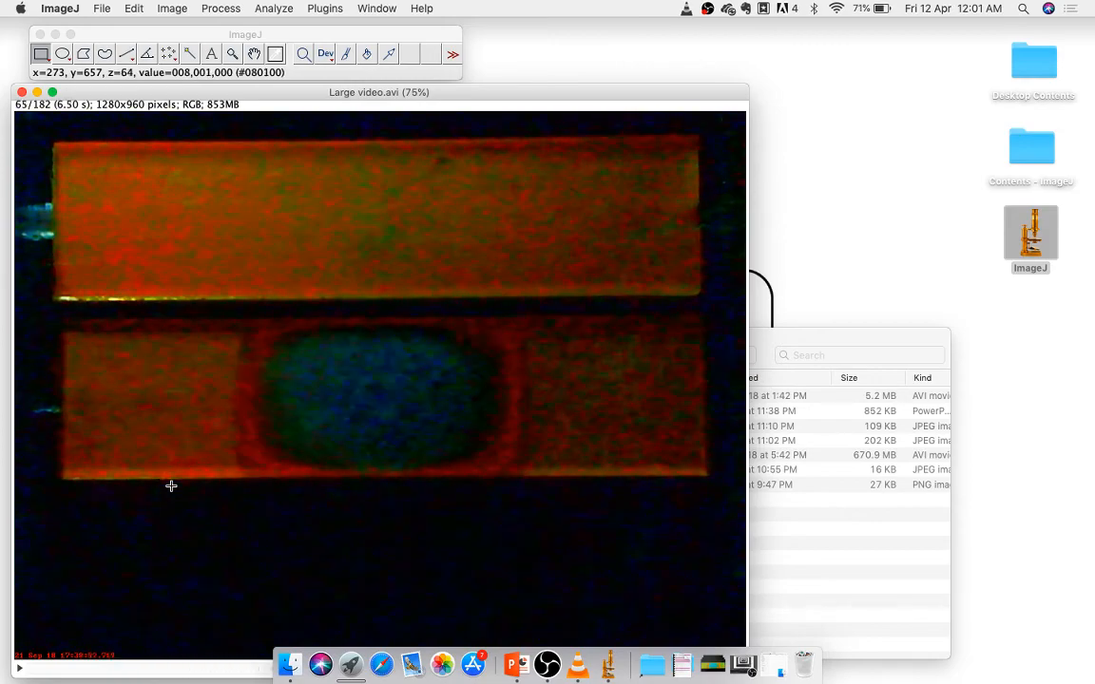
pyautogui.scroll(-13, 171, 485)
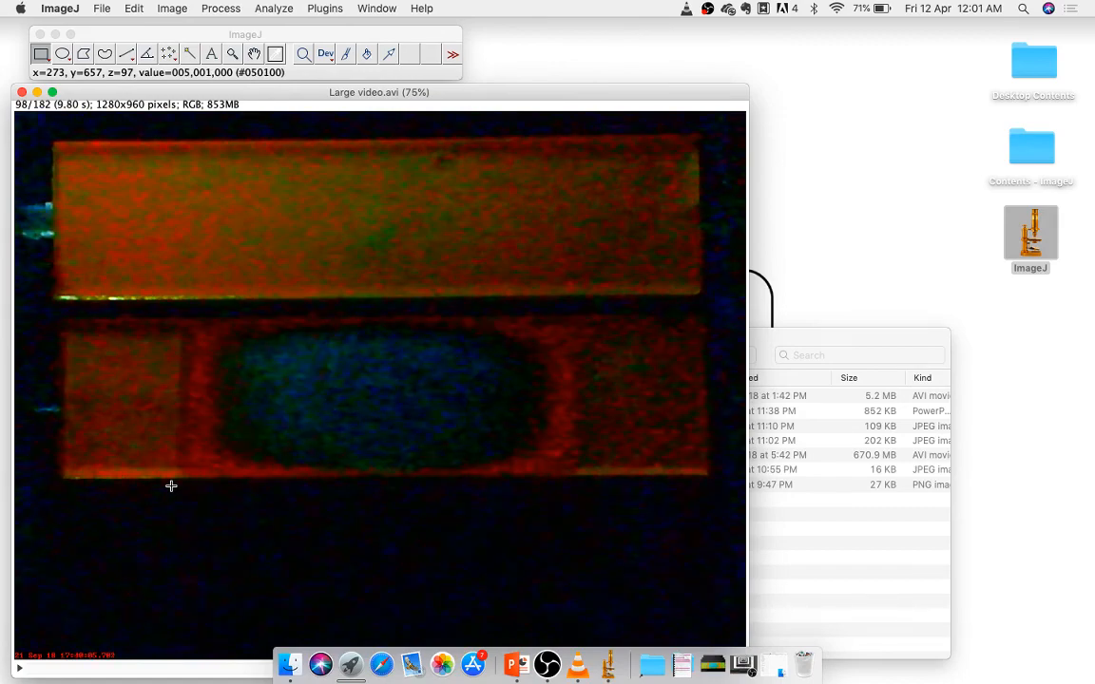
pyautogui.scroll(20, 171, 486)
pyautogui.scroll(20, 171, 485)
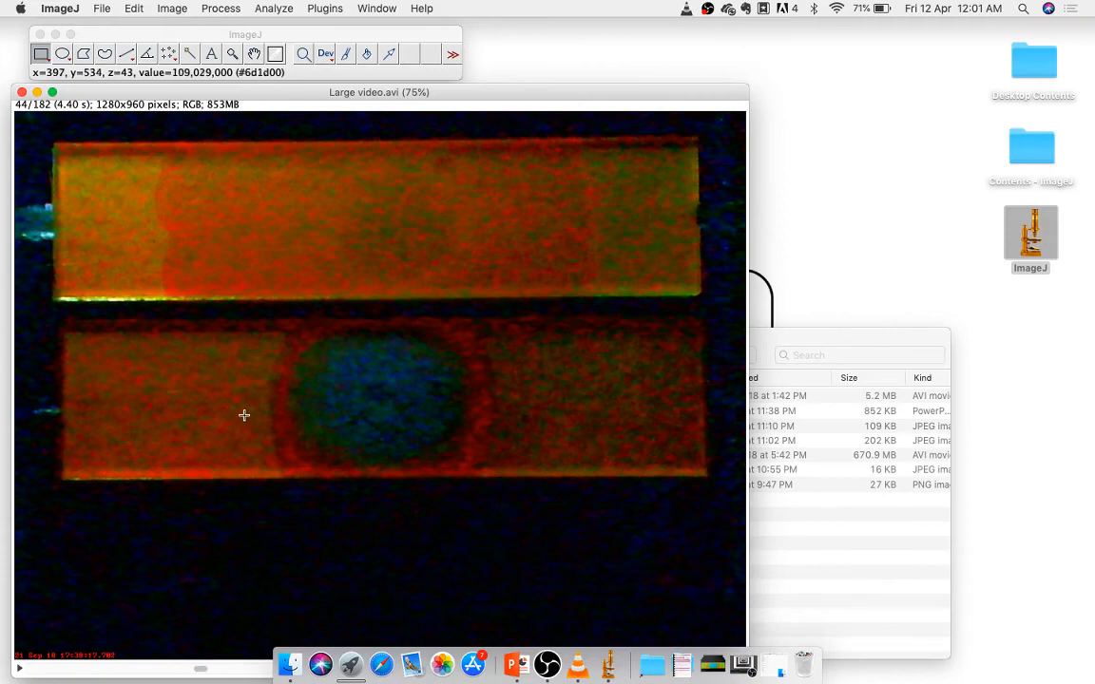
pyautogui.scroll(20, 239, 535)
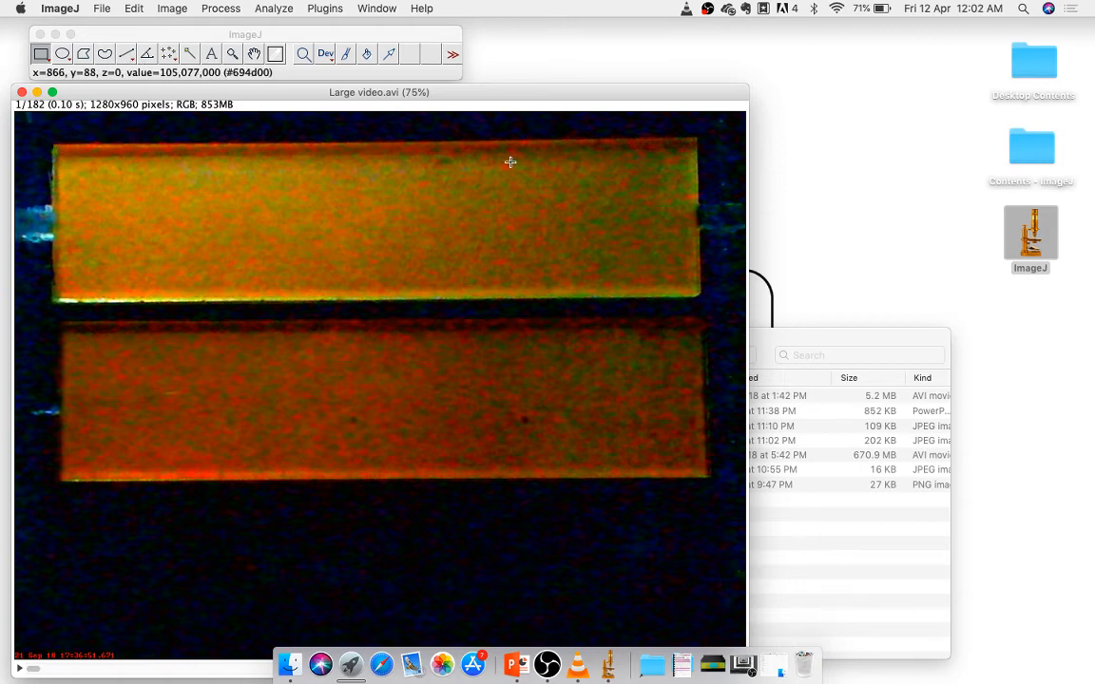
# Rotate all 182 images of the Large video.avi stack by 1 degree, using the preview to level the channels
pyautogui.click(167, 8)
pyautogui.moveTo(217, 204)
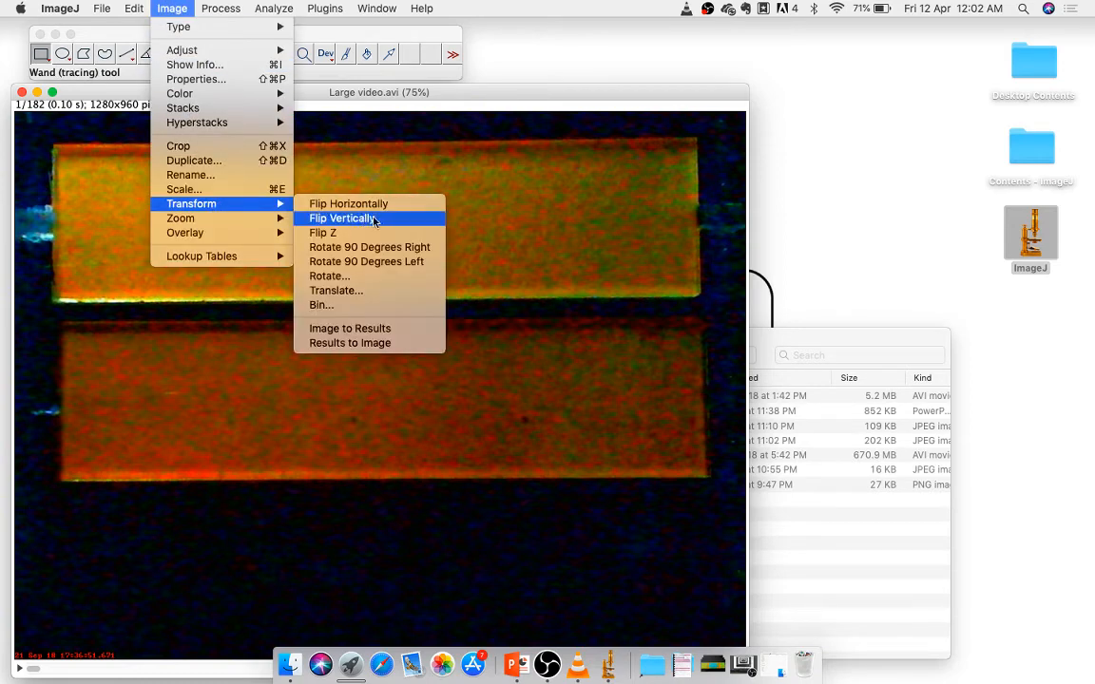
pyautogui.click(385, 276)
pyautogui.moveTo(570, 139); pyautogui.dragTo(932, 197)
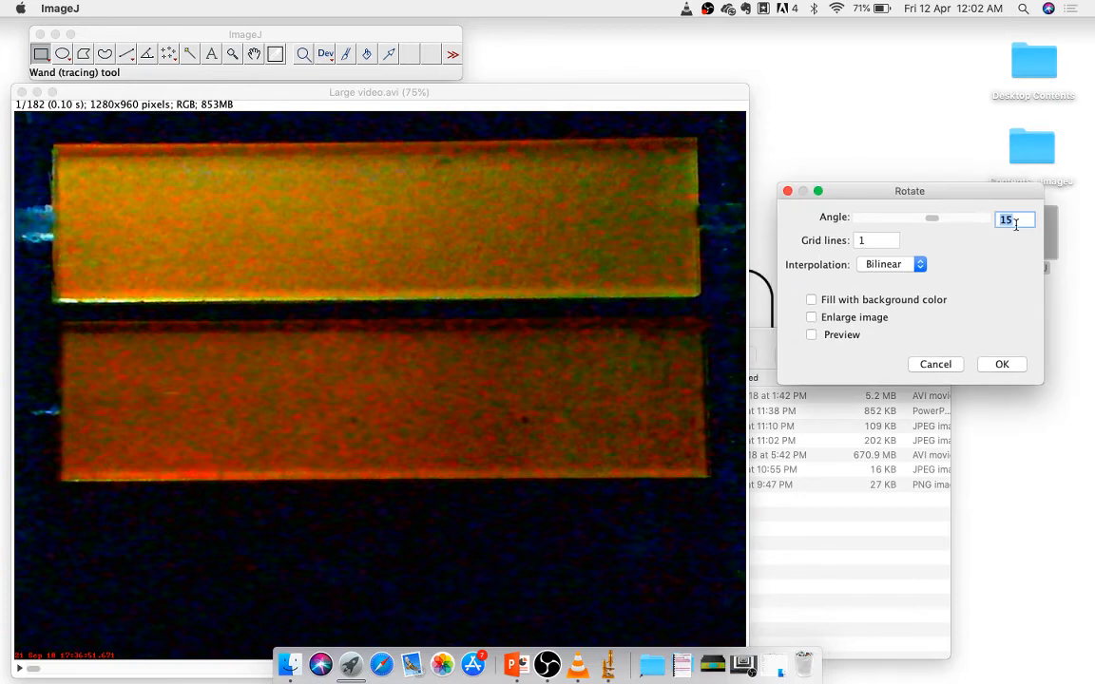
pyautogui.click(842, 337)
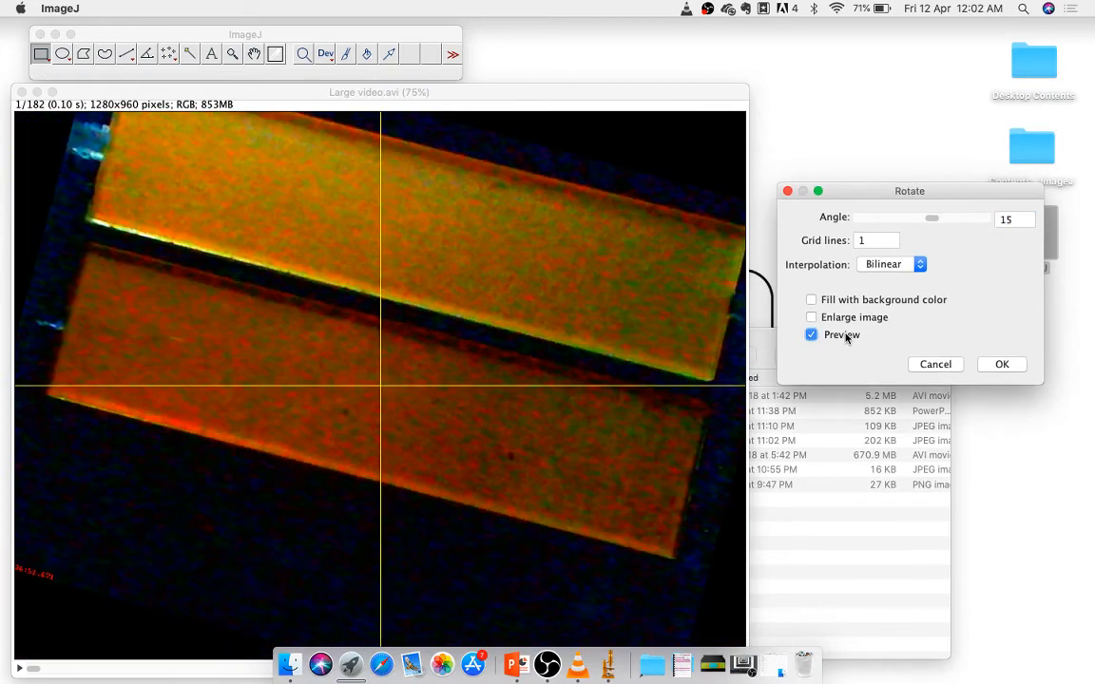
pyautogui.doubleClick(1020, 219)
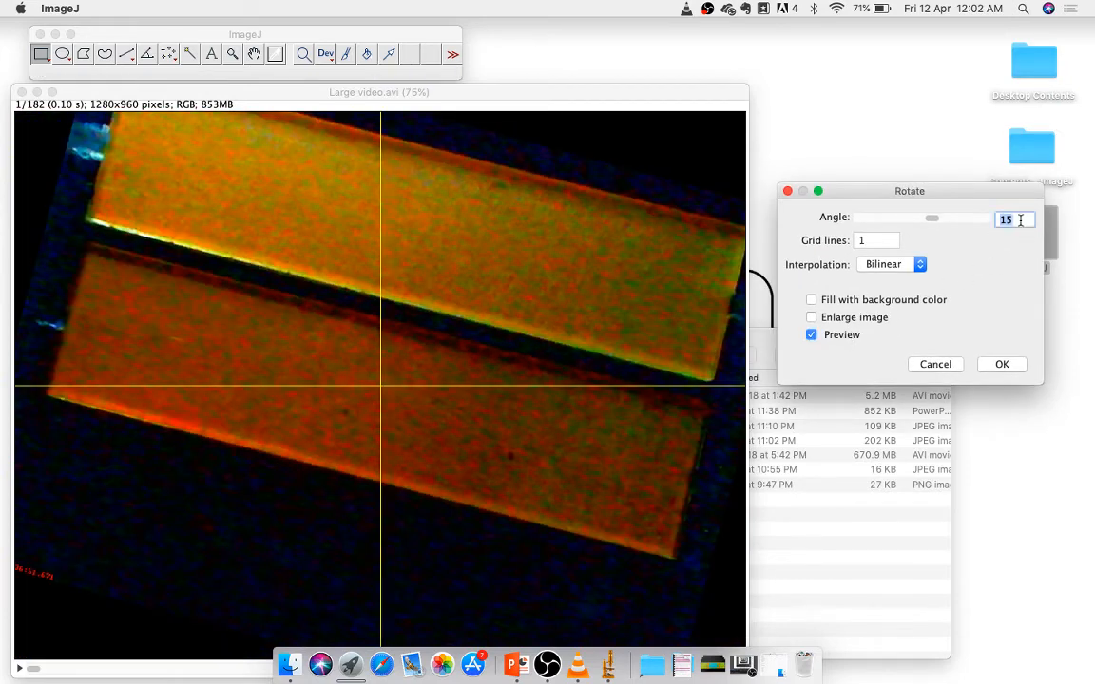
pyautogui.write('0')
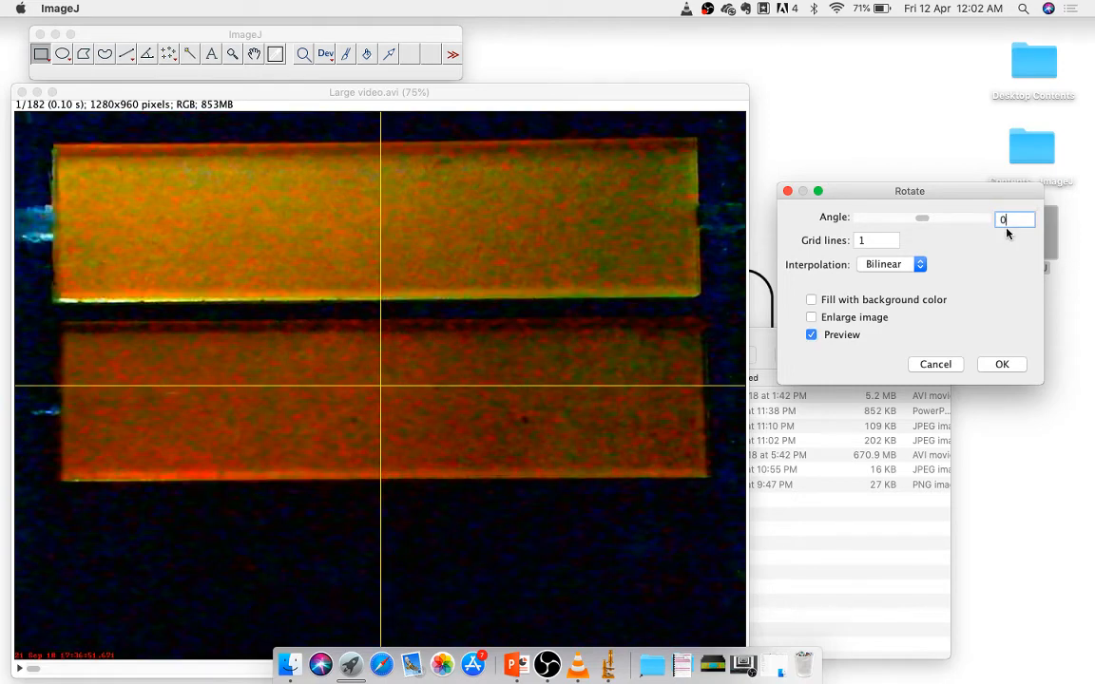
pyautogui.press('BackSpace')
pyautogui.write('1')
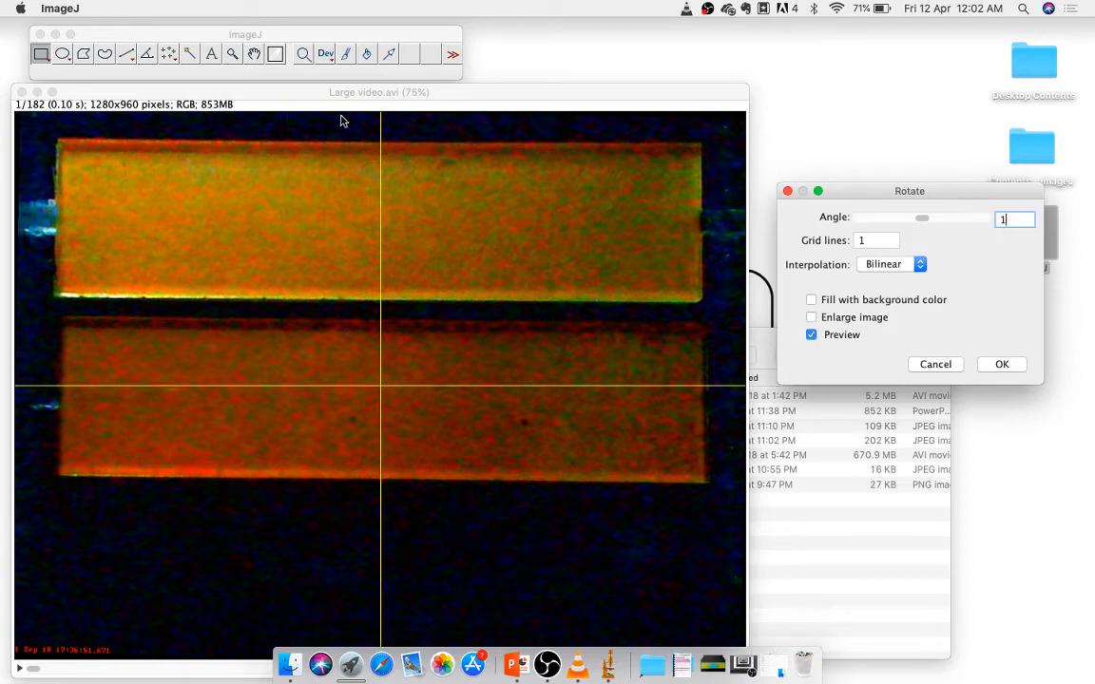
pyautogui.click(991, 364)
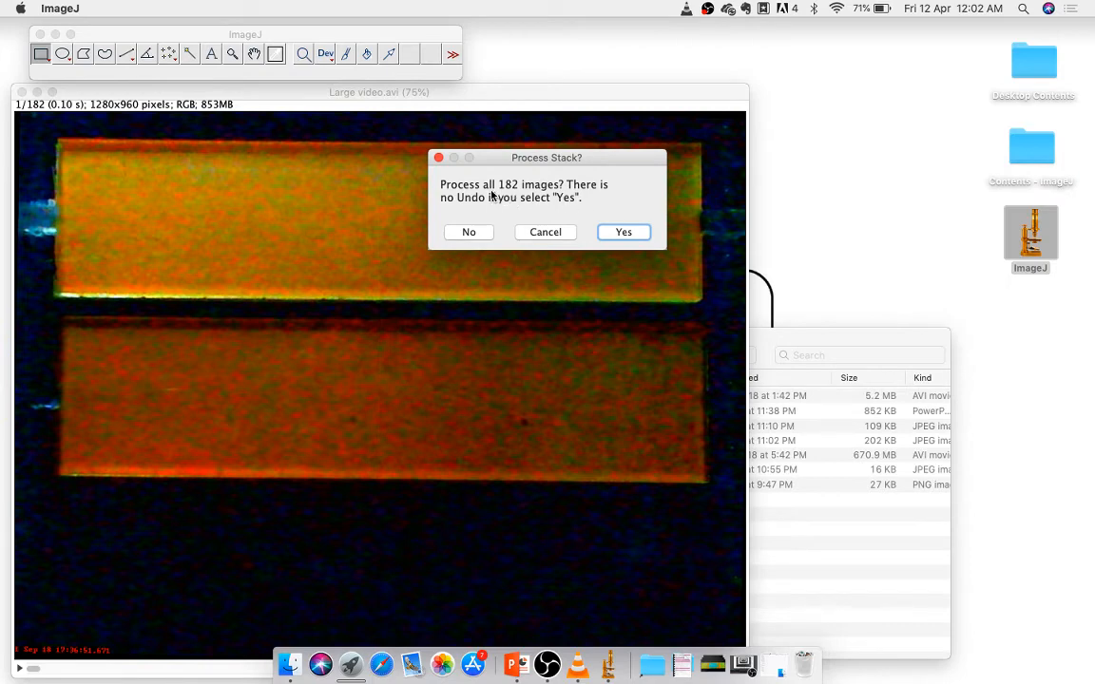
pyautogui.click(624, 232)
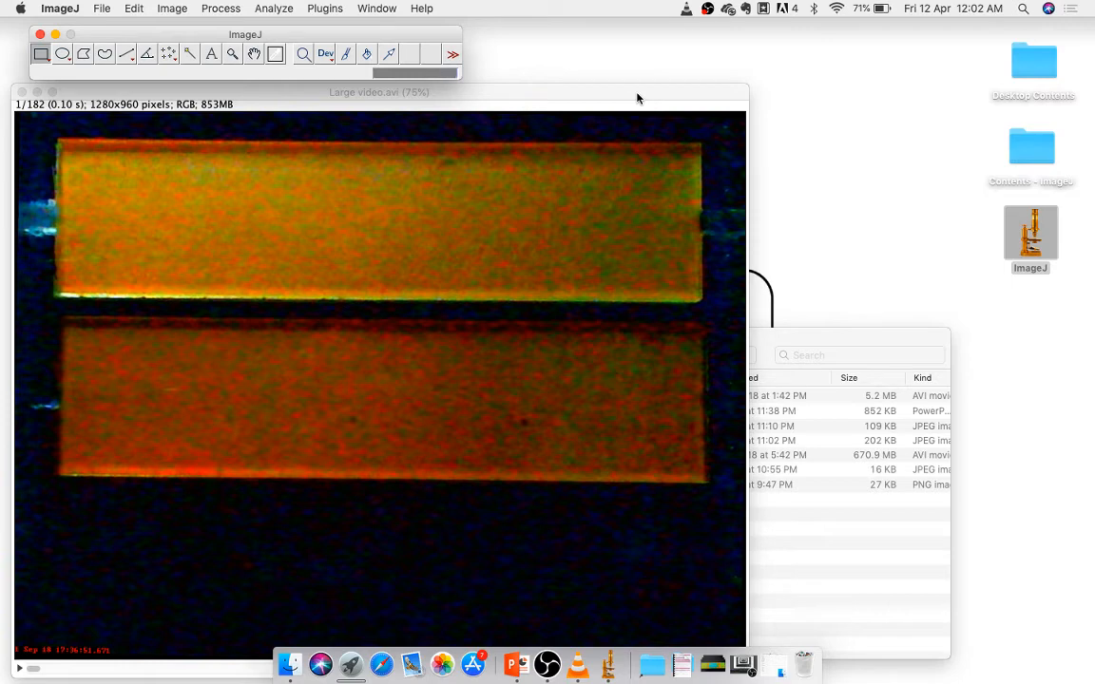
# Crop the Large video.avi stack to a rectangle of about 1145 x 606 pixels enclosing both channels, keeping its window clear of the toolbar
pyautogui.click(600, 98)
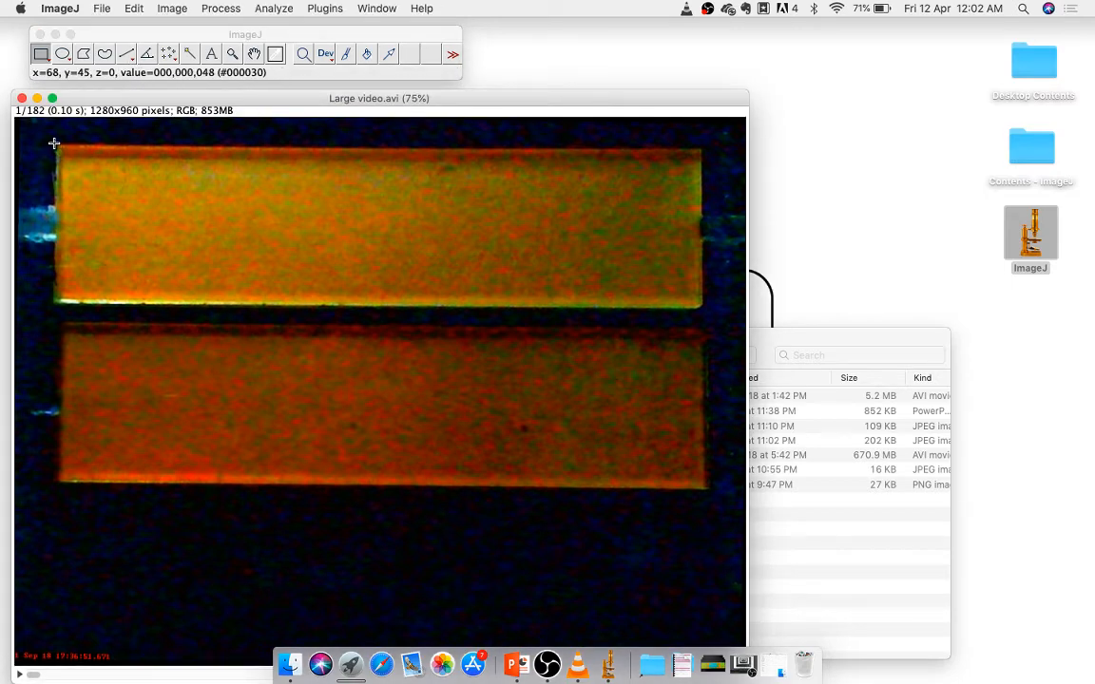
pyautogui.moveTo(55, 143); pyautogui.dragTo(708, 488)
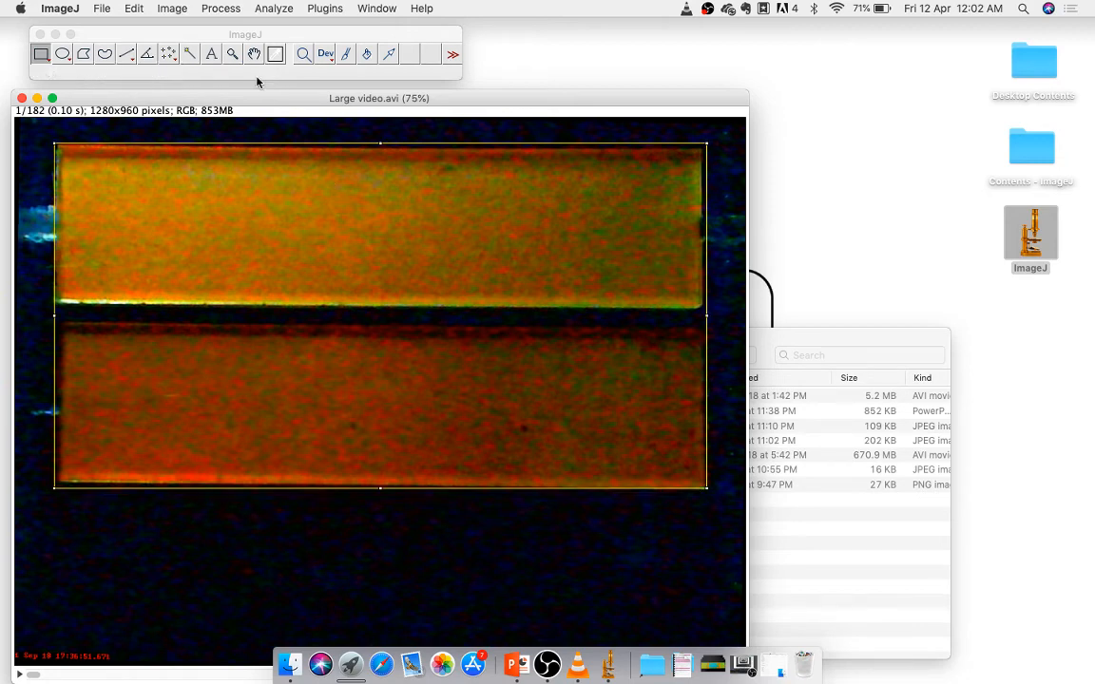
pyautogui.click(163, 8)
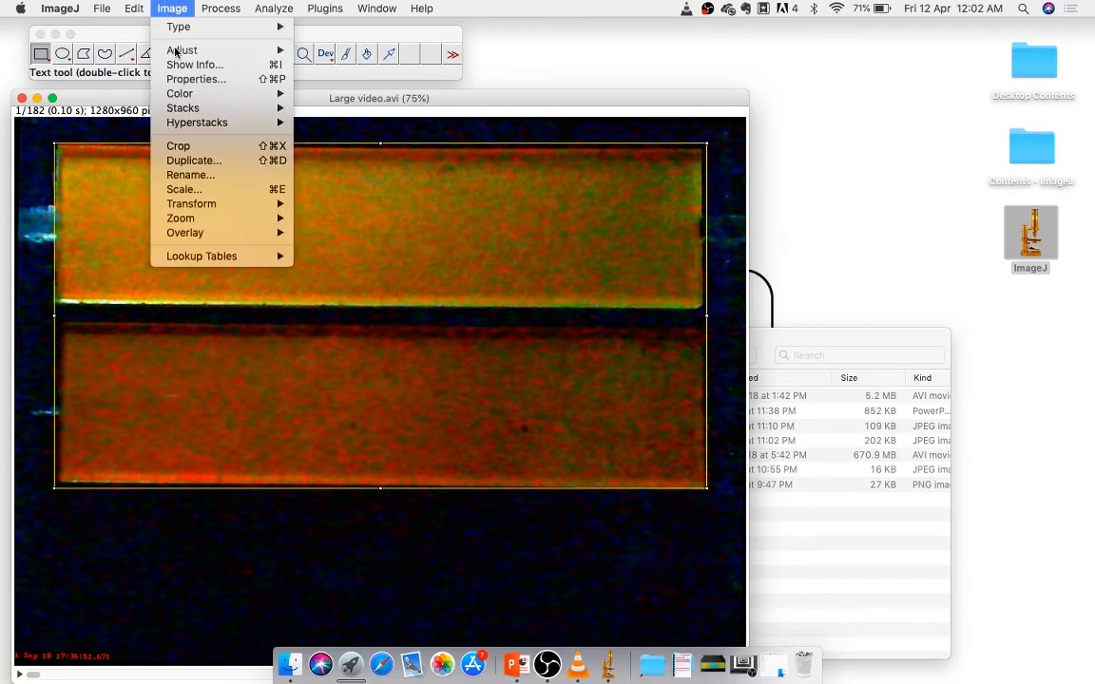
pyautogui.click(181, 146)
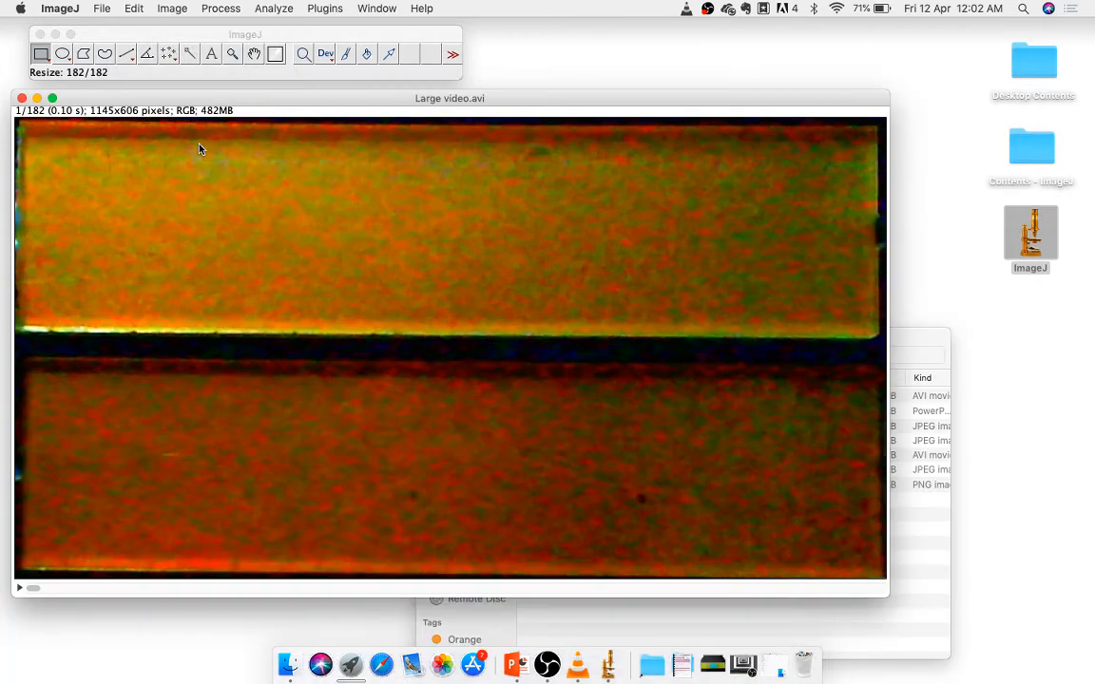
pyautogui.moveTo(226, 97); pyautogui.dragTo(219, 107)
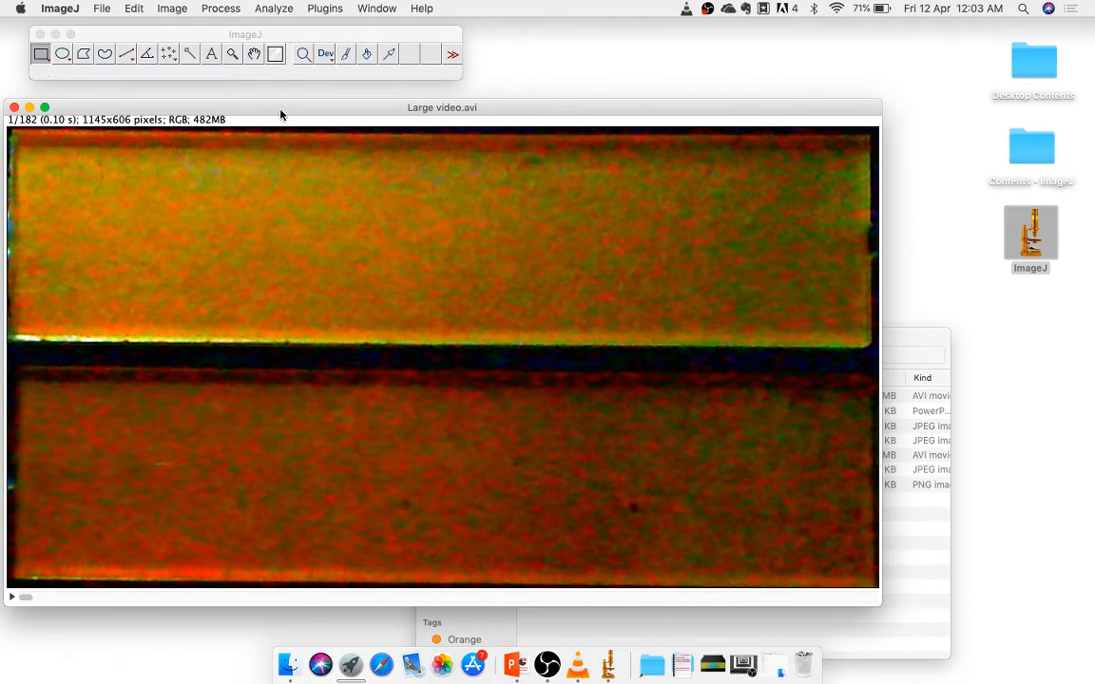
pyautogui.moveTo(287, 108); pyautogui.dragTo(303, 105)
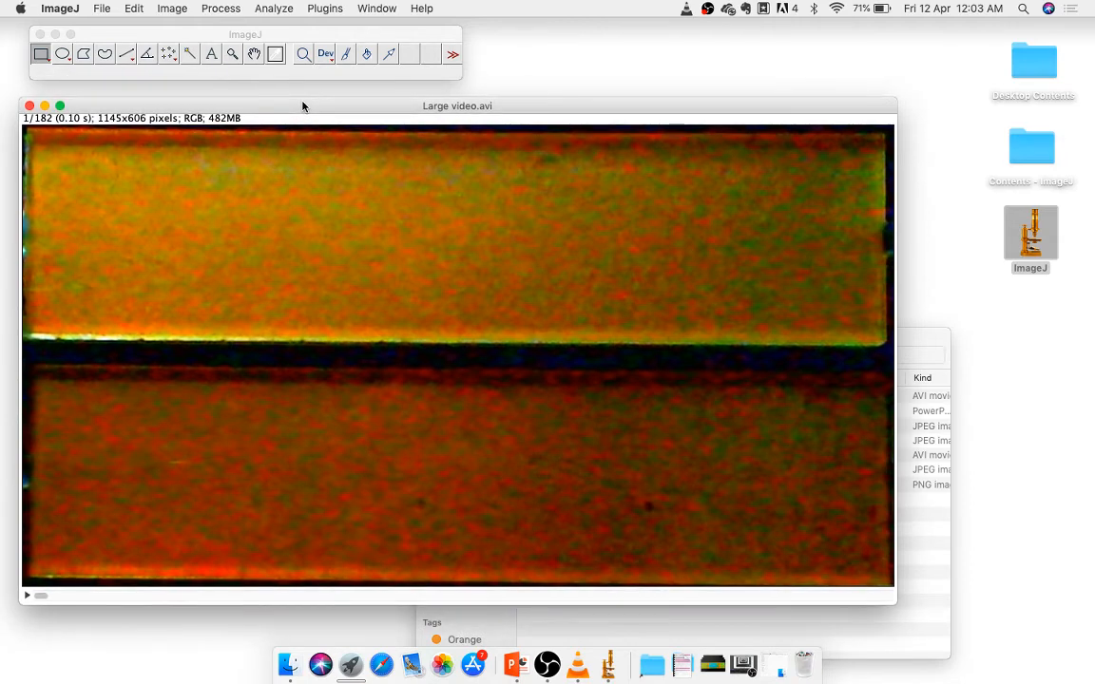
# Scale the entire cropped stack by 0.5 in X and Y into a new window, using bilinear interpolation
pyautogui.click(176, 6)
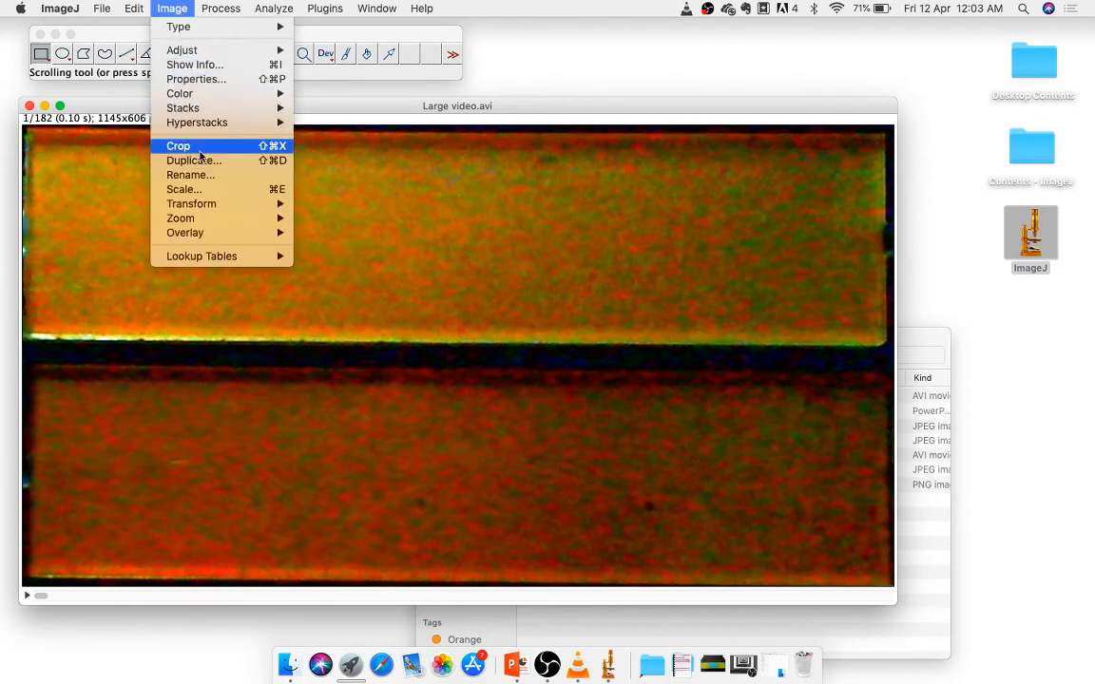
pyautogui.click(201, 189)
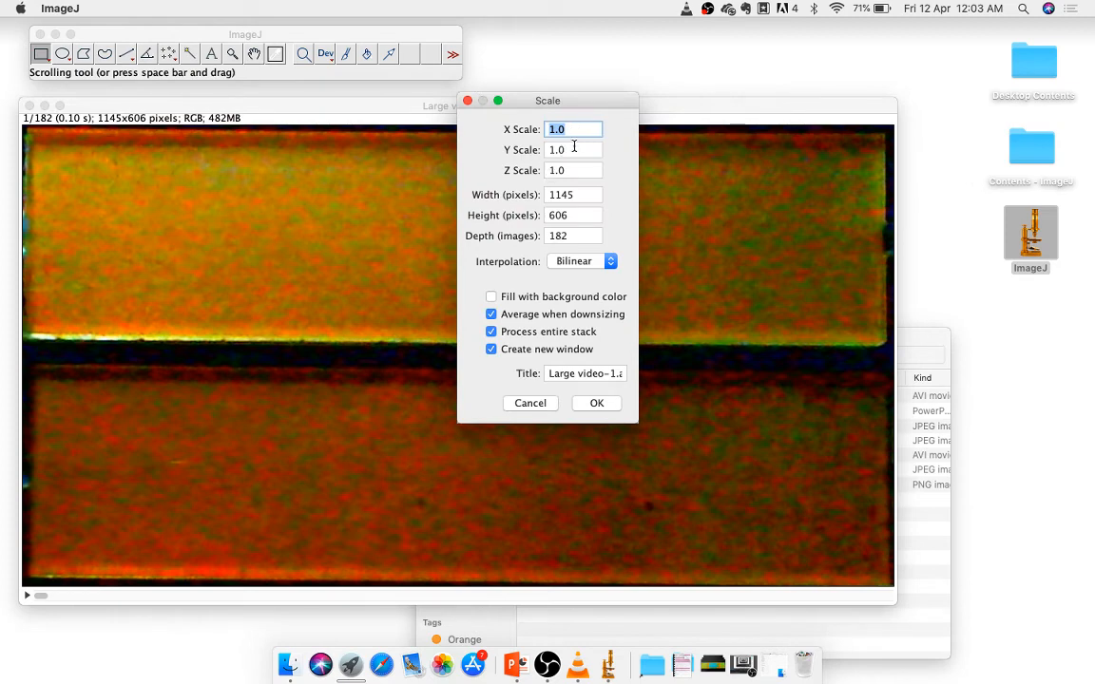
pyautogui.write('0.5')
pyautogui.press('Tab')
pyautogui.click(590, 151)
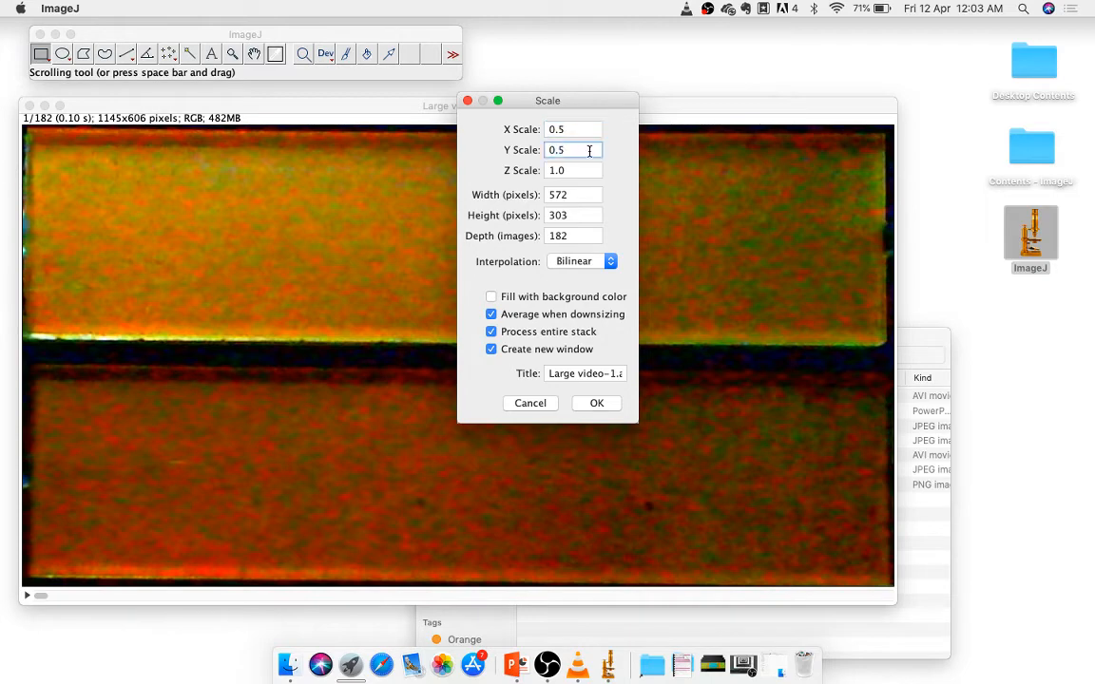
pyautogui.click(595, 404)
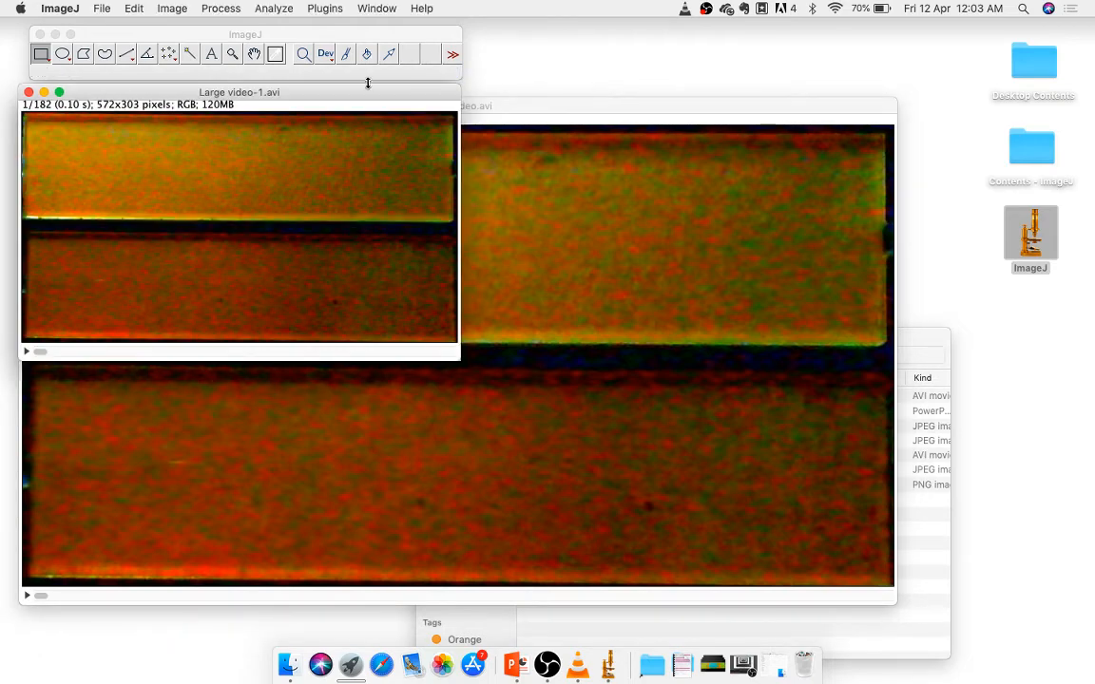
# Minimize the full-size Large video.avi window and place the Large video-1.avi window just below the toolbar
pyautogui.moveTo(294, 95); pyautogui.dragTo(319, 140)
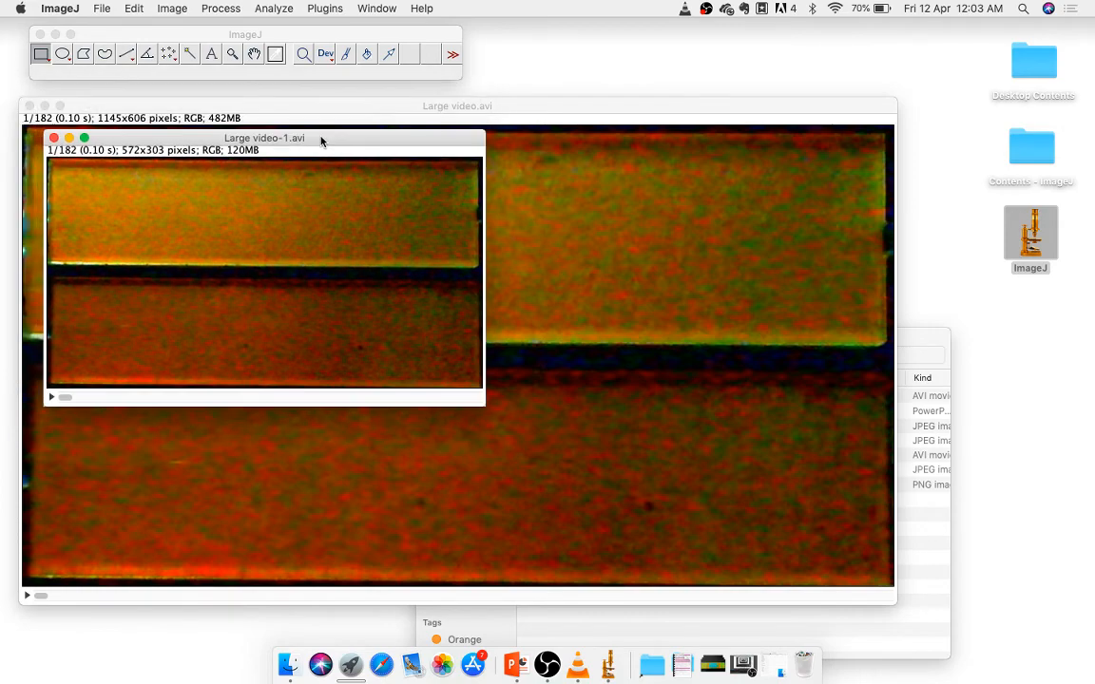
pyautogui.click(45, 105)
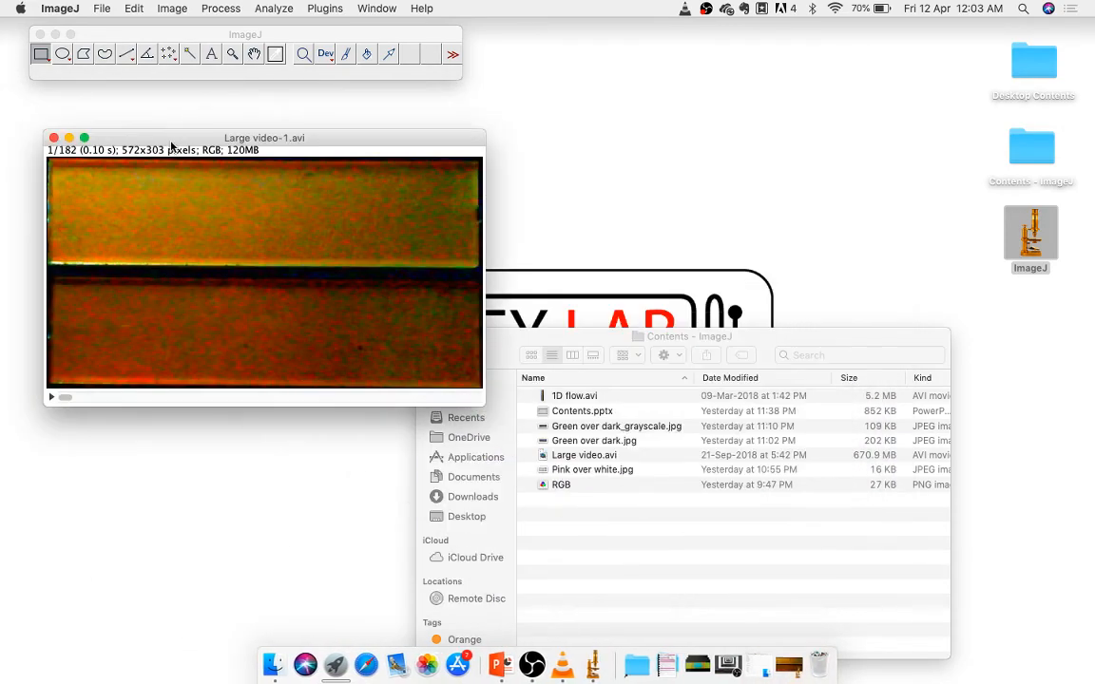
pyautogui.moveTo(198, 139); pyautogui.dragTo(184, 111)
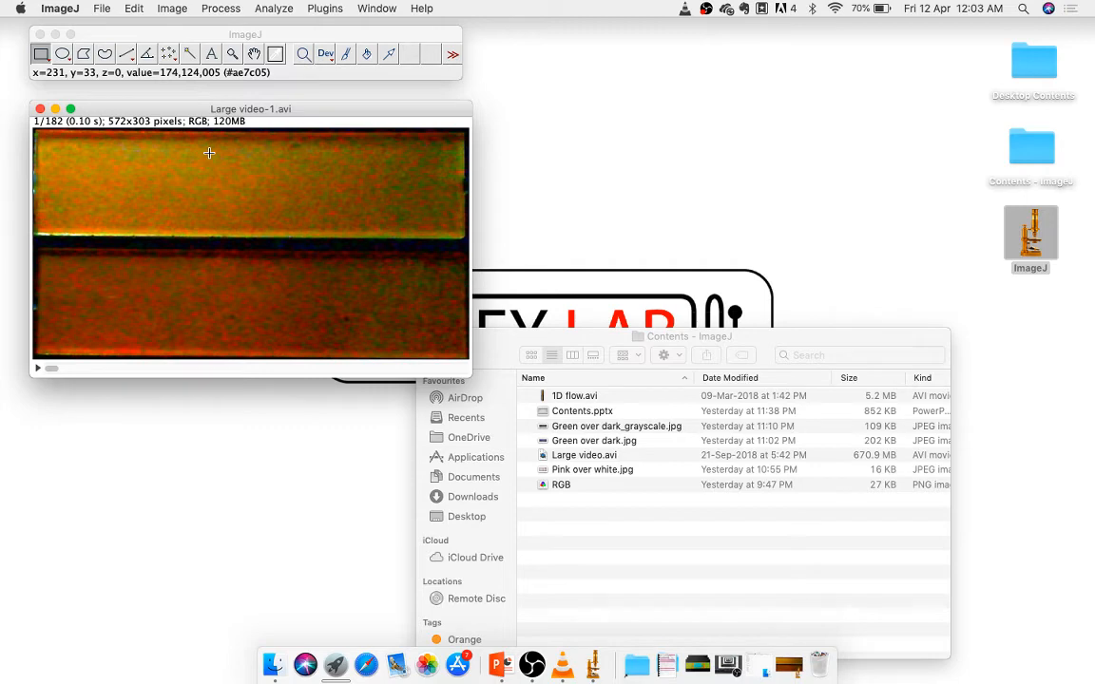
# Play and browse the frames of Large video-1.avi to examine the flow, returning to frame 1
pyautogui.press('\\')
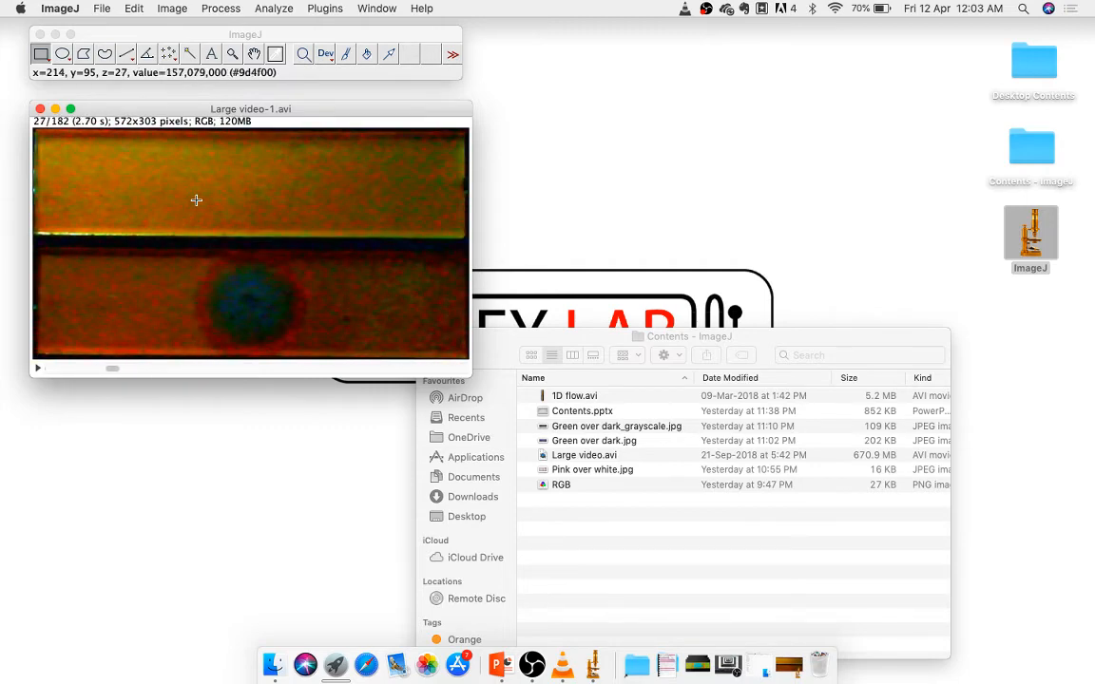
pyautogui.scroll(2, 196, 200)
pyautogui.scroll(-5, 272, 292)
pyautogui.scroll(20, 272, 291)
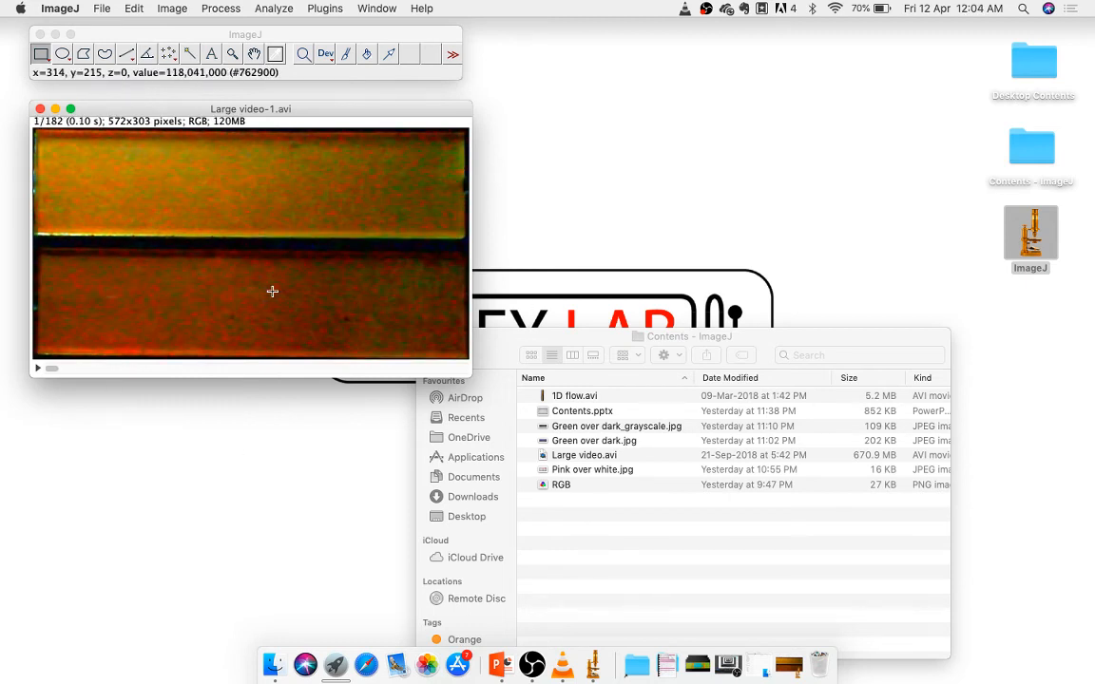
# Open the Brightness/Contrast adjustment beside Large video-1.avi and lower the display maximum to 132
pyautogui.click(275, 9)
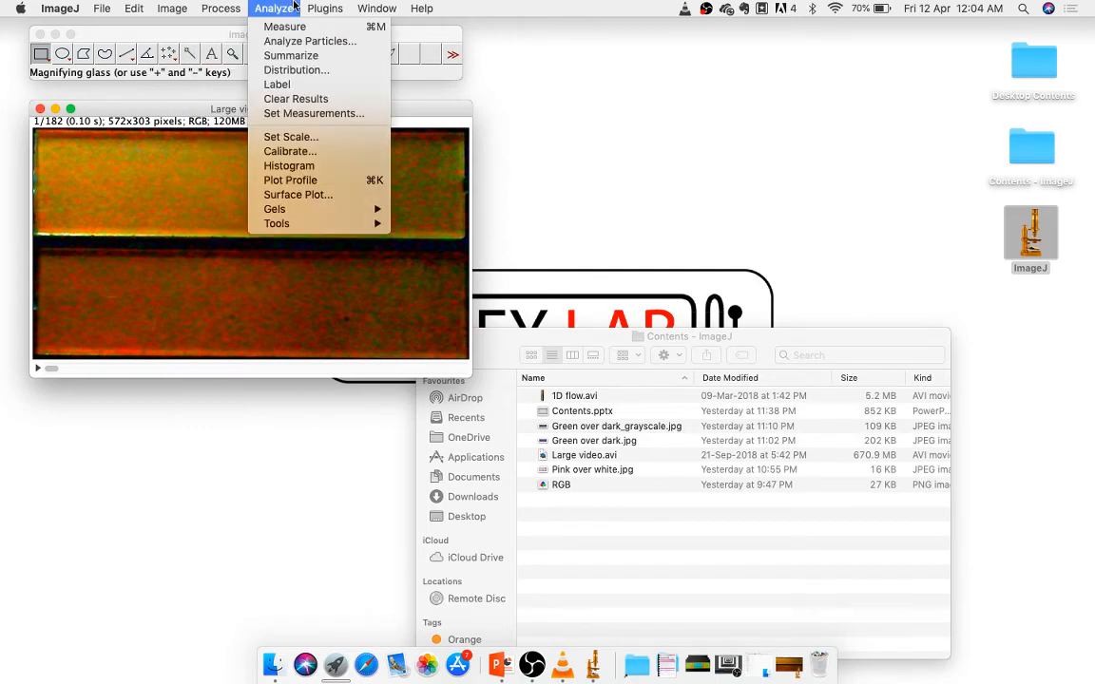
pyautogui.moveTo(199, 49)
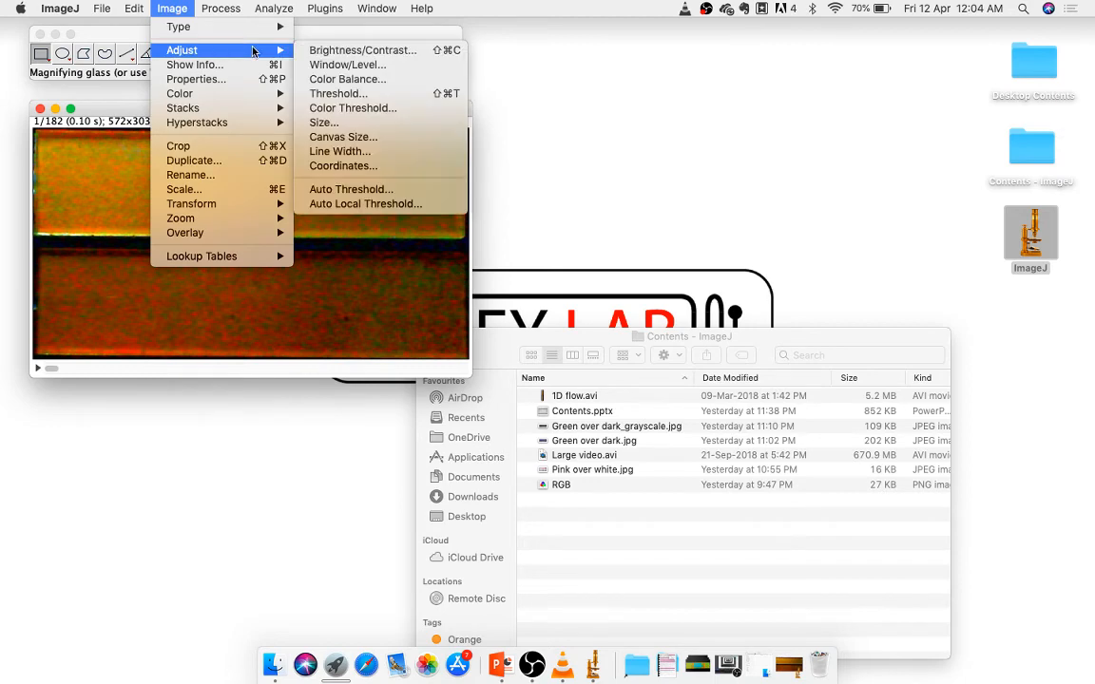
pyautogui.click(322, 52)
pyautogui.moveTo(927, 317); pyautogui.dragTo(623, 76)
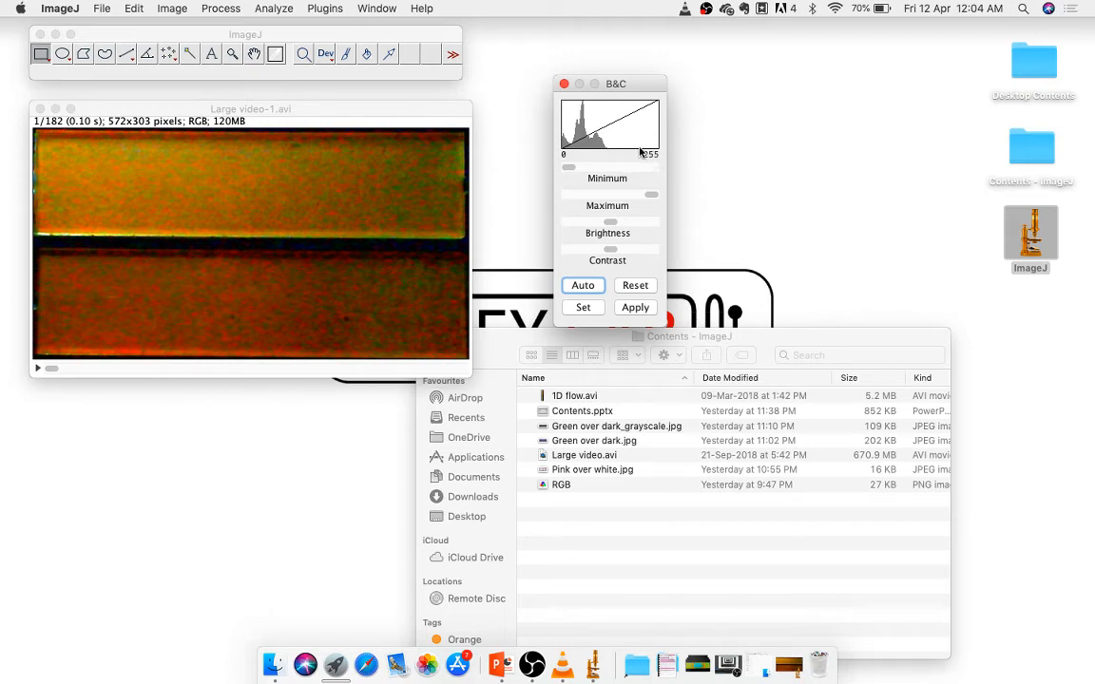
pyautogui.click(395, 129)
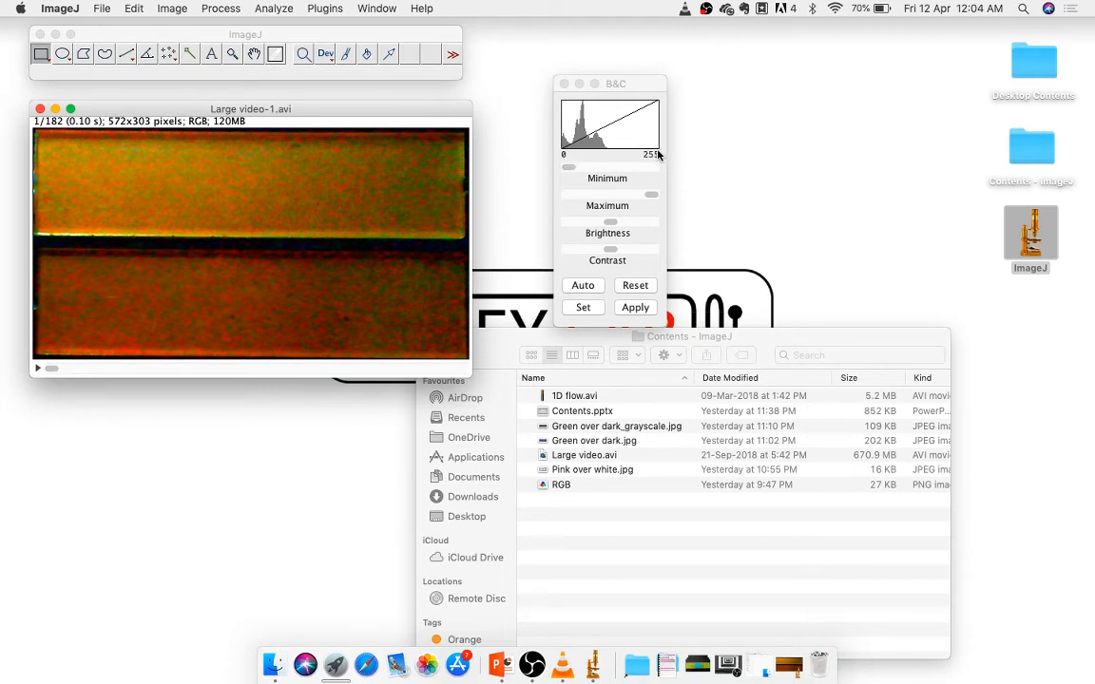
pyautogui.click(643, 95)
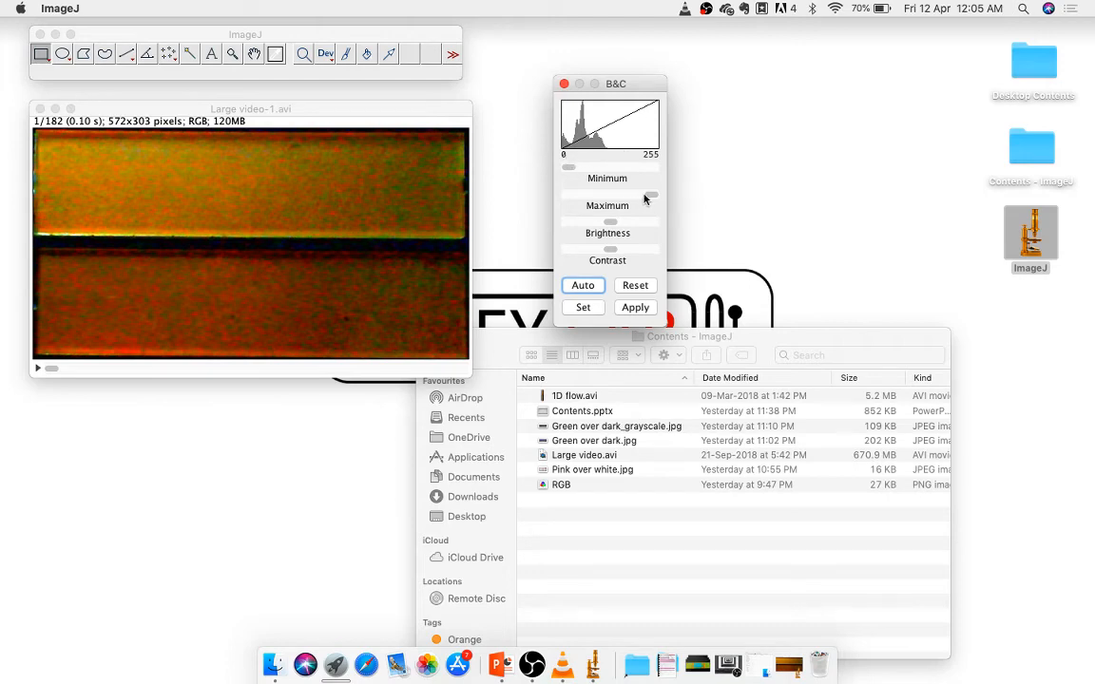
pyautogui.moveTo(652, 196); pyautogui.dragTo(612, 194)
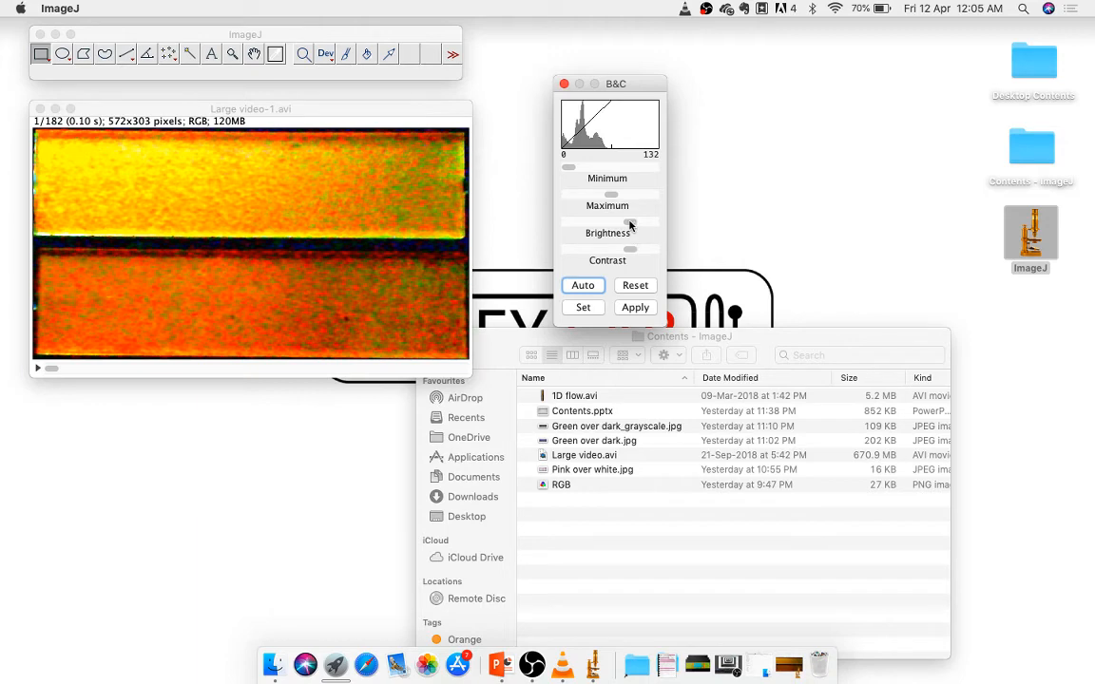
# Try a higher brightness and a minimum of 39, then settle on a display range of 0 to 133
pyautogui.moveTo(629, 225); pyautogui.dragTo(635, 225)
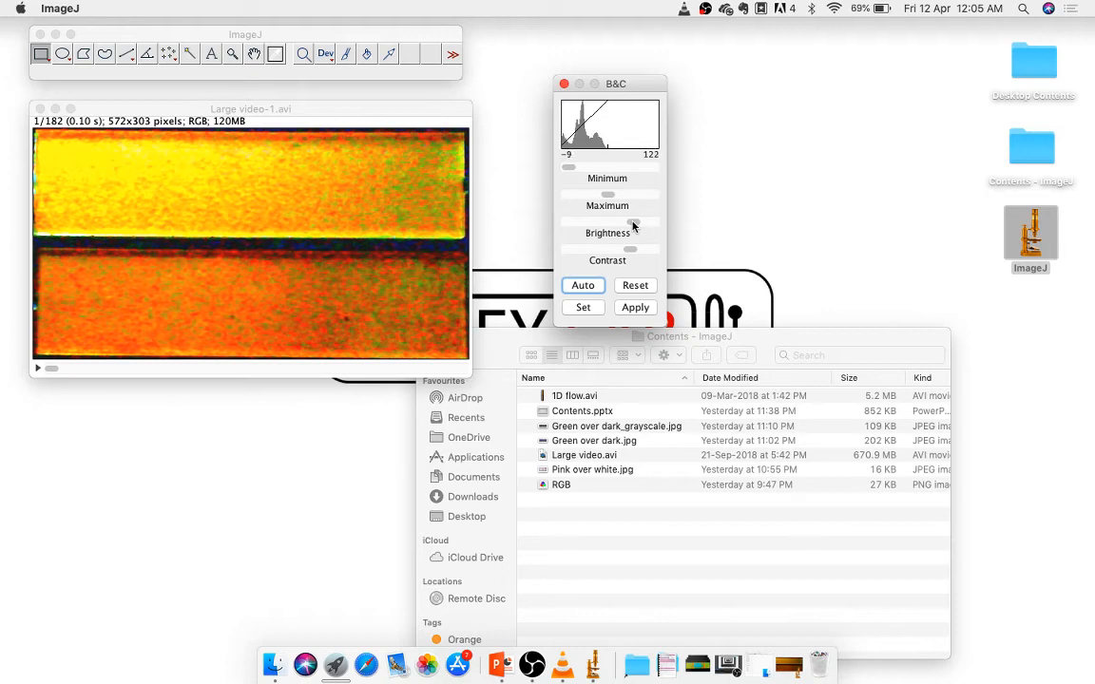
pyautogui.moveTo(634, 225); pyautogui.dragTo(630, 226)
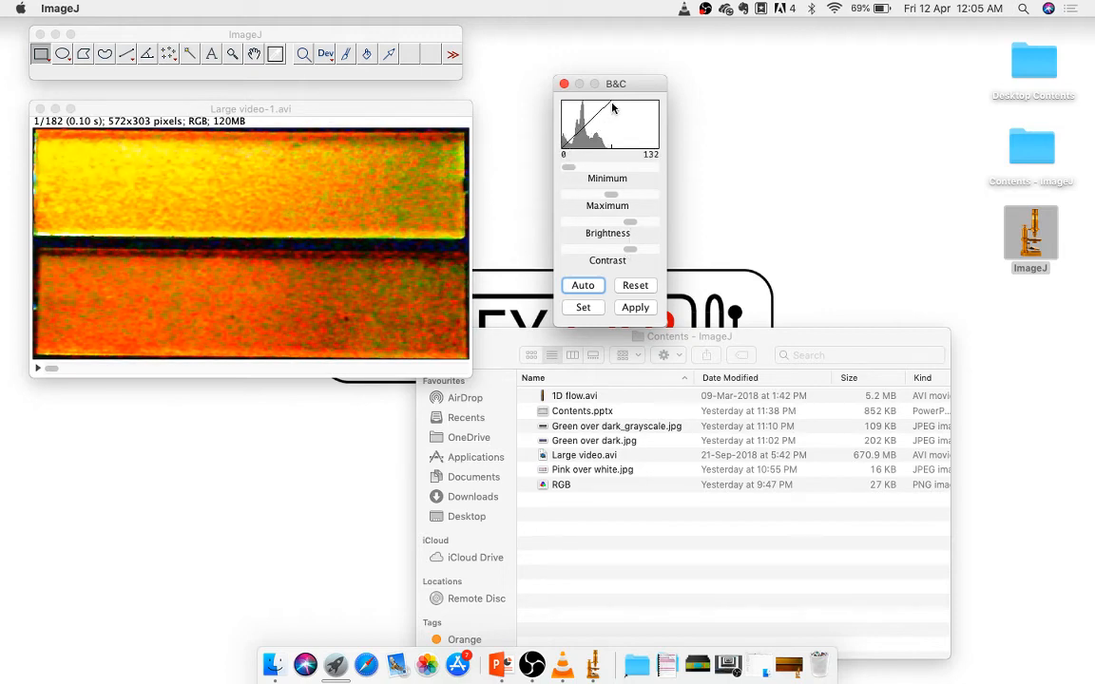
pyautogui.moveTo(623, 253); pyautogui.dragTo(628, 255)
pyautogui.moveTo(568, 169); pyautogui.dragTo(581, 169)
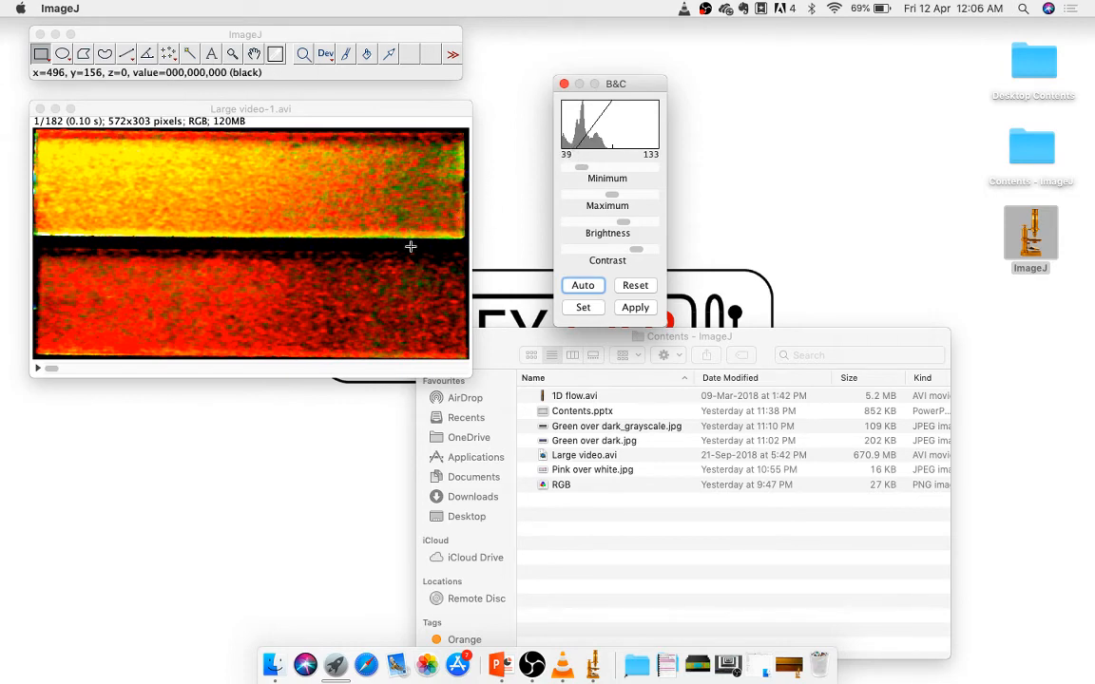
pyautogui.moveTo(583, 172); pyautogui.dragTo(568, 172)
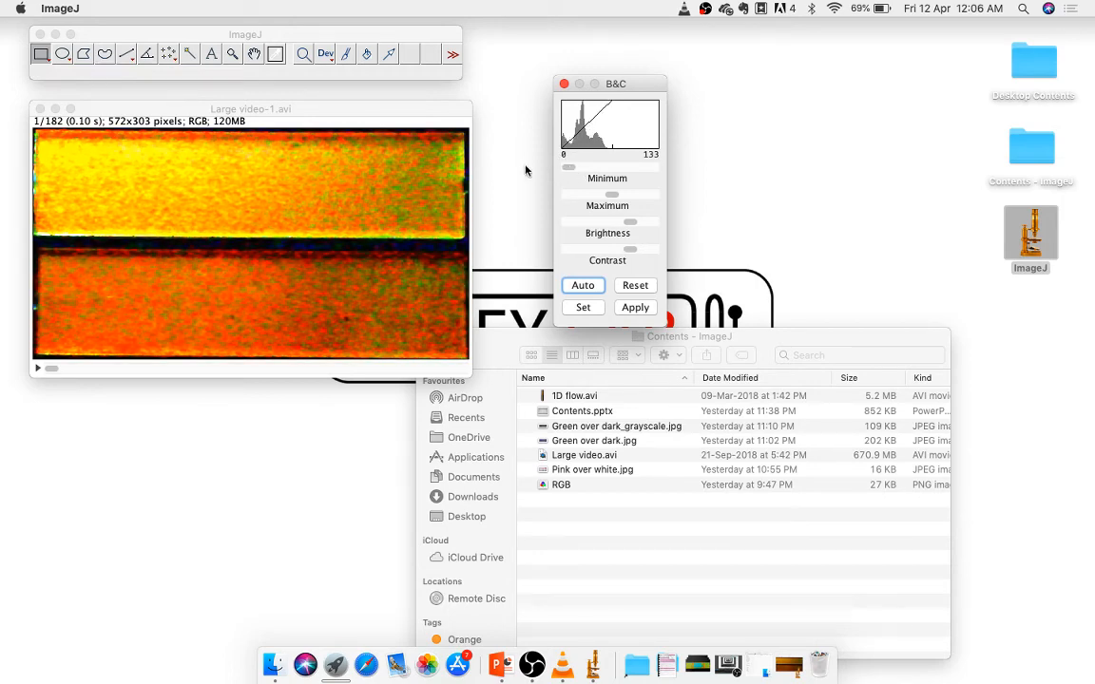
# Apply the 0 to 133 brightness and contrast settings to all 182 slices of Large video-1.avi
pyautogui.click(322, 105)
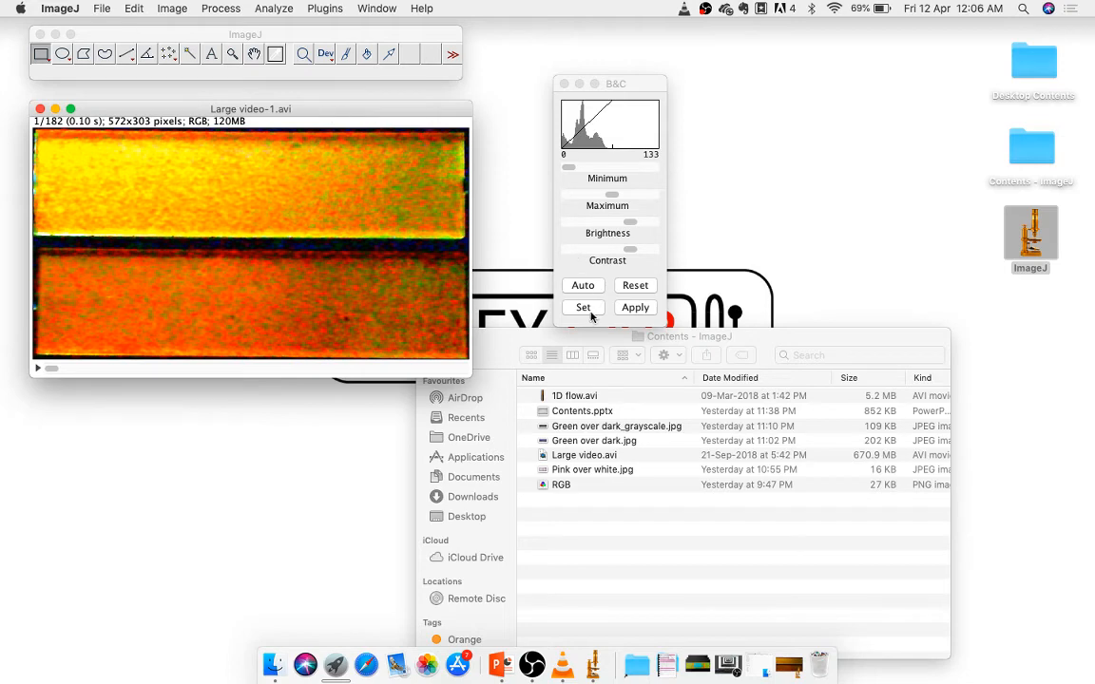
pyautogui.click(637, 311)
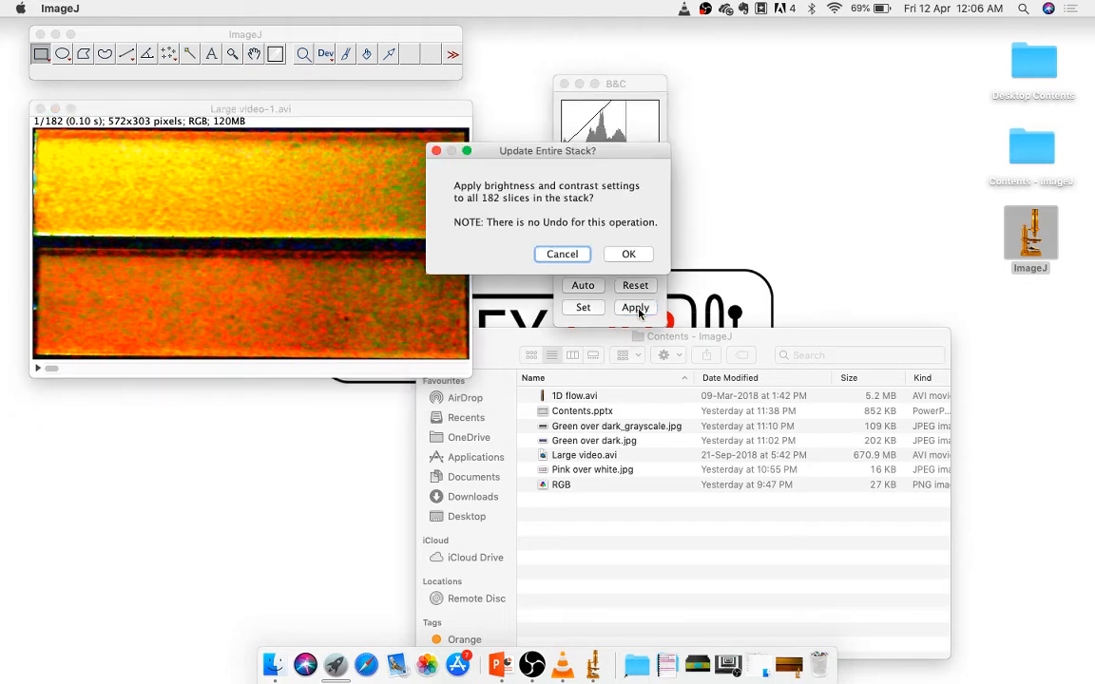
pyautogui.click(572, 256)
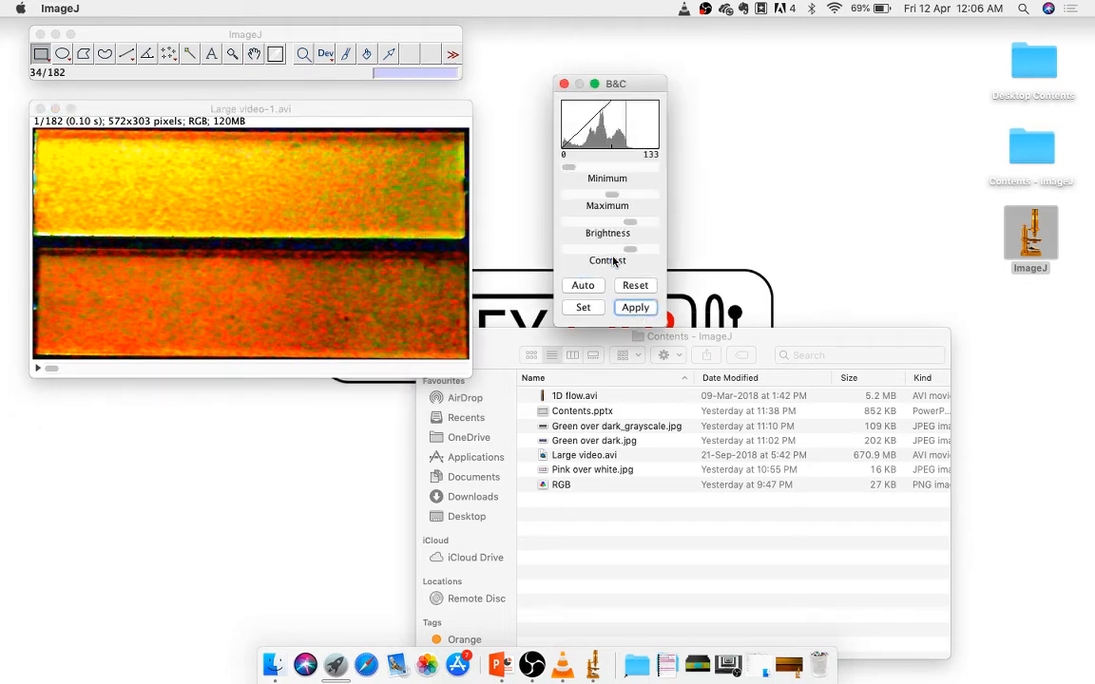
# Play Large video-1.avi to examine the contrast-adjusted flow, stop playback and return to the first frame
pyautogui.click(343, 110)
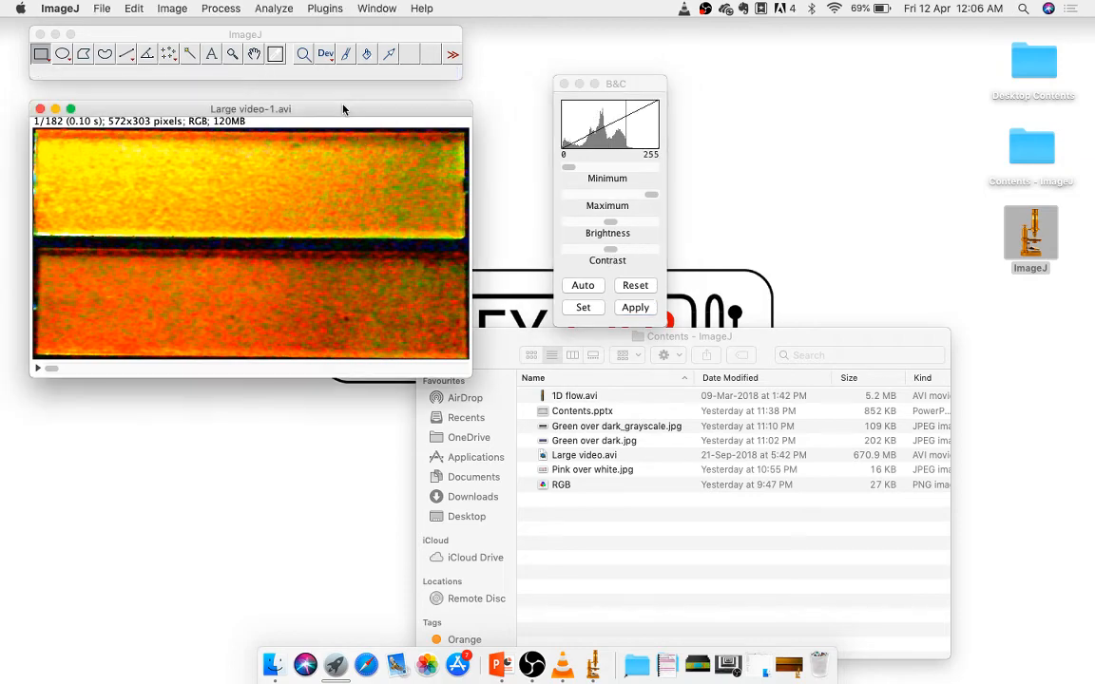
pyautogui.press('\\')
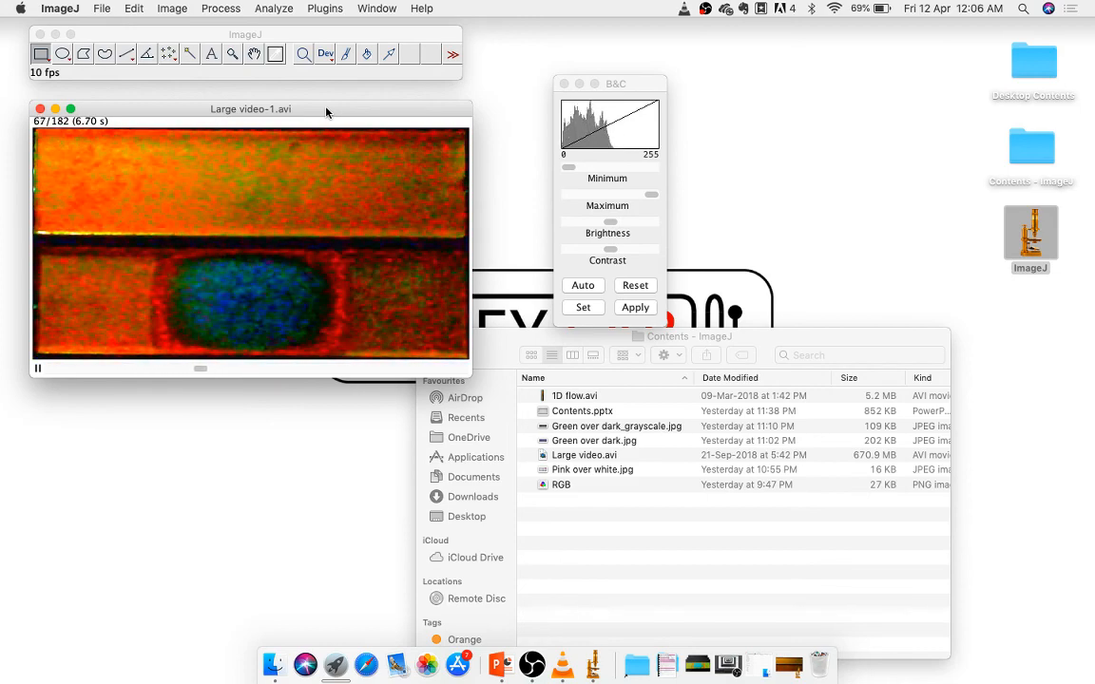
pyautogui.click(313, 185)
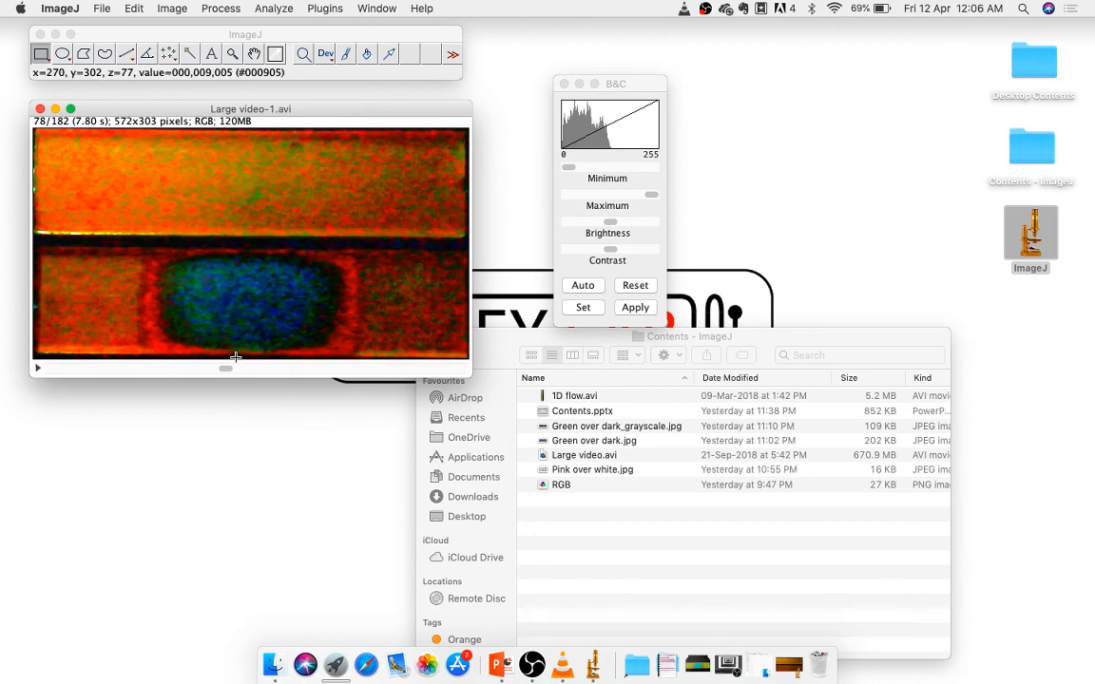
pyautogui.moveTo(225, 370); pyautogui.dragTo(47, 371)
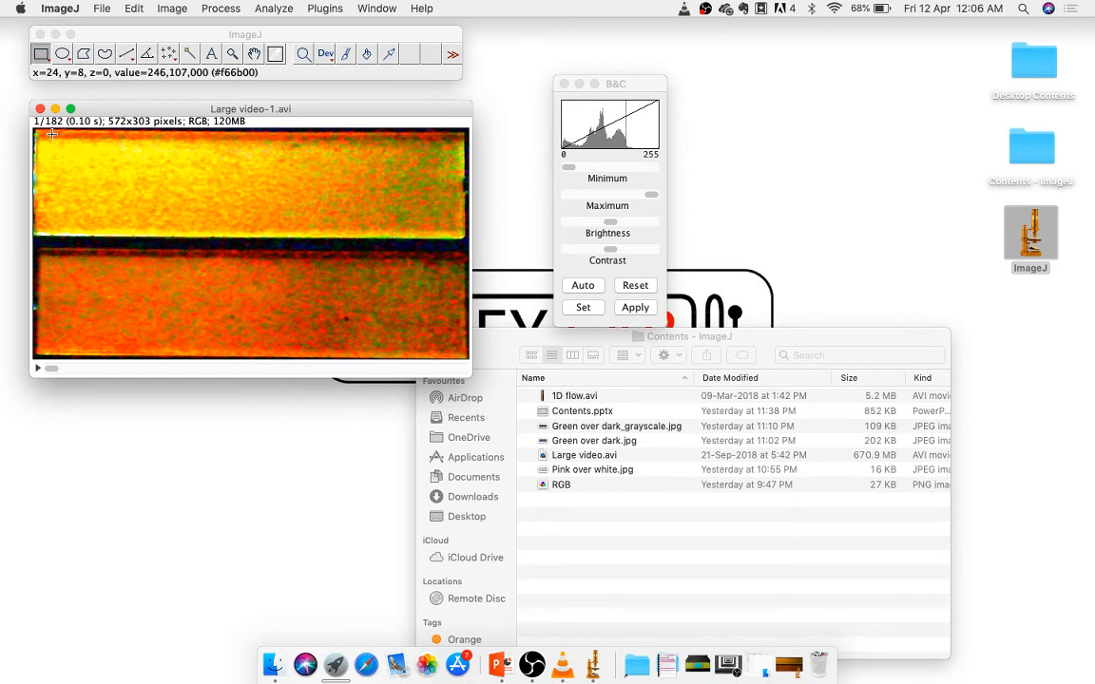
# Set up stack labels for Large video-1.avi in 00:00 format with starting value 0 and interval 1, and turn on the preview
pyautogui.click(172, 8)
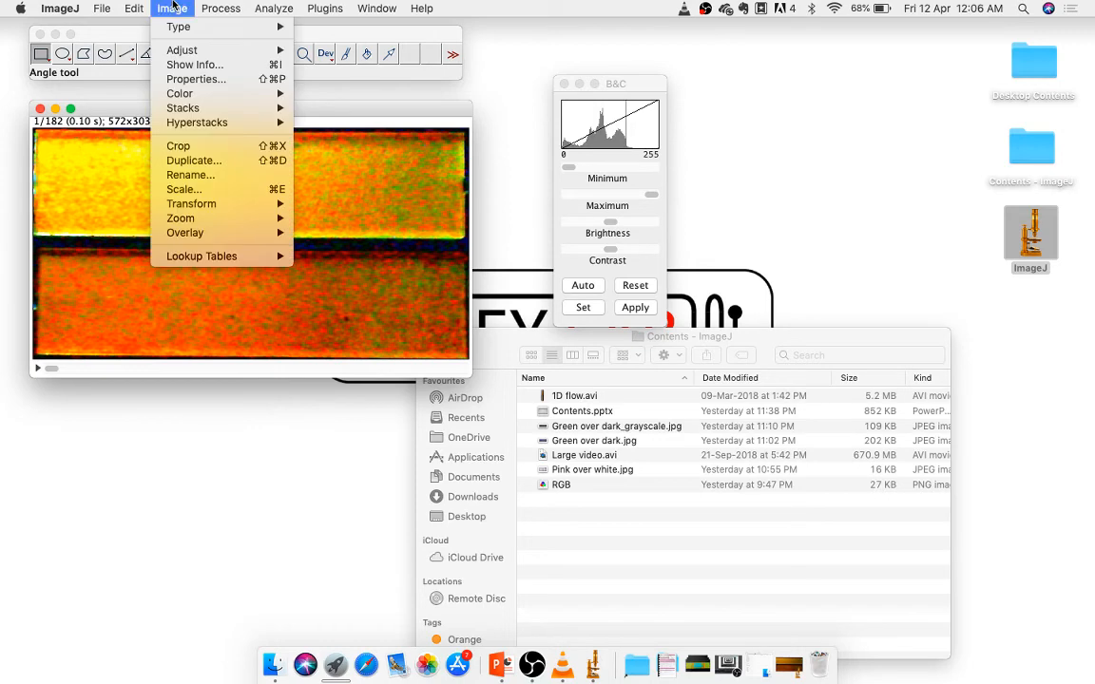
pyautogui.moveTo(228, 108)
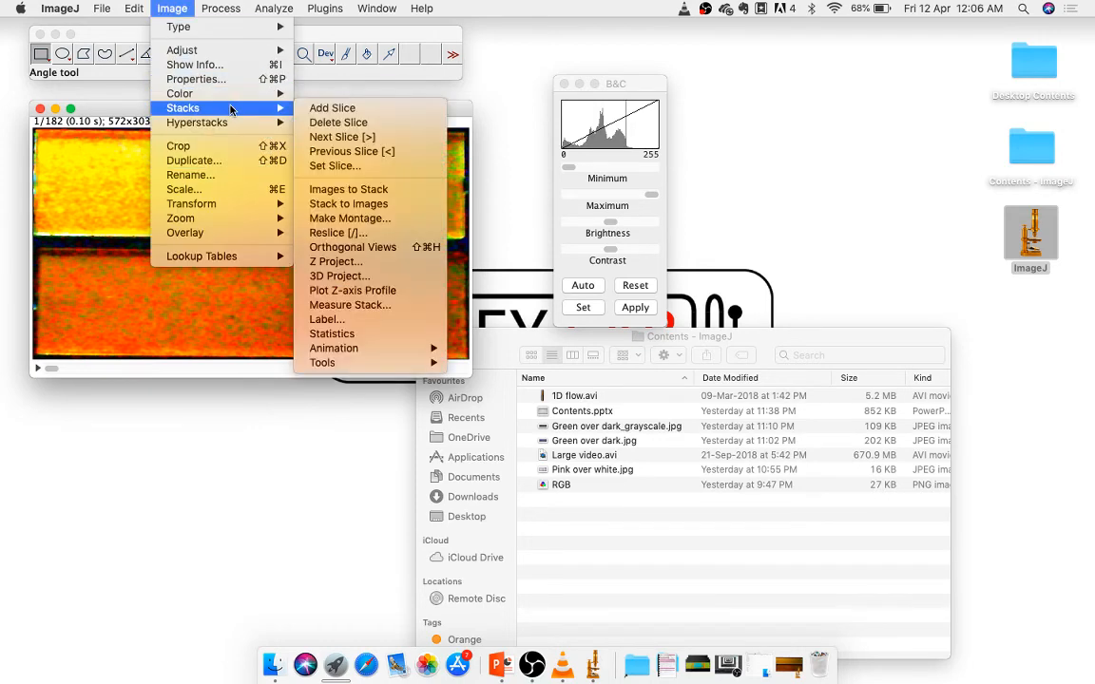
pyautogui.click(354, 325)
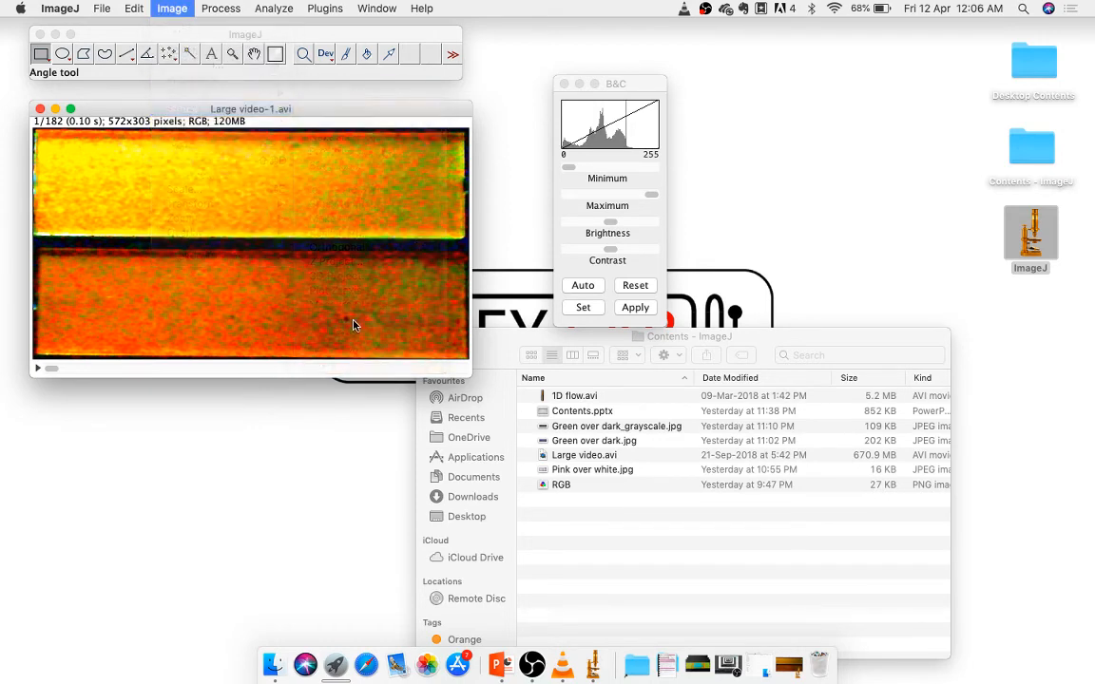
pyautogui.moveTo(530, 112); pyautogui.dragTo(773, 76)
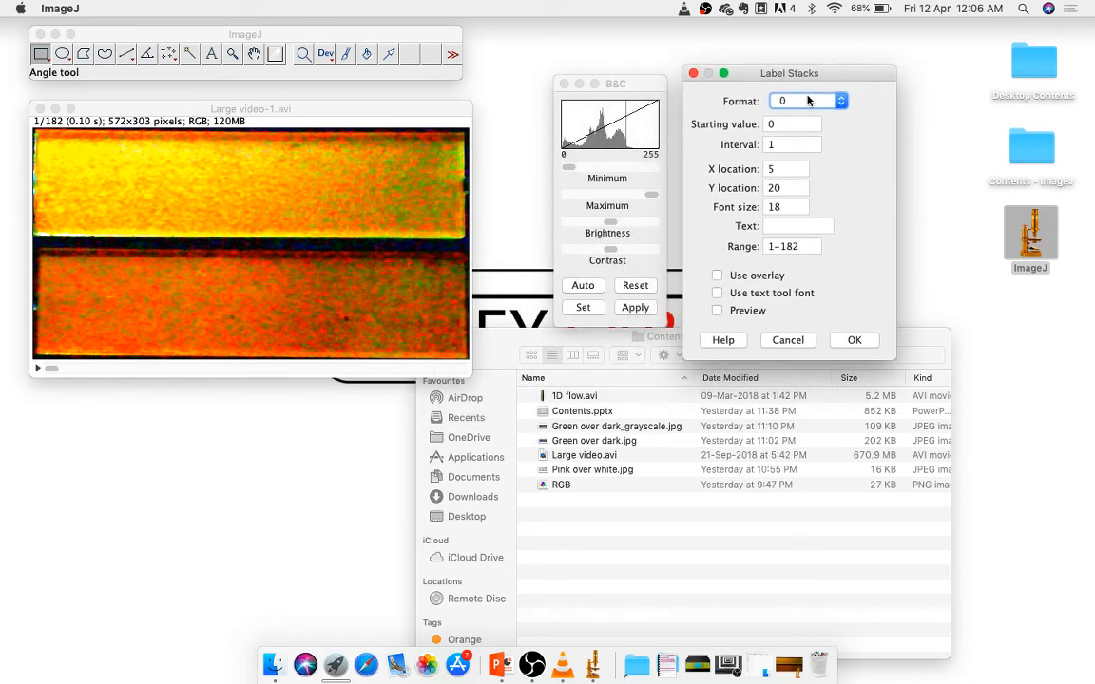
pyautogui.click(808, 101)
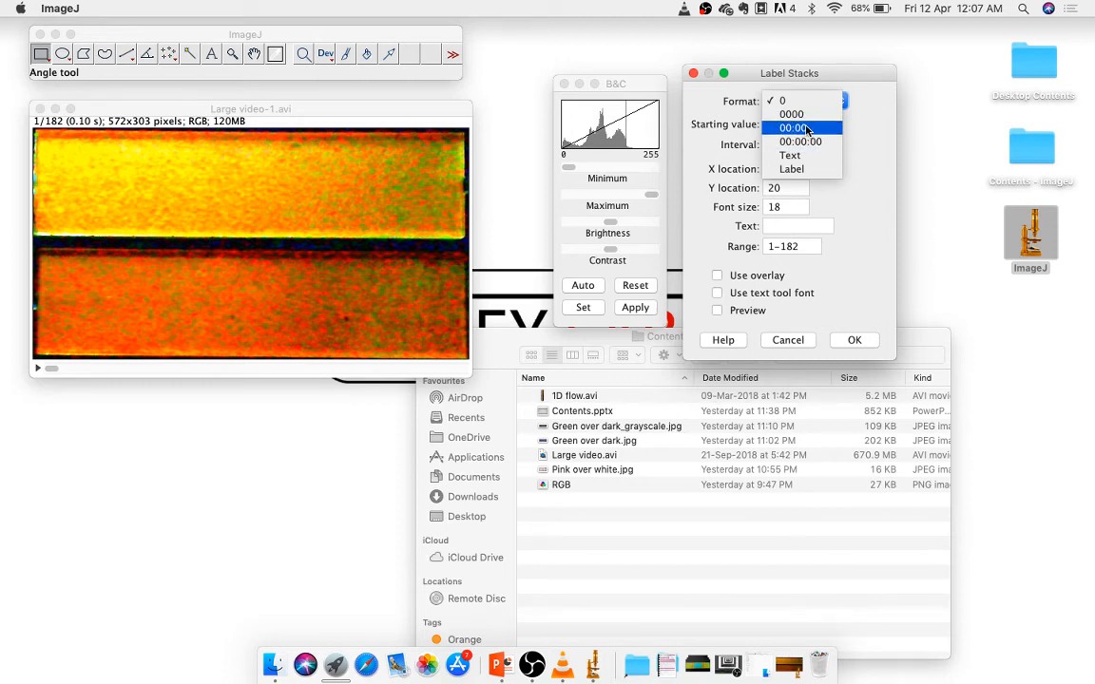
pyautogui.click(807, 128)
pyautogui.click(806, 125)
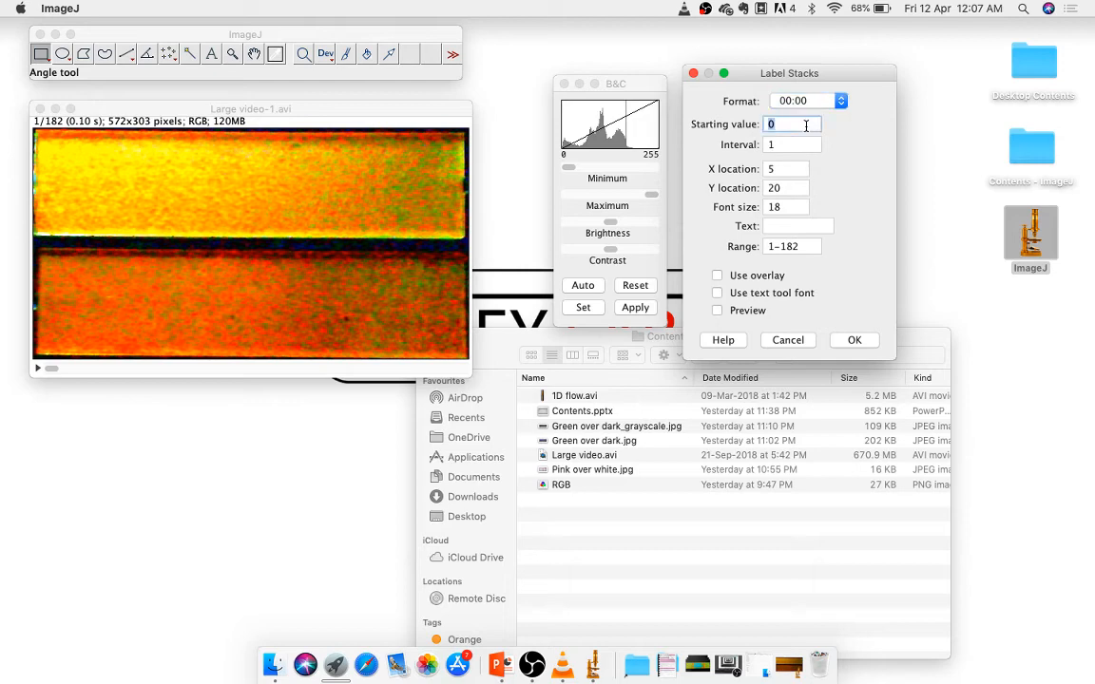
pyautogui.click(788, 146)
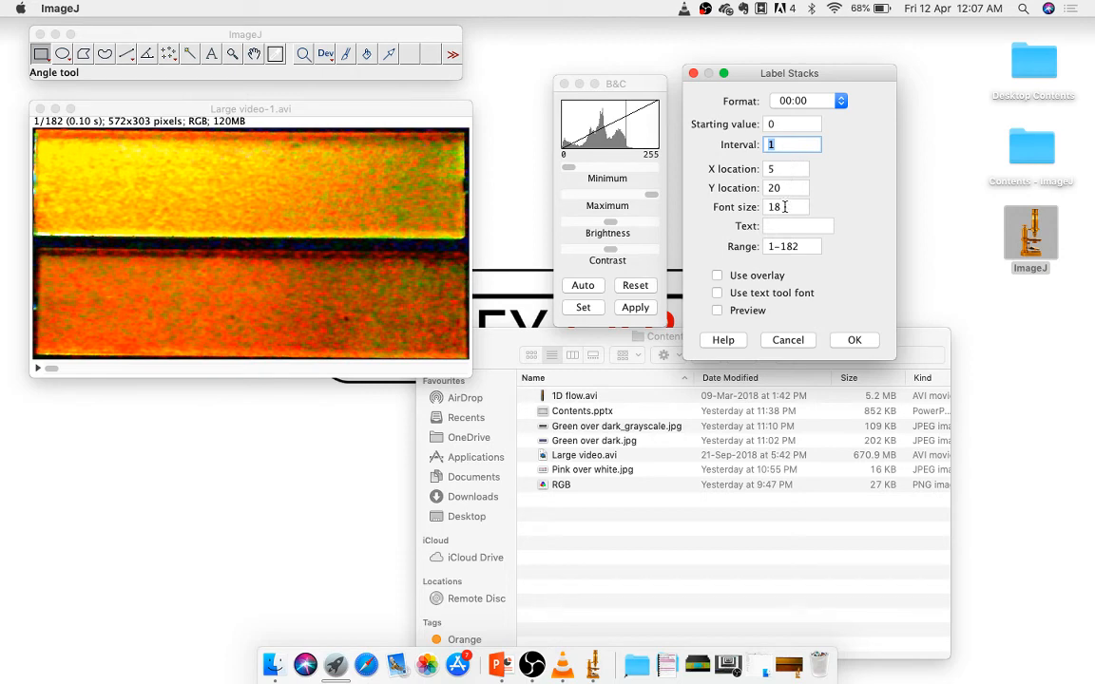
pyautogui.click(760, 314)
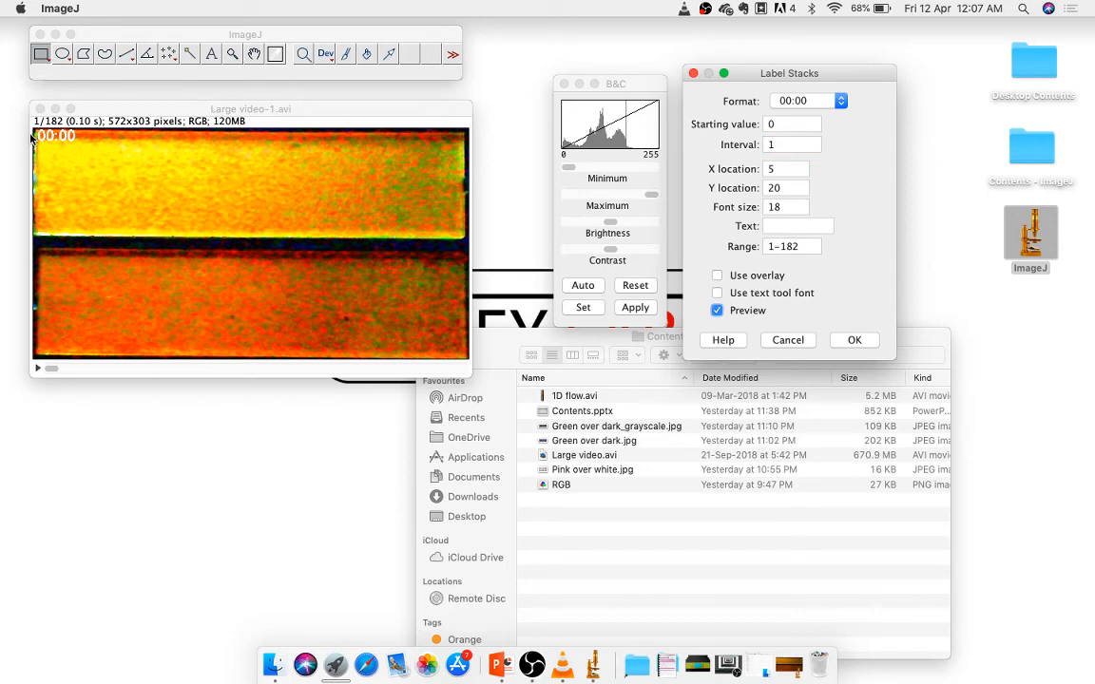
# Set the label font size to 35 and apply the time labels to slices 1-182
pyautogui.click(785, 207)
pyautogui.doubleClick(772, 206)
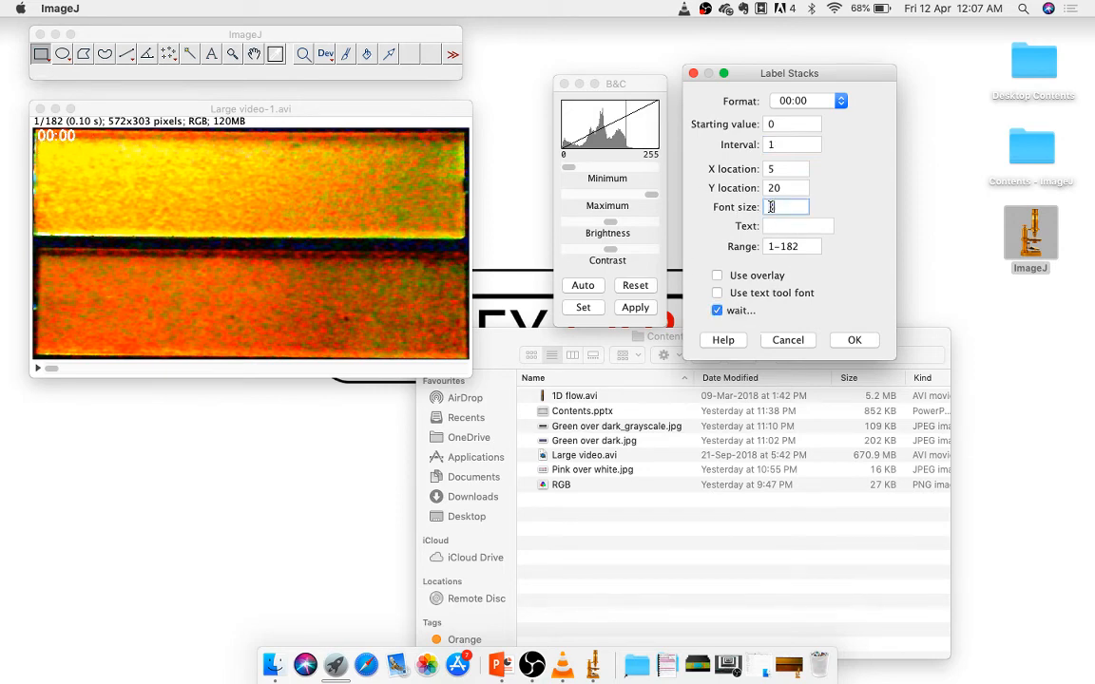
pyautogui.write('35')
pyautogui.doubleClick(793, 188)
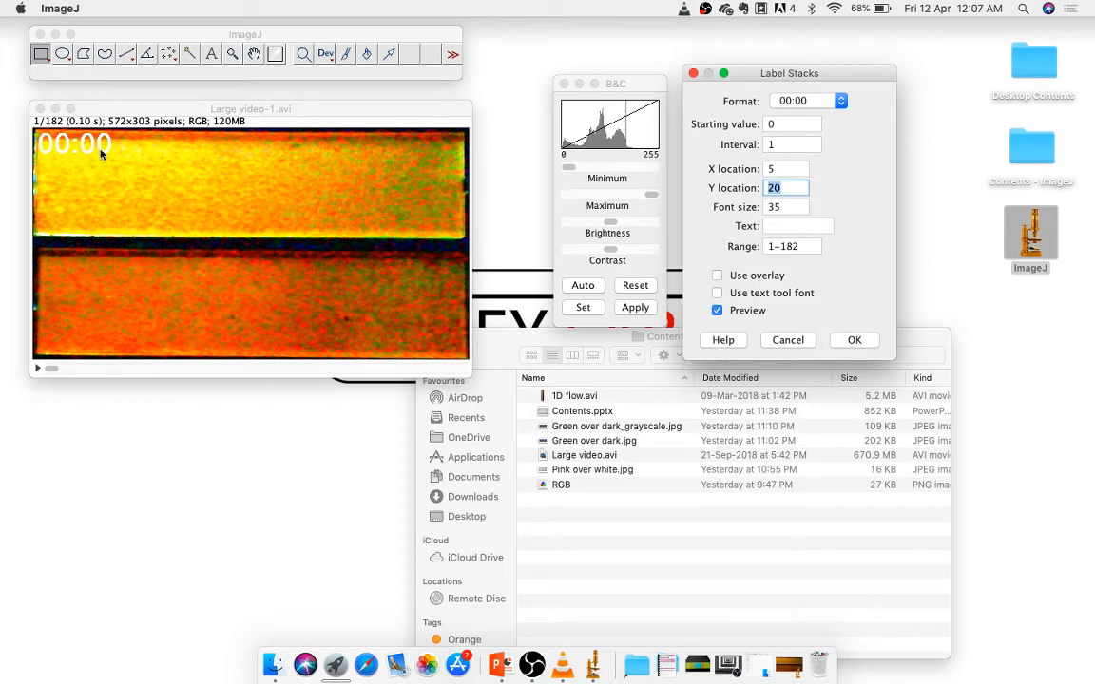
pyautogui.click(853, 339)
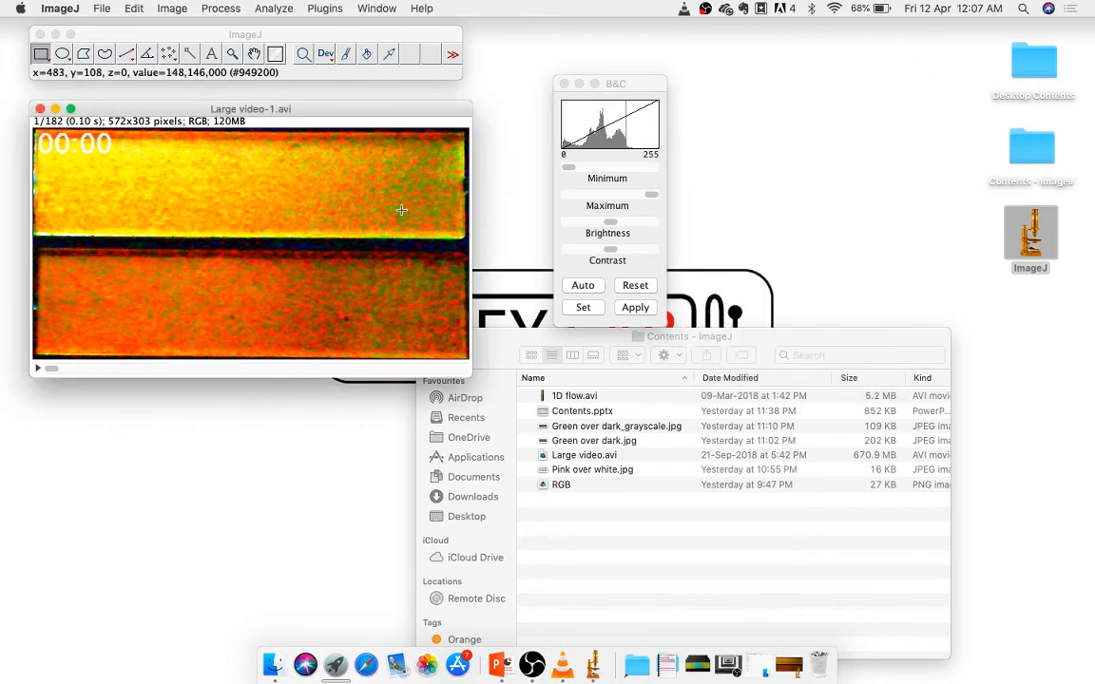
# Play and browse the frames of Large video-1.avi to examine the time labels, returning to the first frame
pyautogui.press('\\')
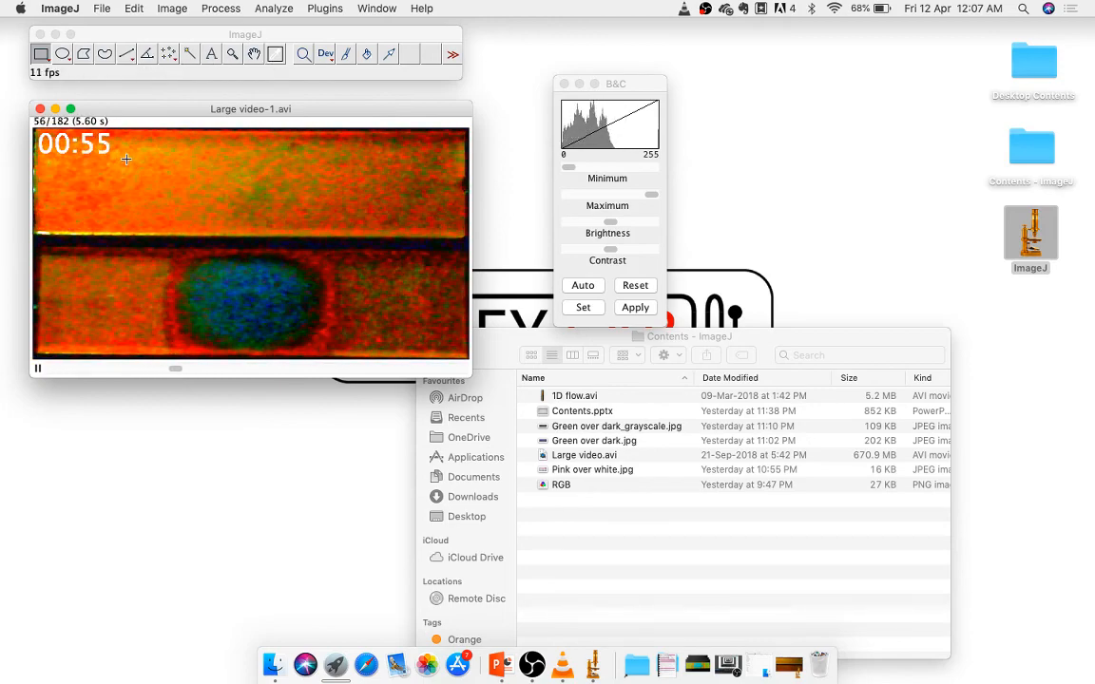
pyautogui.press('\\')
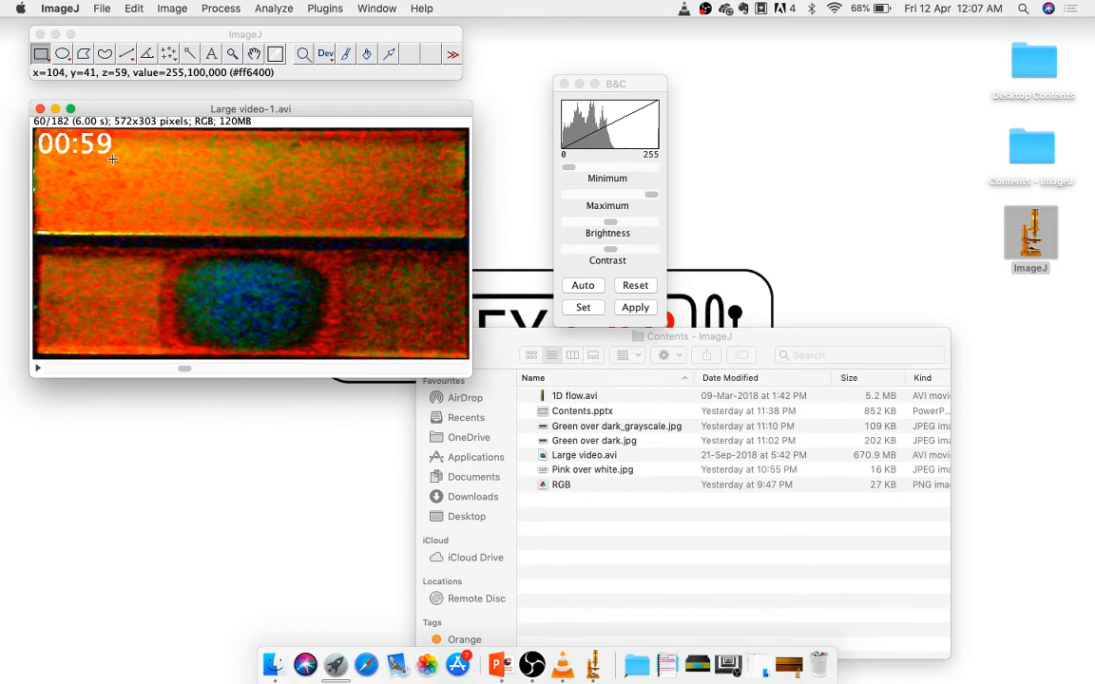
pyautogui.press('\\')
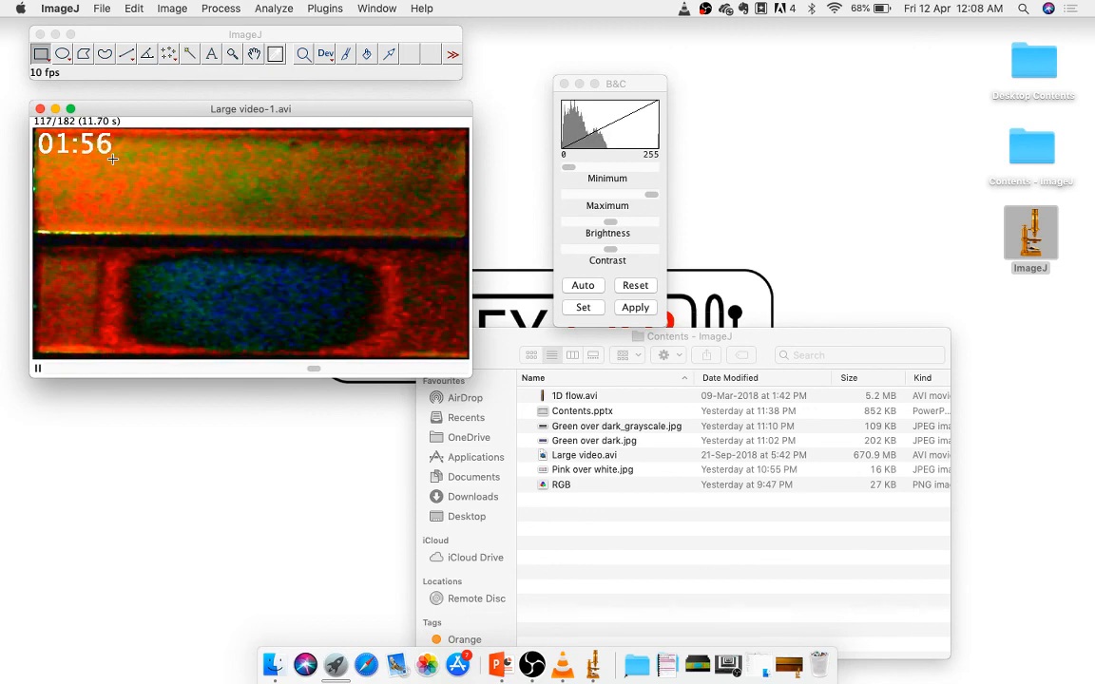
pyautogui.click(112, 160)
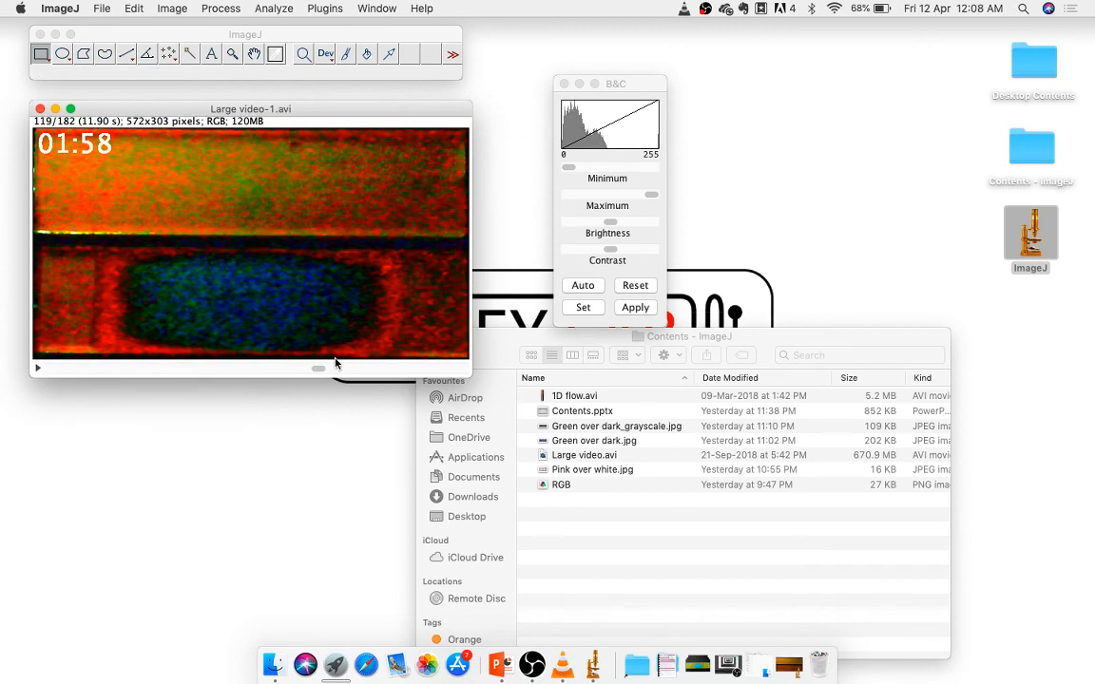
pyautogui.moveTo(318, 369); pyautogui.dragTo(29, 338)
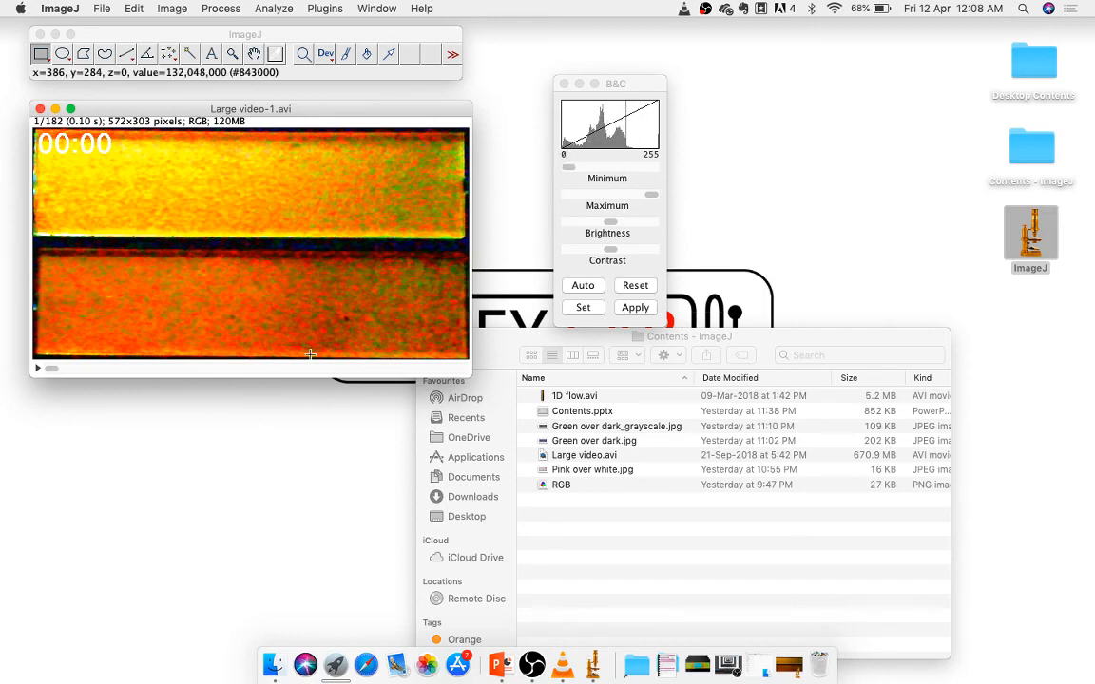
pyautogui.moveTo(54, 371); pyautogui.dragTo(342, 371)
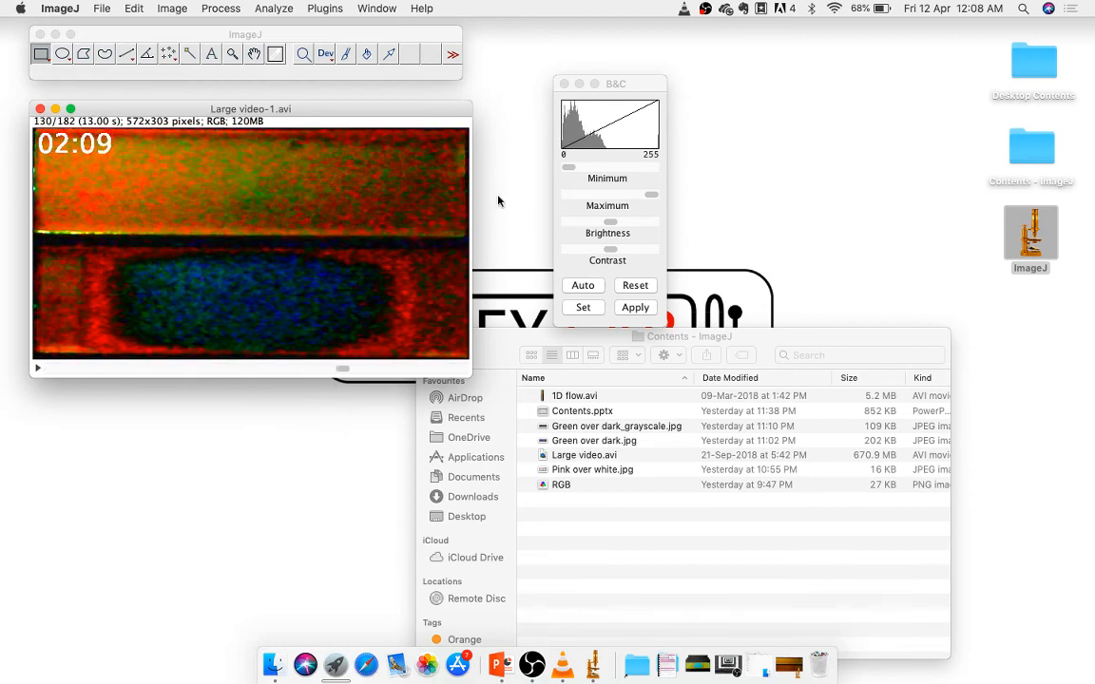
pyautogui.moveTo(339, 372); pyautogui.dragTo(396, 372)
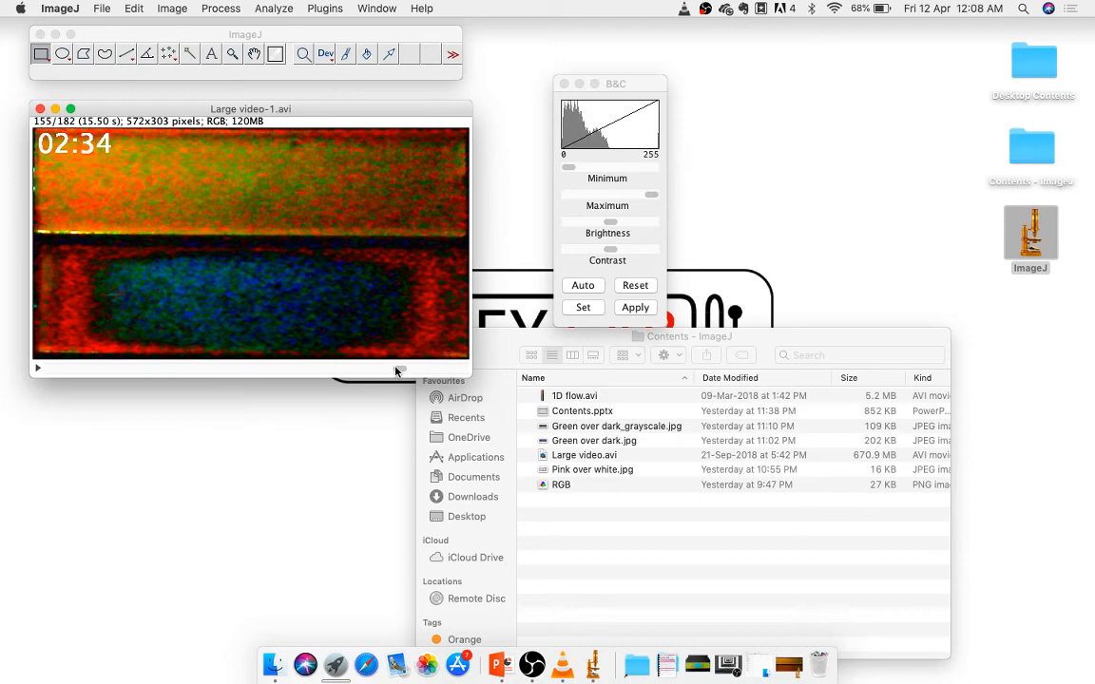
pyautogui.moveTo(396, 372); pyautogui.dragTo(48, 368)
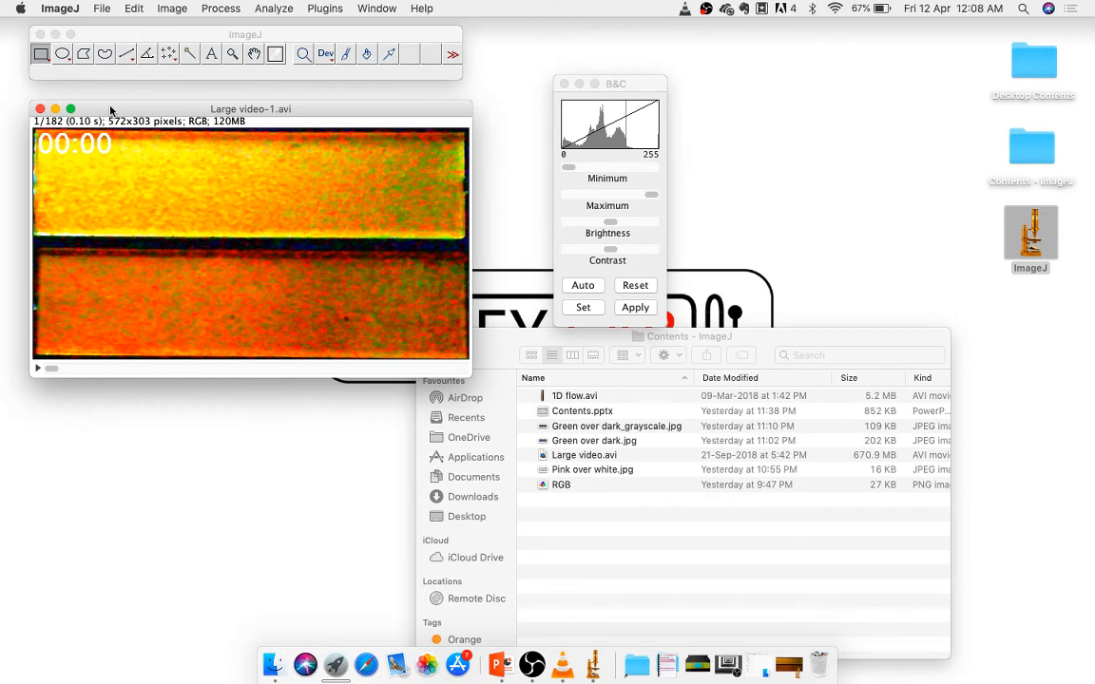
# Save the labelled stack as Large video-1.avi in the Contents - ImageJ folder, using JPEG compression at 18 fps
pyautogui.click(105, 8)
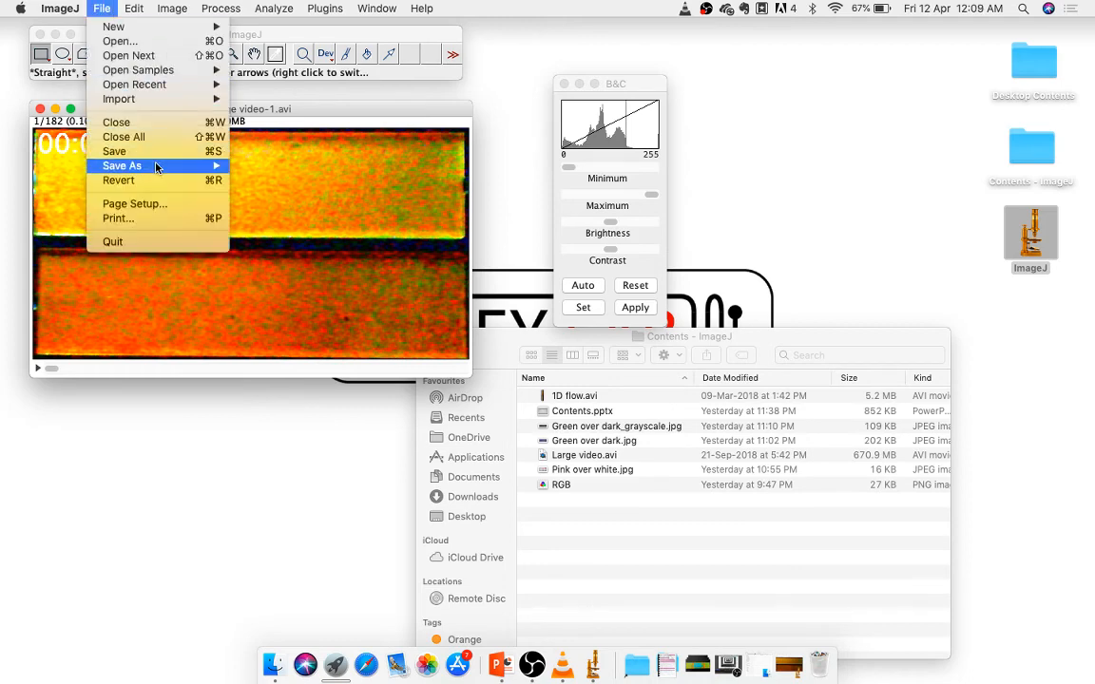
pyautogui.moveTo(143, 165)
pyautogui.click(287, 268)
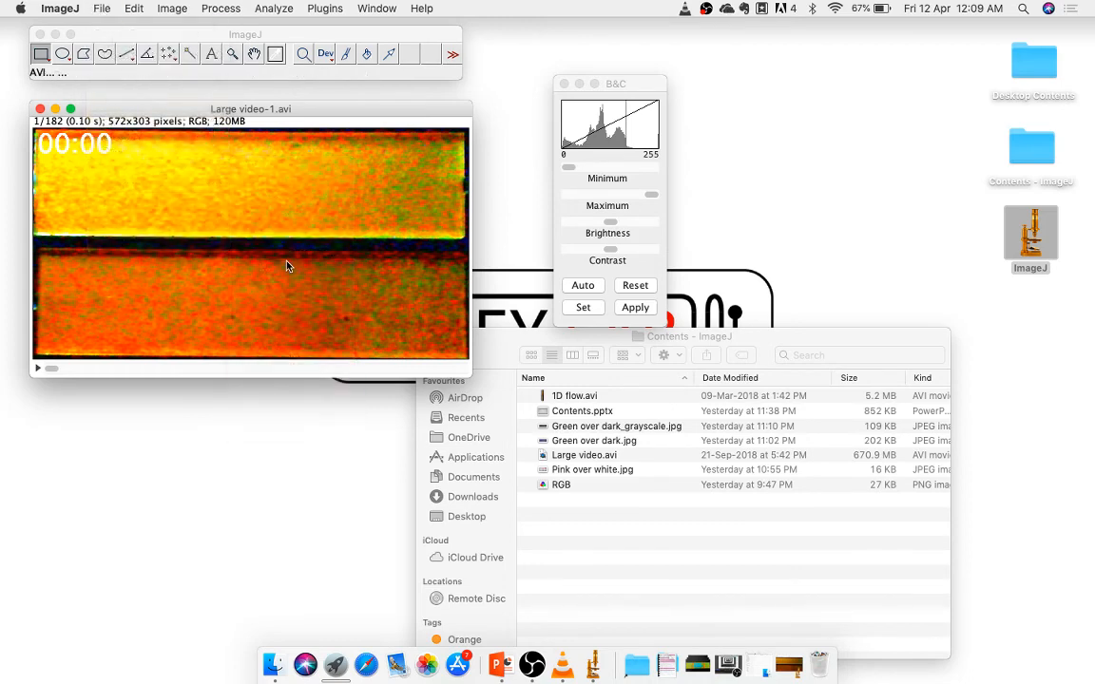
pyautogui.click(574, 210)
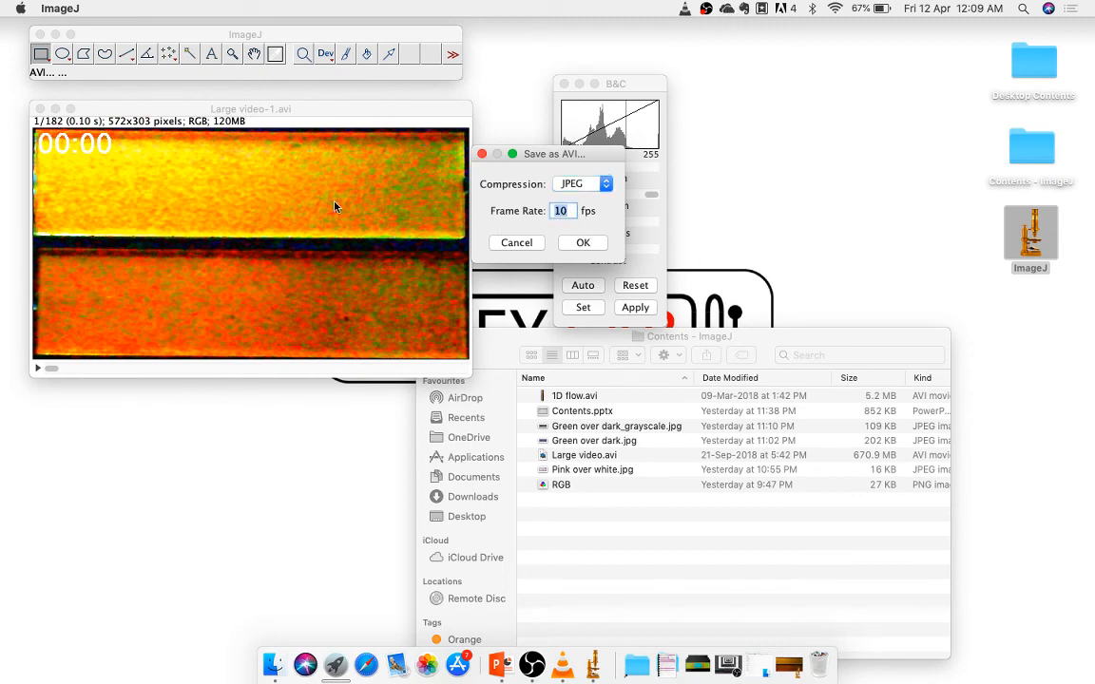
pyautogui.write('18')
pyautogui.click(583, 244)
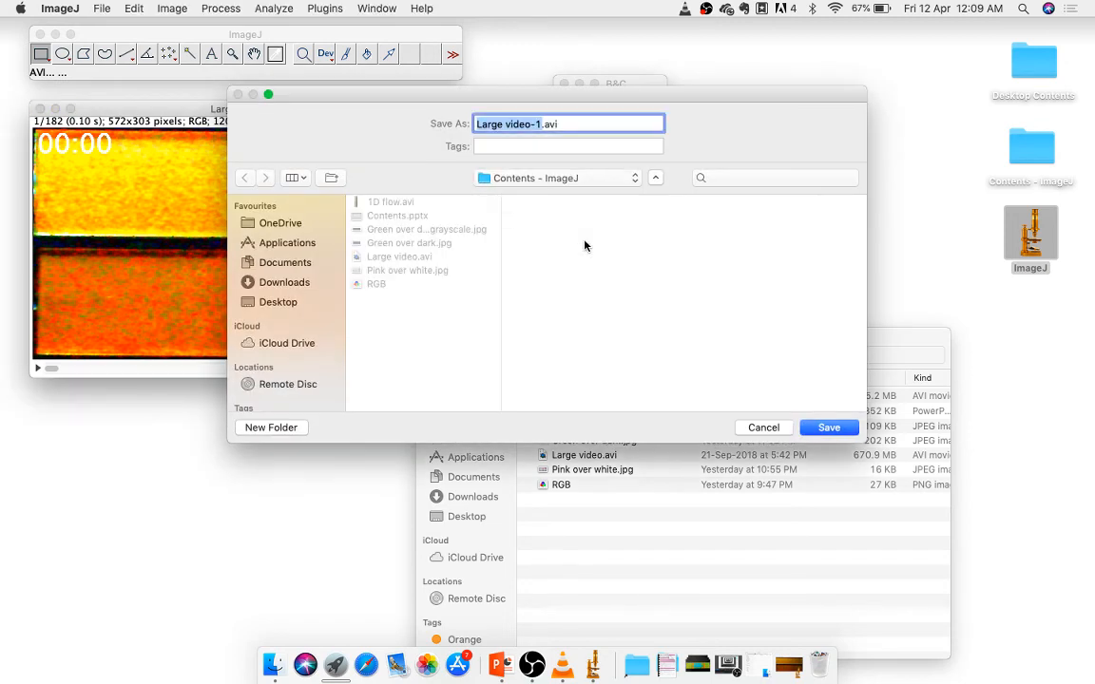
pyautogui.press('Right')
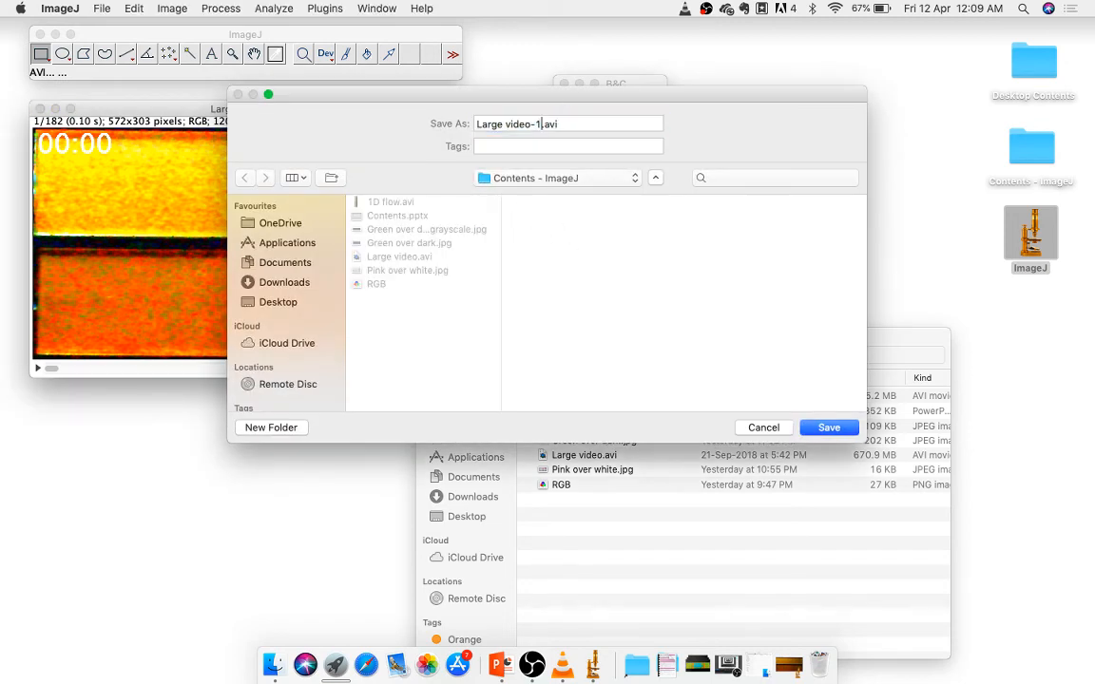
pyautogui.click(813, 426)
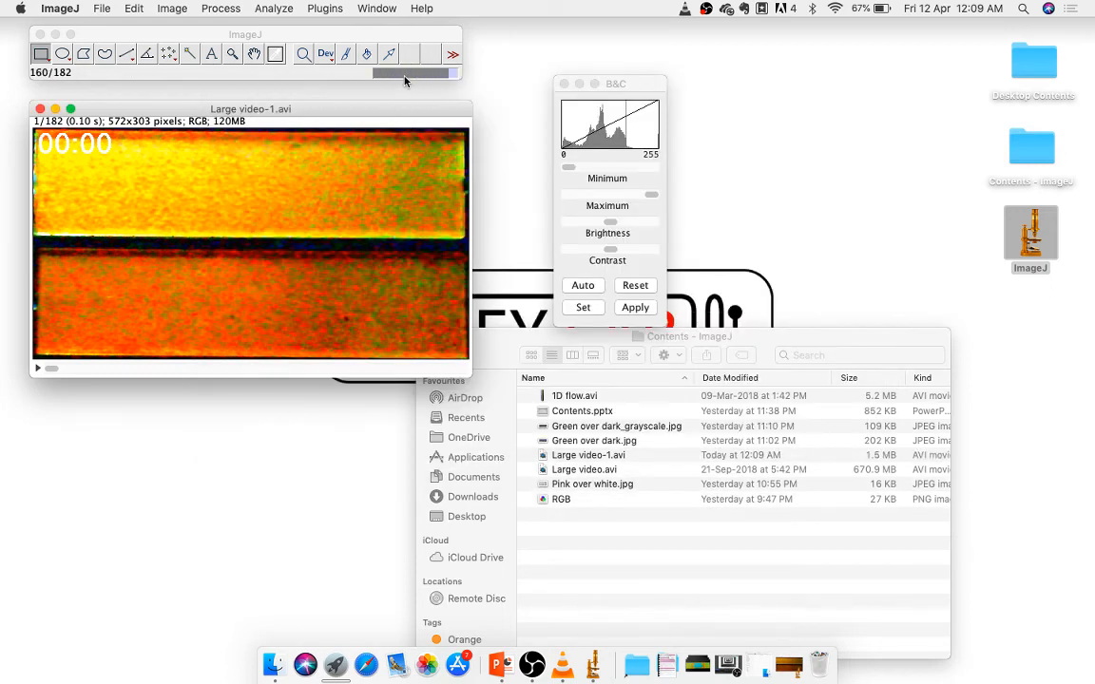
# Select the saved Large video-1.avi file in the Contents - ImageJ folder and close its stack window in ImageJ
pyautogui.click(654, 539)
pyautogui.click(591, 456)
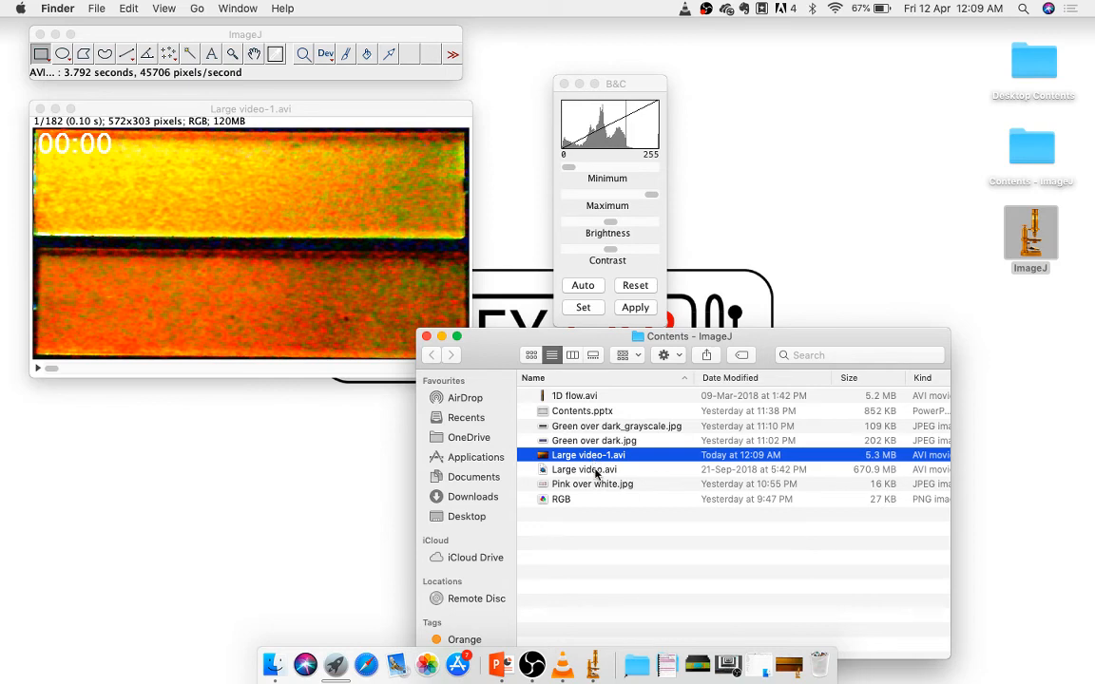
pyautogui.click(40, 109)
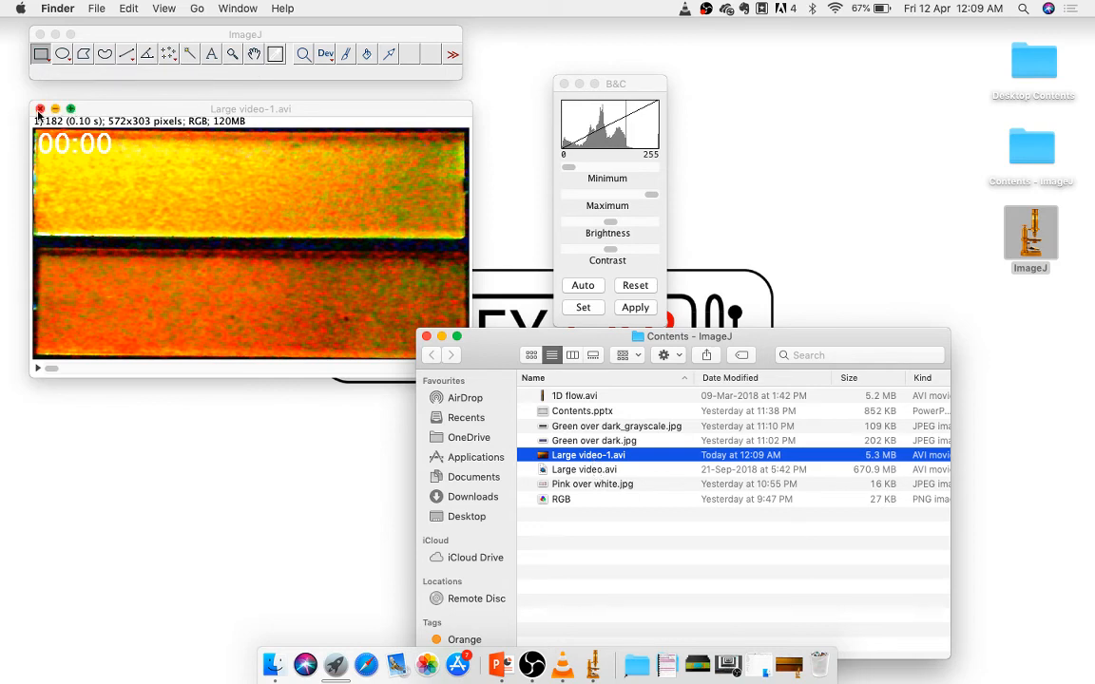
pyautogui.click(470, 223)
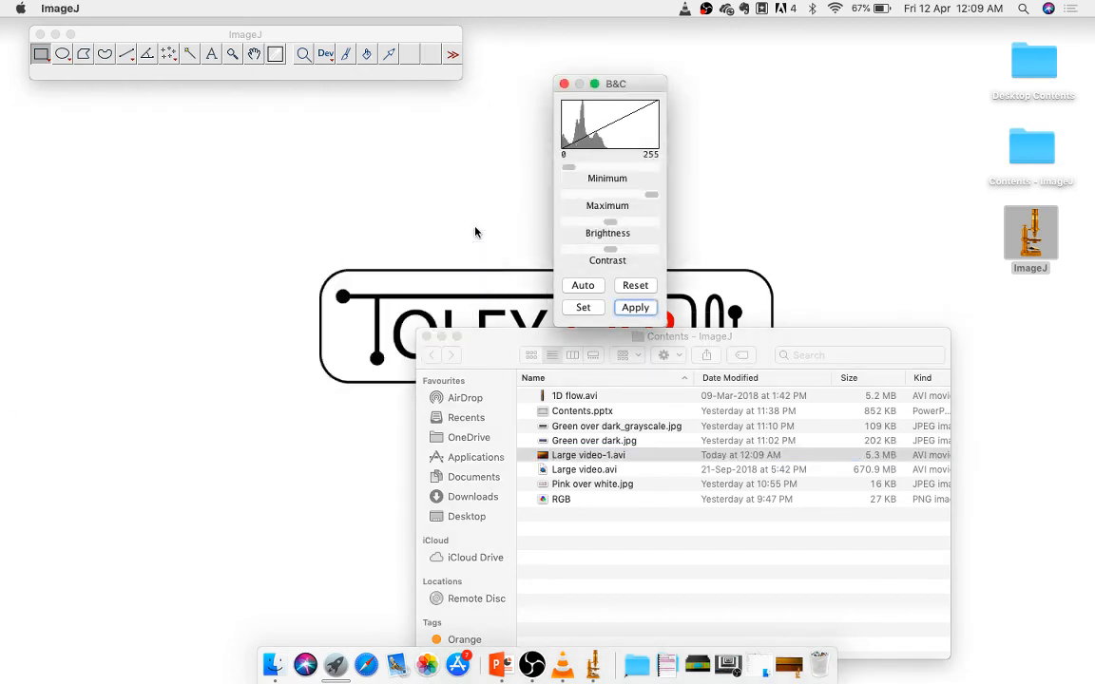
# Close the brightness/contrast window, play the saved Large video-1.avi from the Contents - ImageJ folder, and close the player
pyautogui.click(564, 85)
pyautogui.doubleClick(586, 456)
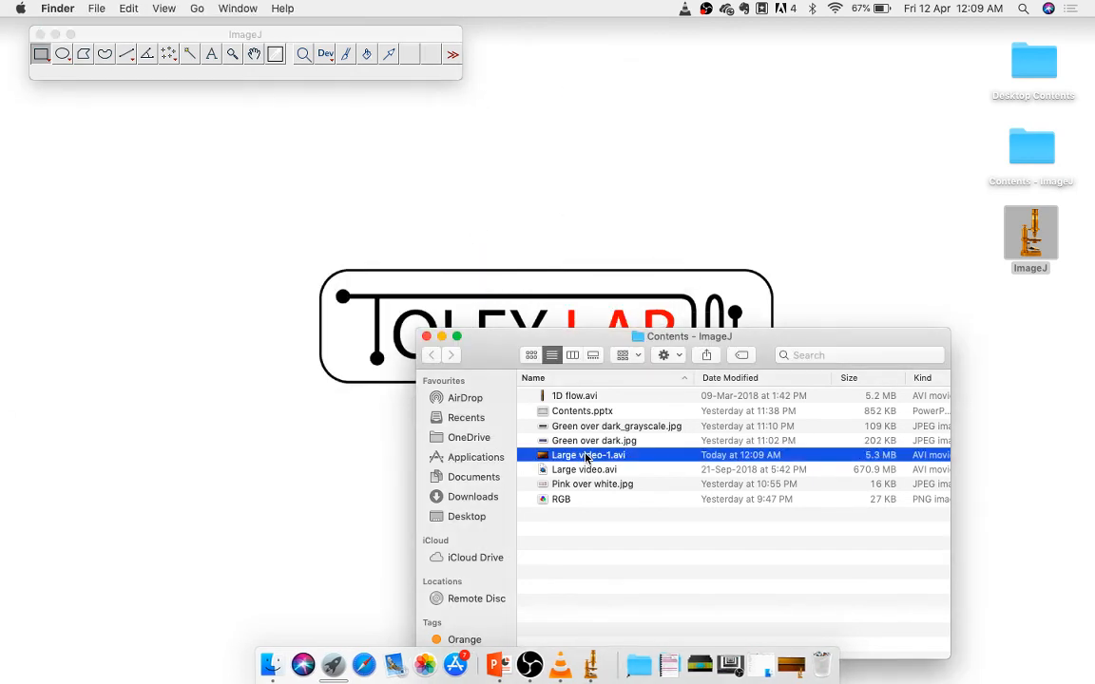
pyautogui.click(255, 252)
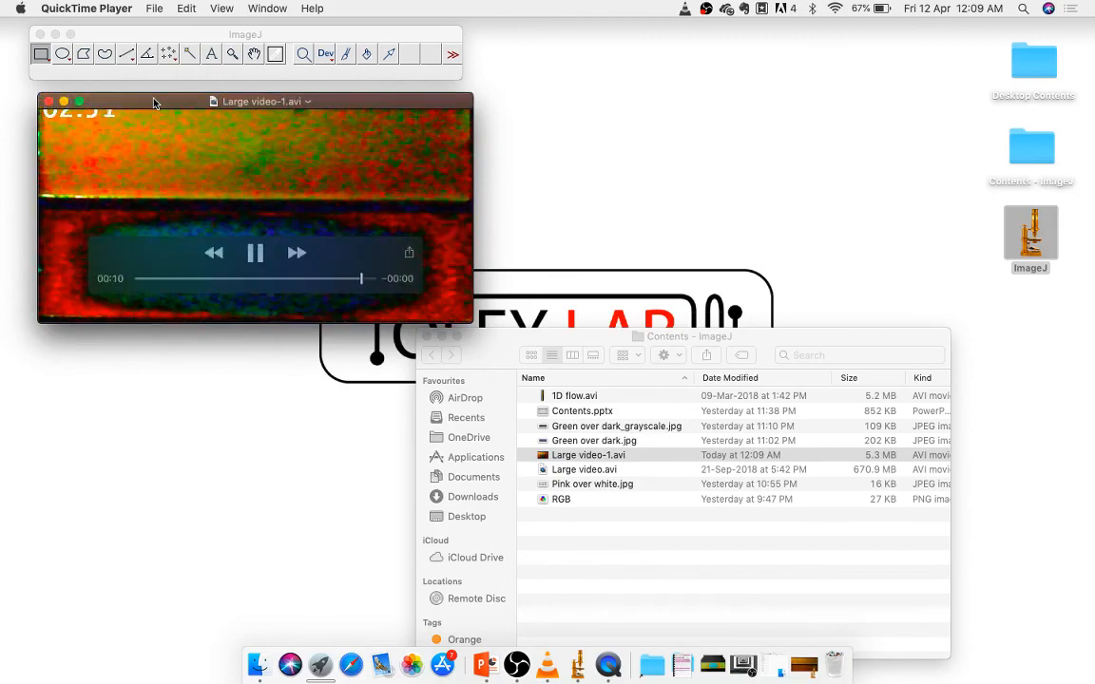
pyautogui.click(45, 102)
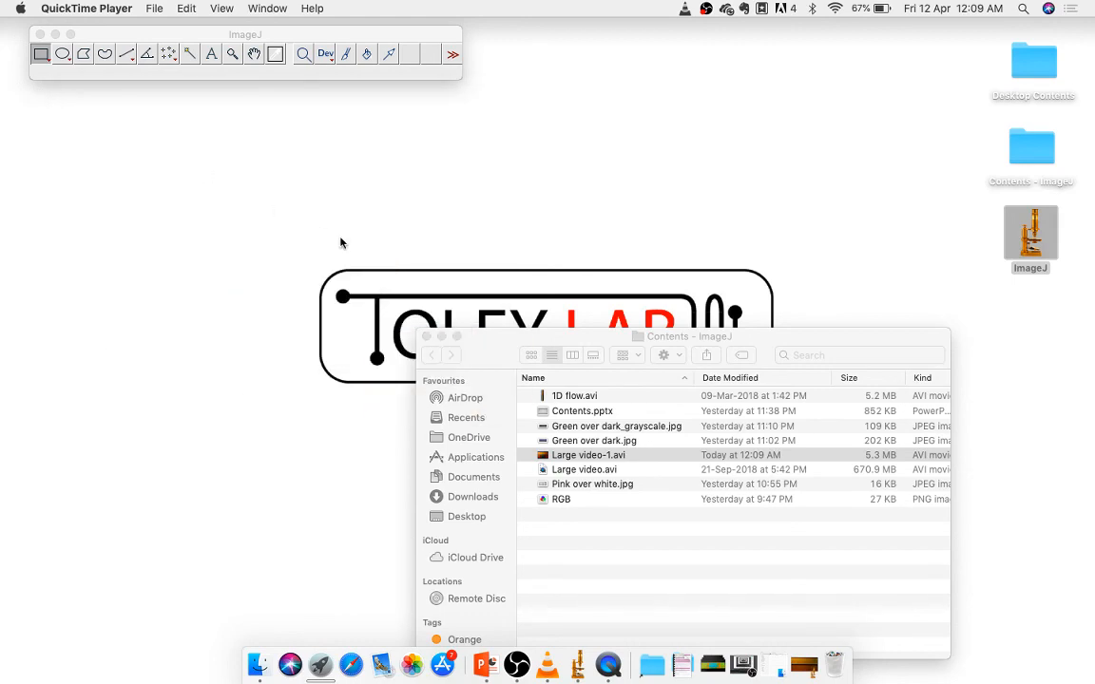
# Open Green over dark_grayscale.jpg from the Contents - ImageJ folder in ImageJ and place its window below the toolbar
pyautogui.moveTo(495, 363); pyautogui.dragTo(544, 174)
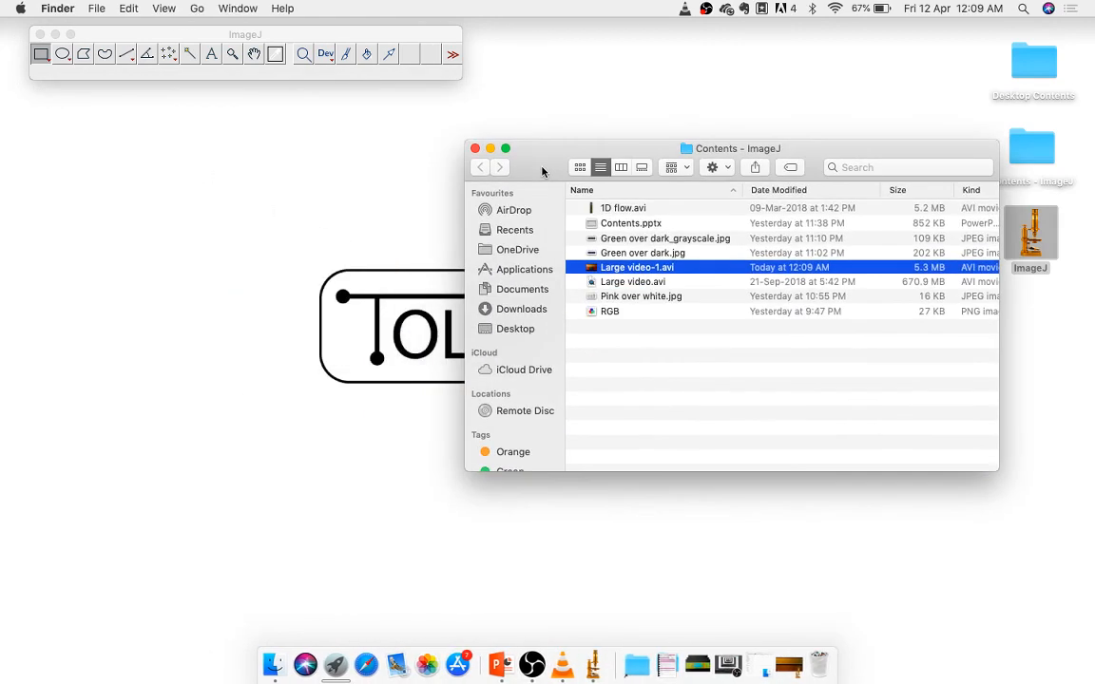
pyautogui.click(622, 350)
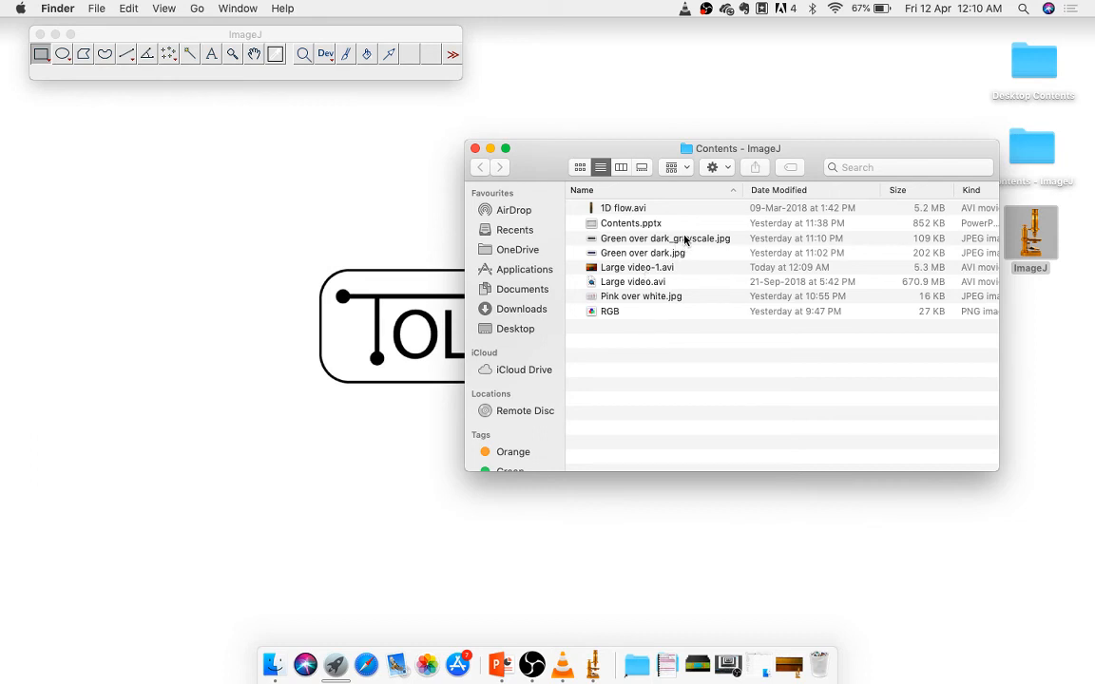
pyautogui.moveTo(684, 240); pyautogui.dragTo(316, 62)
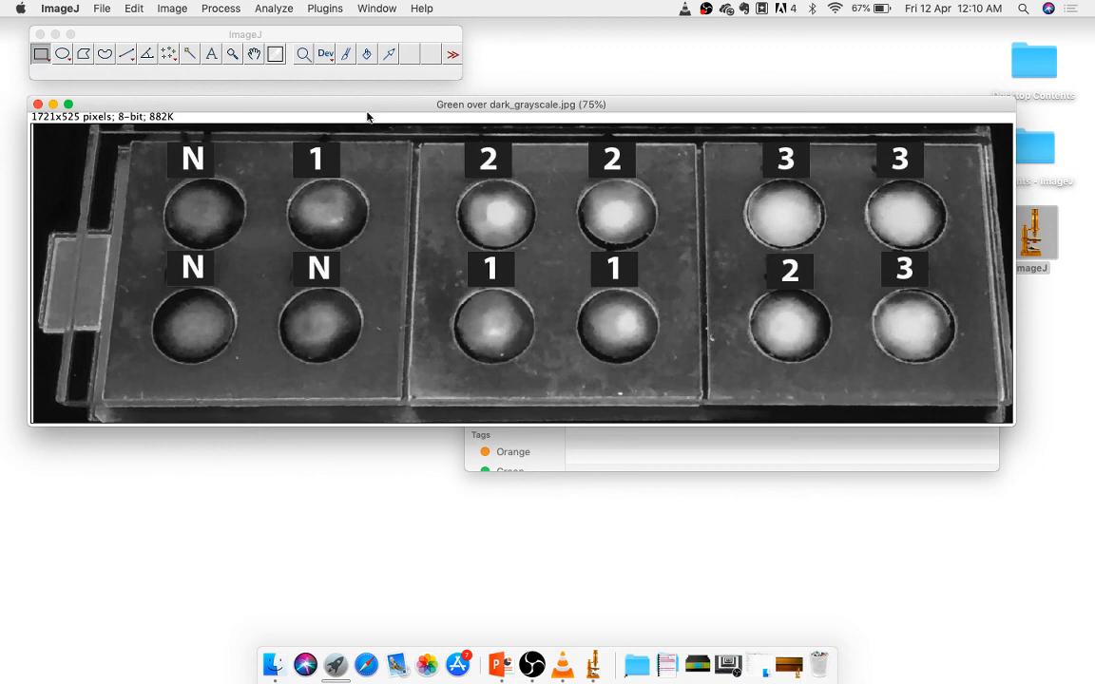
pyautogui.moveTo(379, 111); pyautogui.dragTo(380, 136)
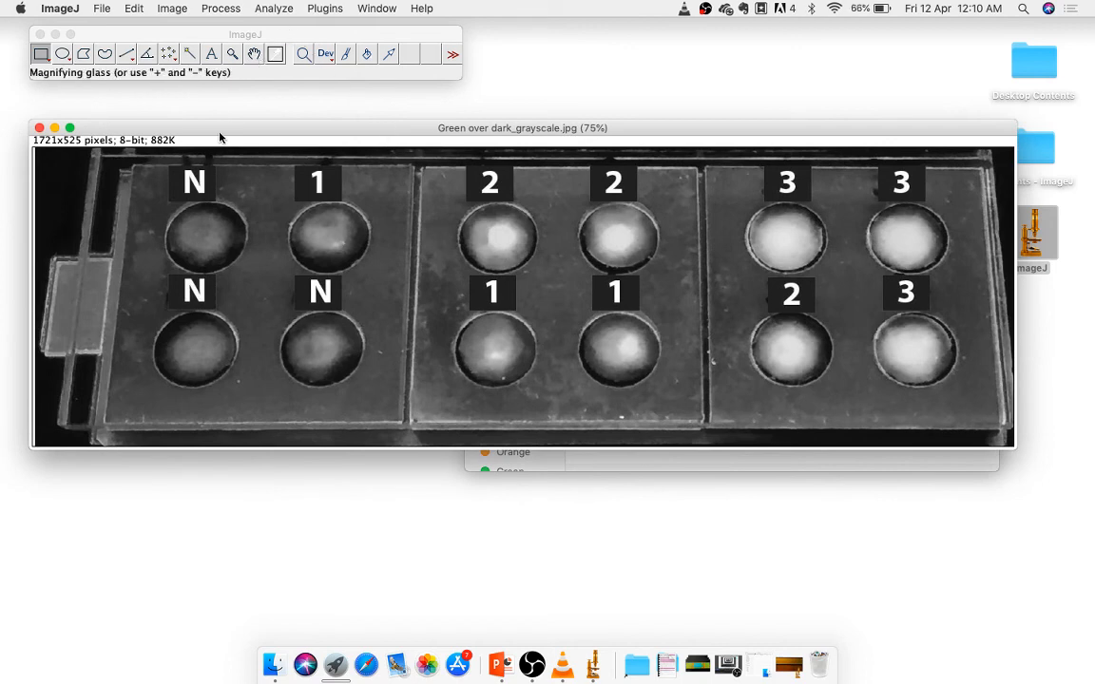
# Start the Brightness/Contrast adjustment on the grayscale image and lower the display maximum to 194
pyautogui.click(177, 7)
pyautogui.moveTo(185, 49)
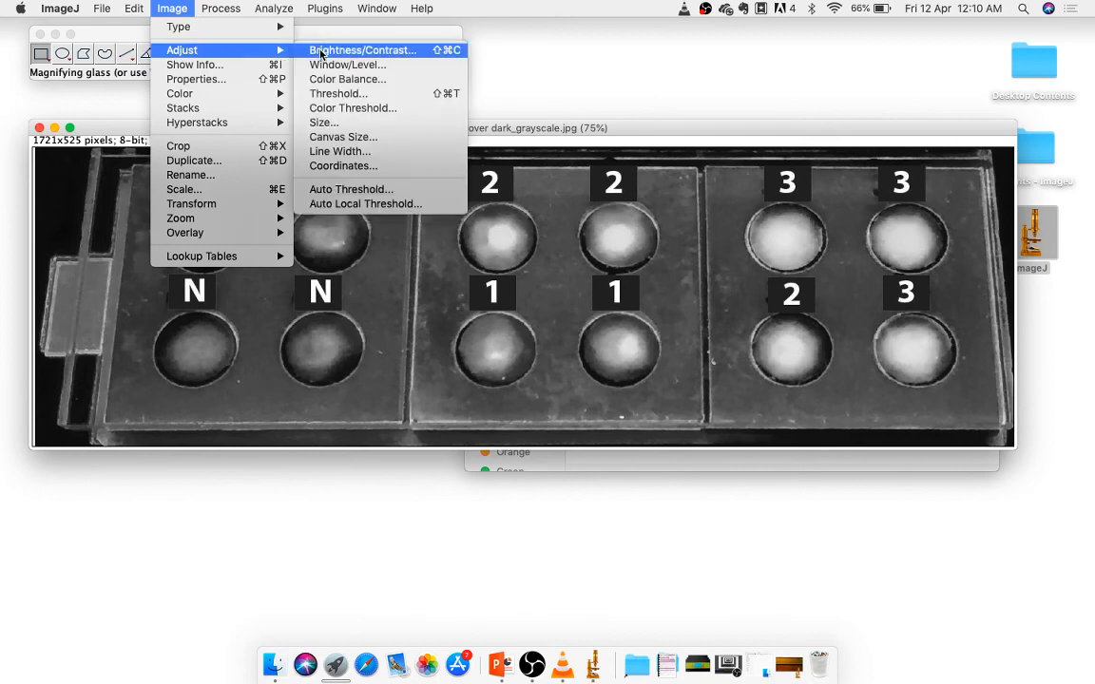
pyautogui.click(321, 51)
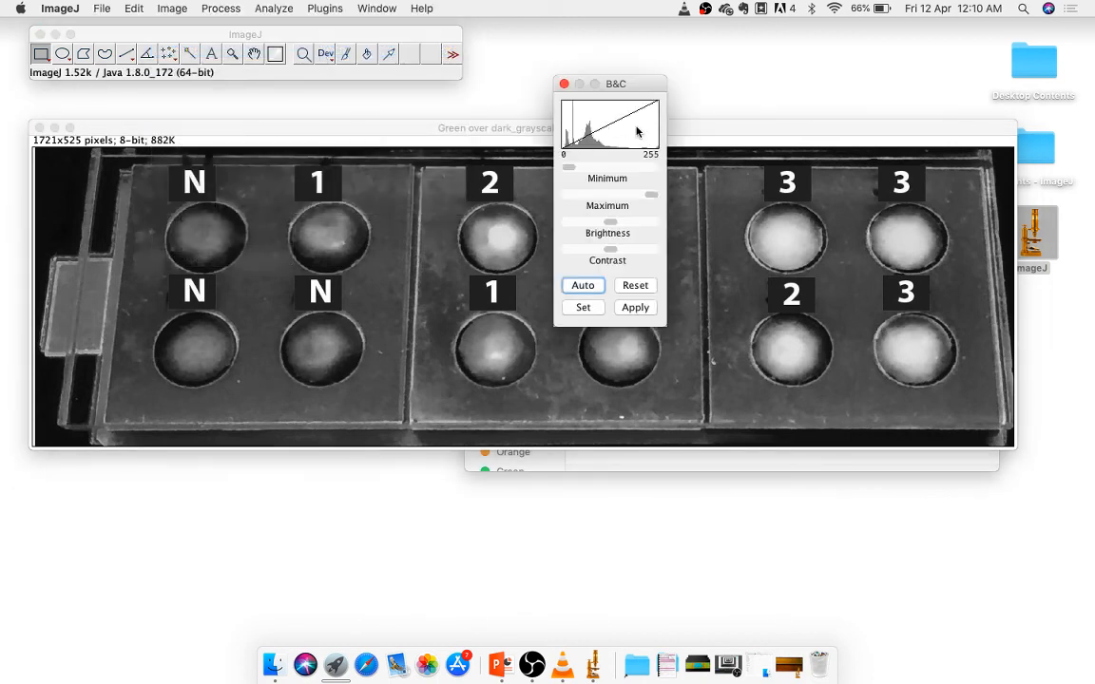
pyautogui.moveTo(633, 86); pyautogui.dragTo(865, 326)
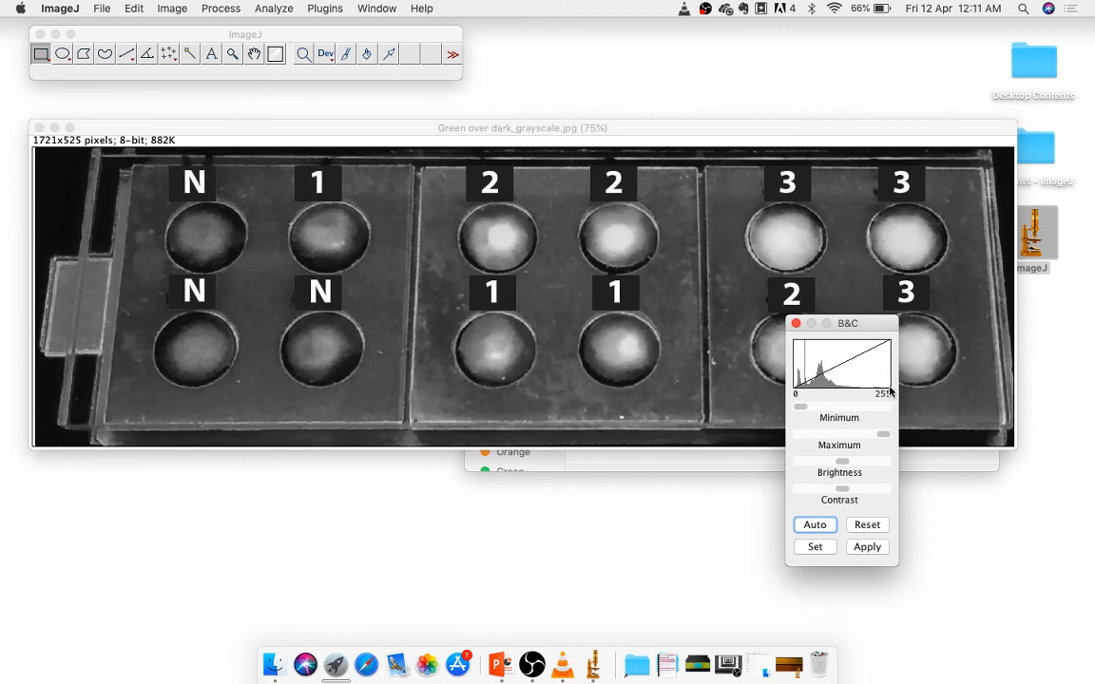
pyautogui.moveTo(884, 437); pyautogui.dragTo(865, 437)
pyautogui.moveTo(791, 323); pyautogui.dragTo(796, 426)
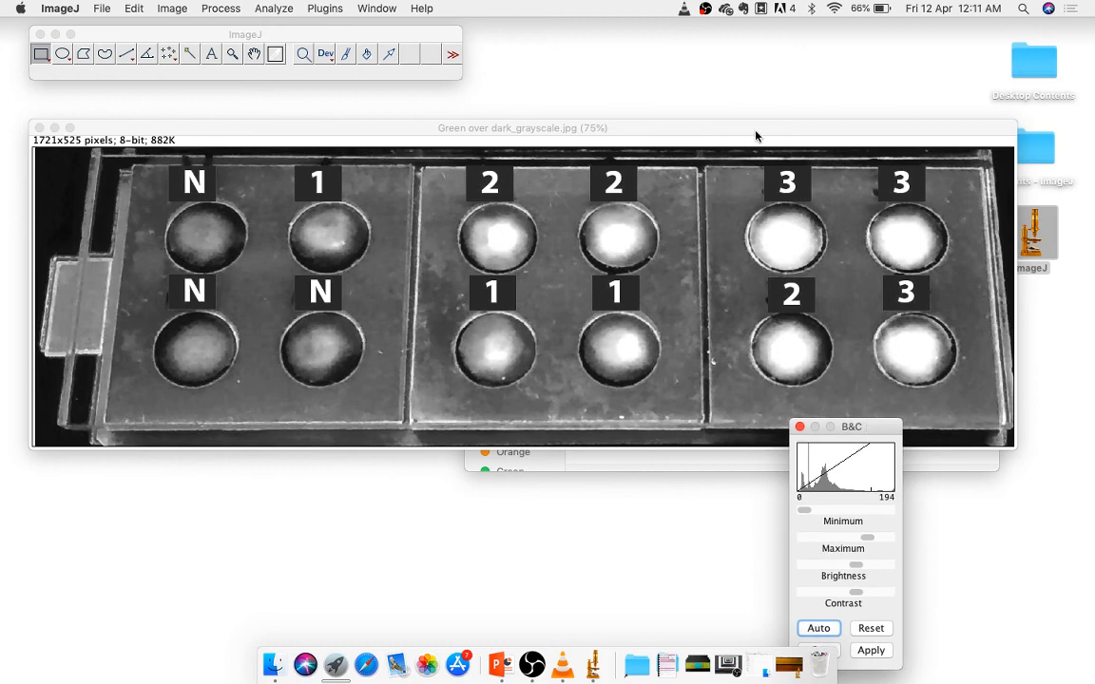
pyautogui.moveTo(680, 127); pyautogui.dragTo(681, 103)
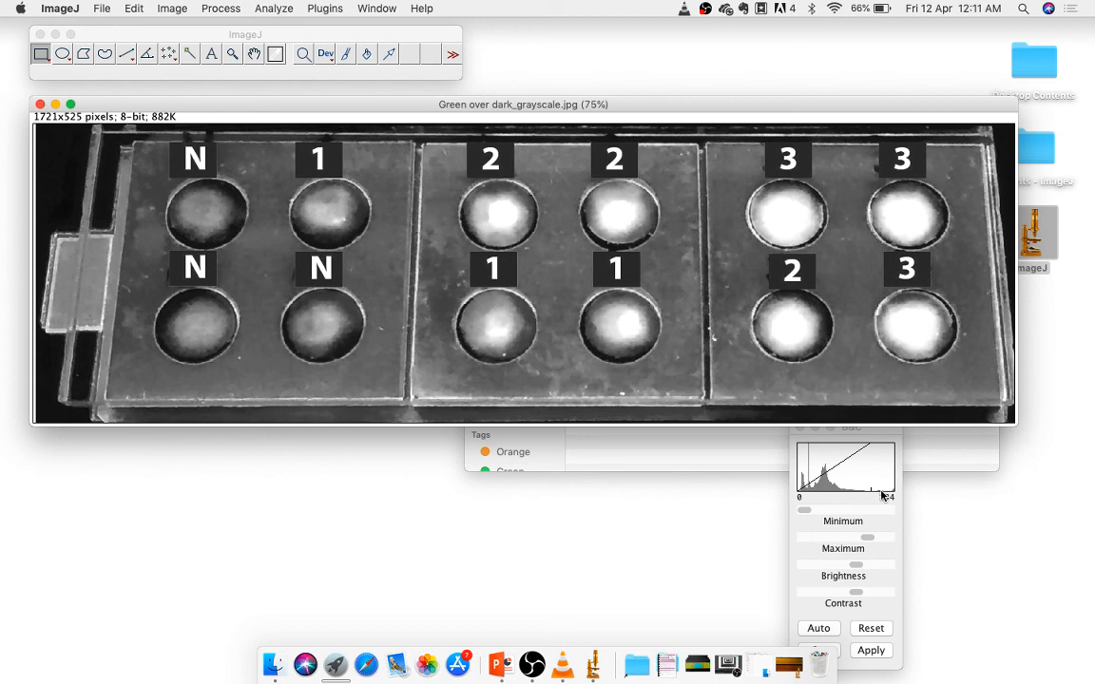
pyautogui.moveTo(870, 536)
pyautogui.mouseDown()
pyautogui.moveTo(884, 539)
pyautogui.moveTo(871, 539)
pyautogui.mouseUp()
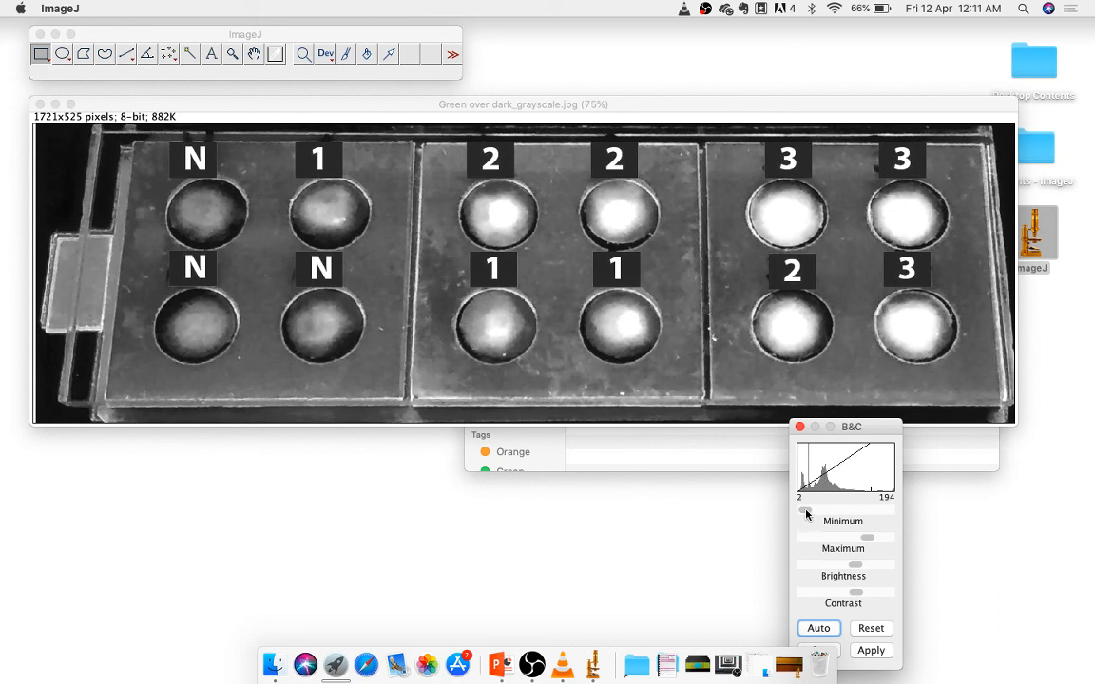
# Raise the display minimum to 123 and the maximum to 250, and apply the adjustment to the image
pyautogui.moveTo(805, 515); pyautogui.dragTo(816, 515)
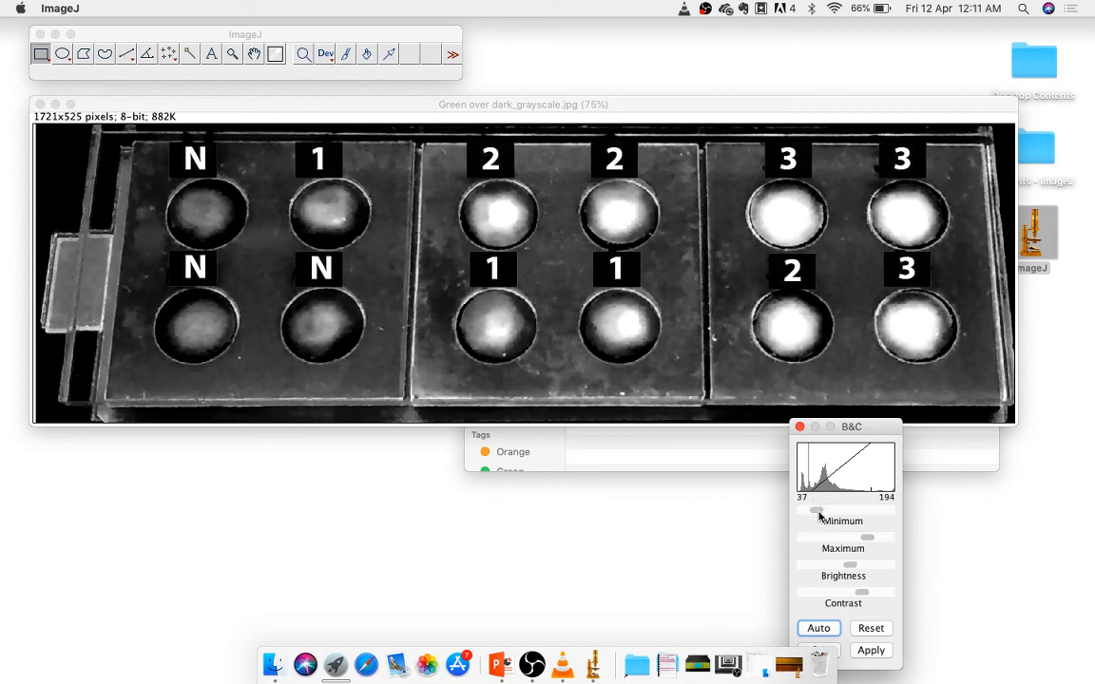
pyautogui.moveTo(819, 516); pyautogui.dragTo(846, 513)
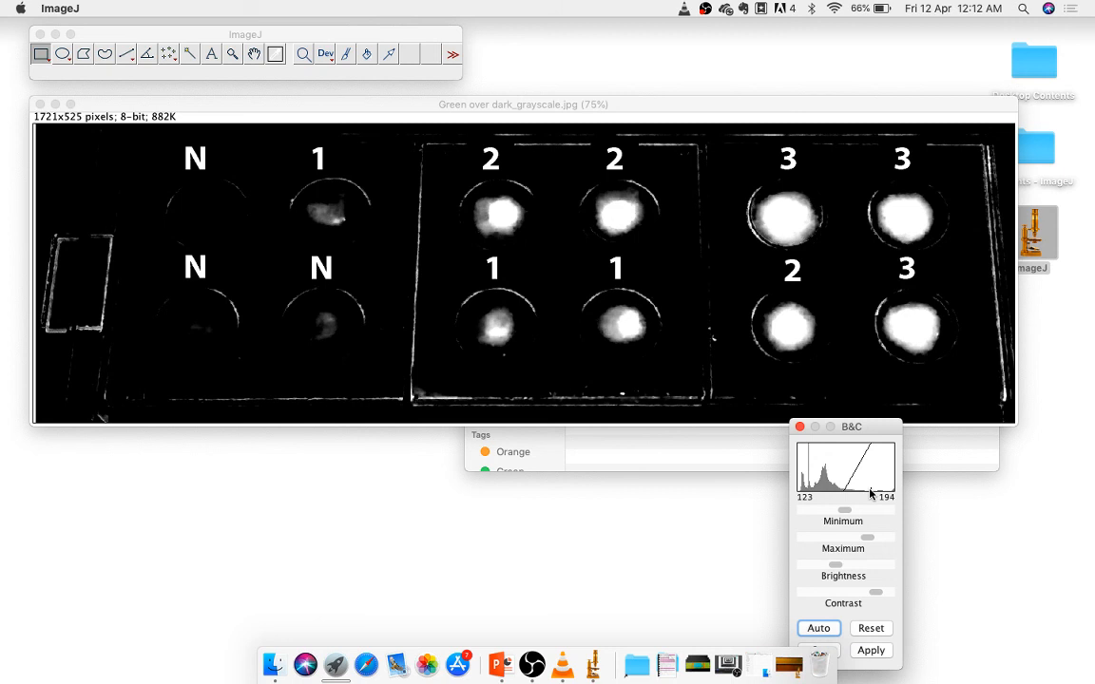
pyautogui.moveTo(869, 540); pyautogui.dragTo(887, 541)
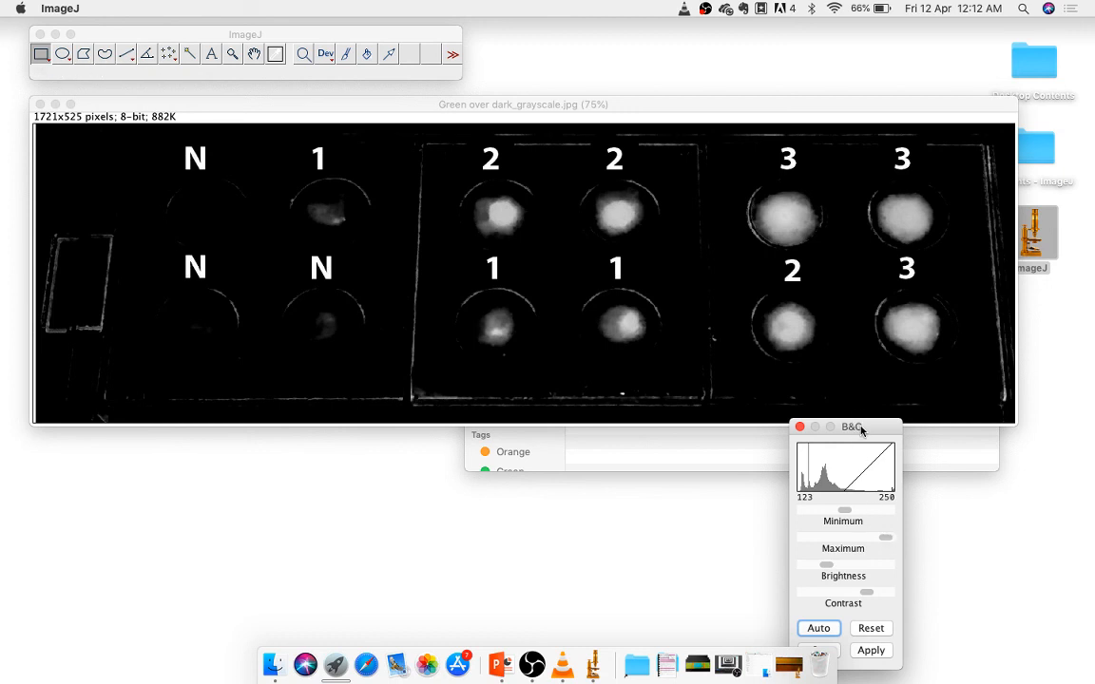
pyautogui.moveTo(818, 427); pyautogui.dragTo(825, 381)
pyautogui.click(887, 605)
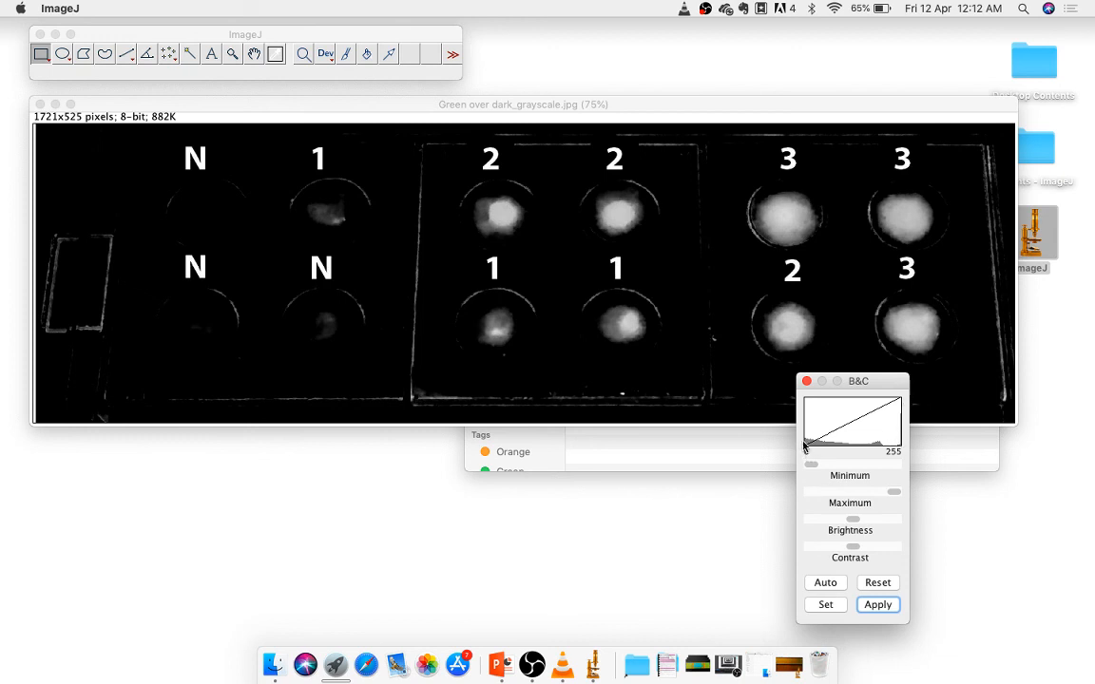
# Apply the Green lookup table to the contrast-adjusted grayscale image
pyautogui.click(585, 106)
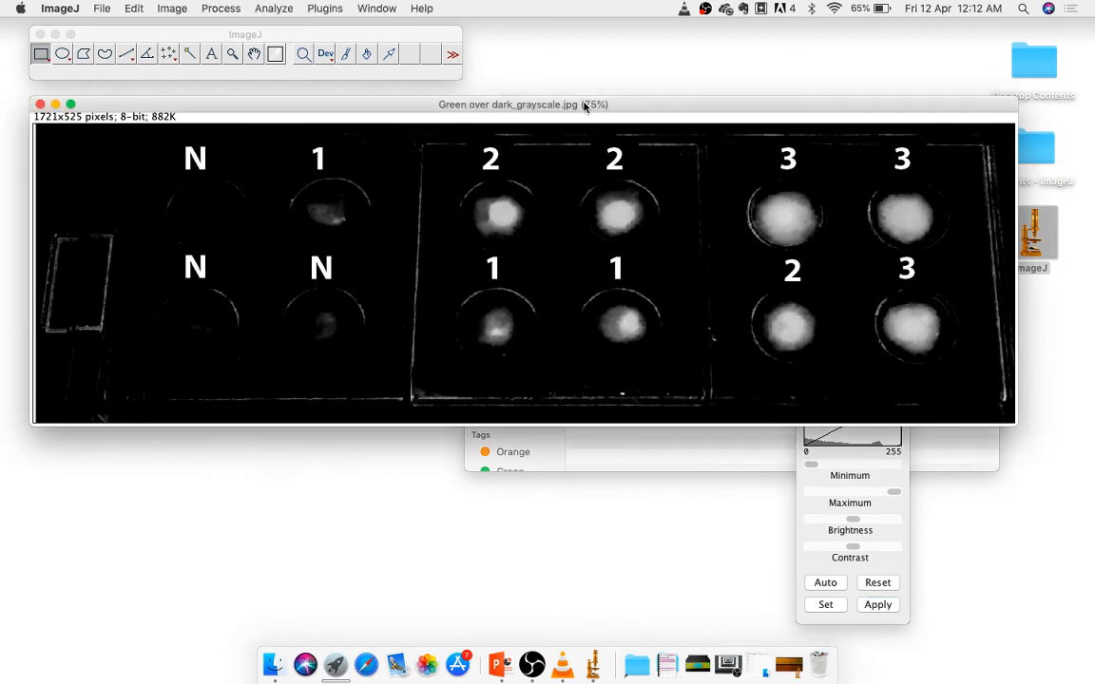
pyautogui.click(184, 10)
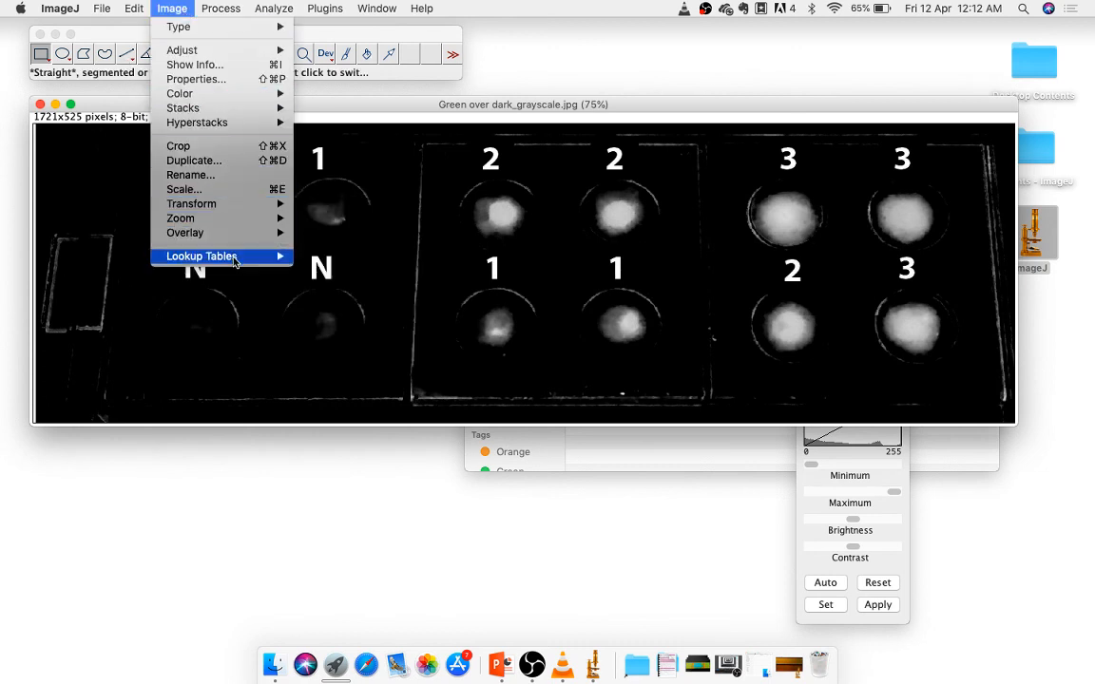
pyautogui.moveTo(236, 261)
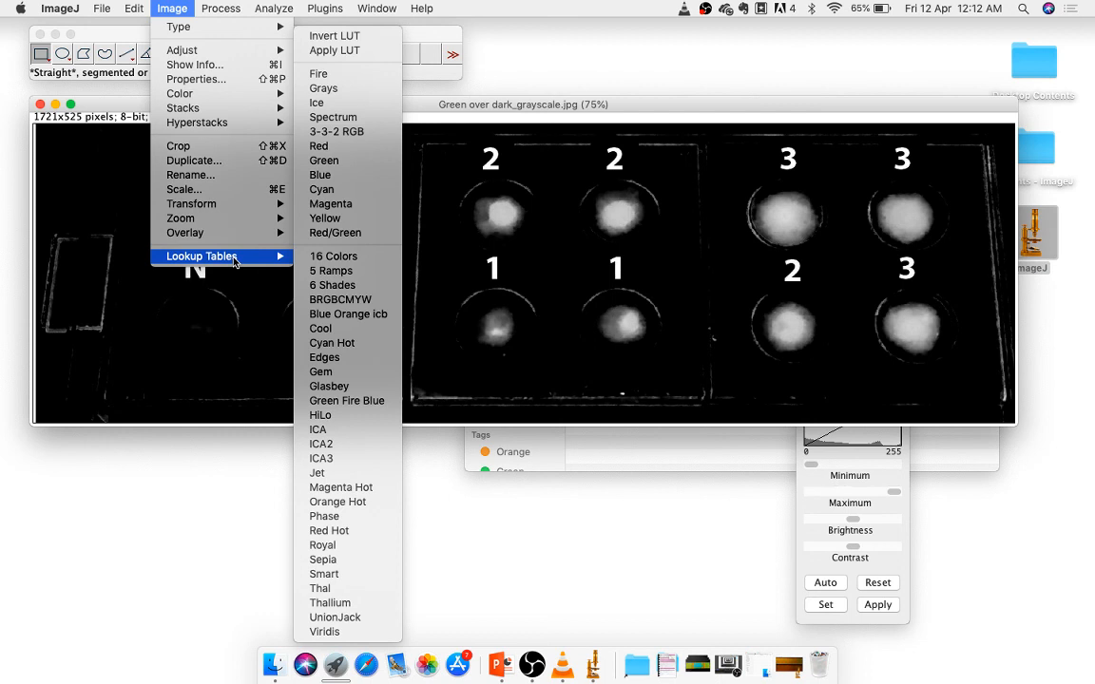
pyautogui.click(352, 166)
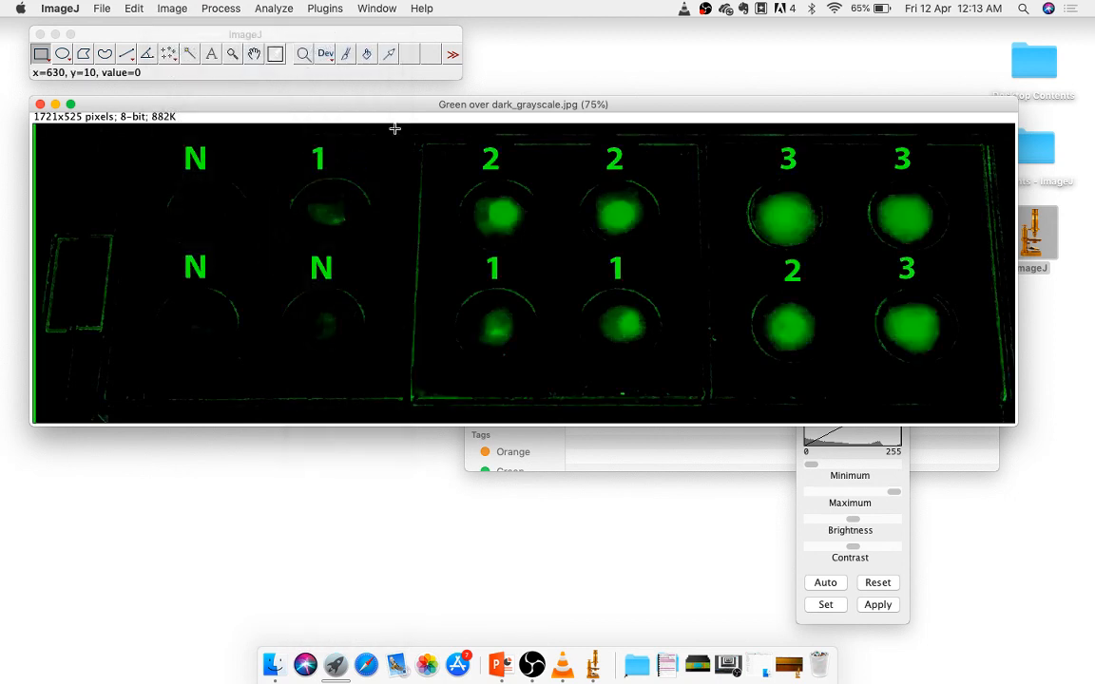
pyautogui.moveTo(426, 108); pyautogui.dragTo(407, 106)
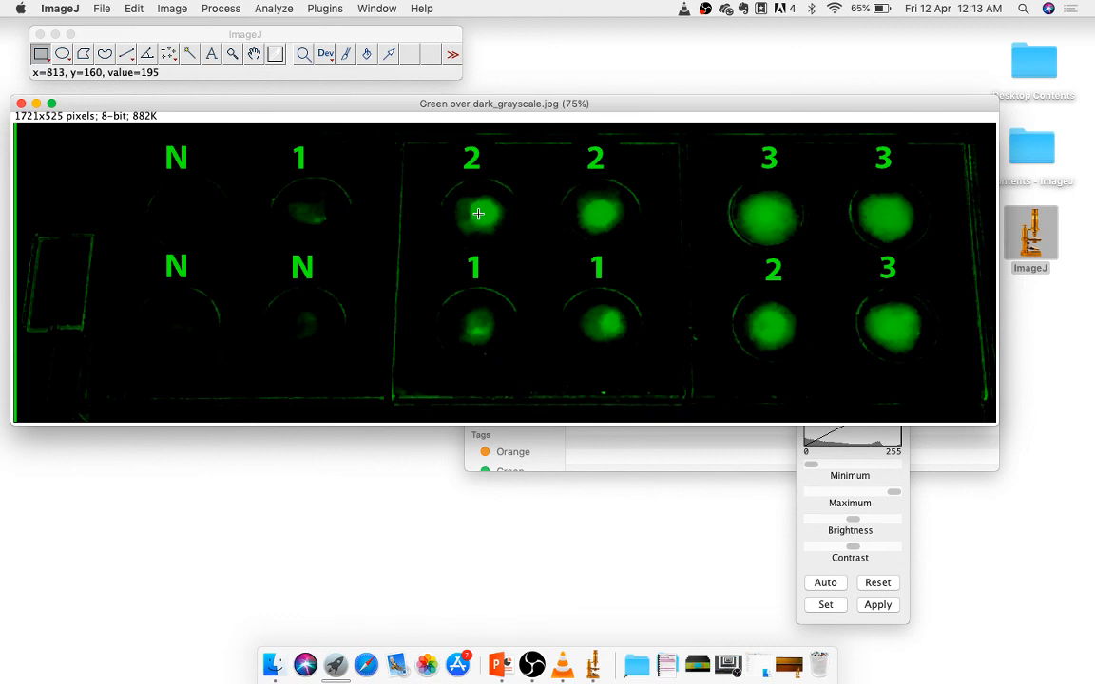
pyautogui.click(102, 7)
pyautogui.moveTo(176, 173)
pyautogui.click(274, 194)
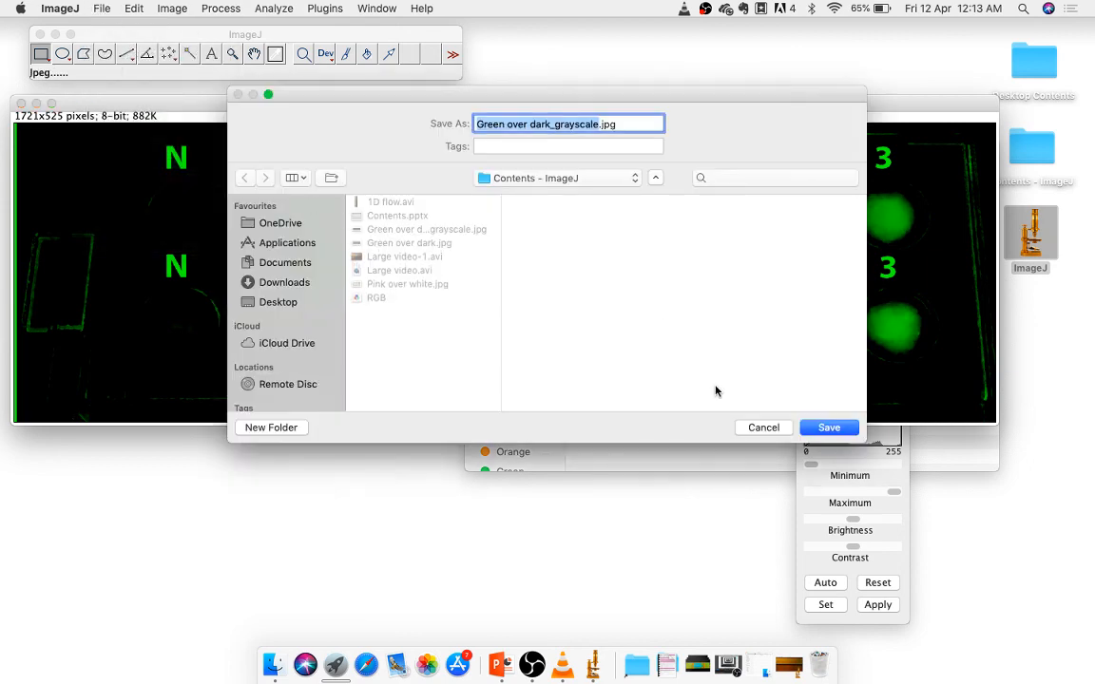
pyautogui.click(762, 425)
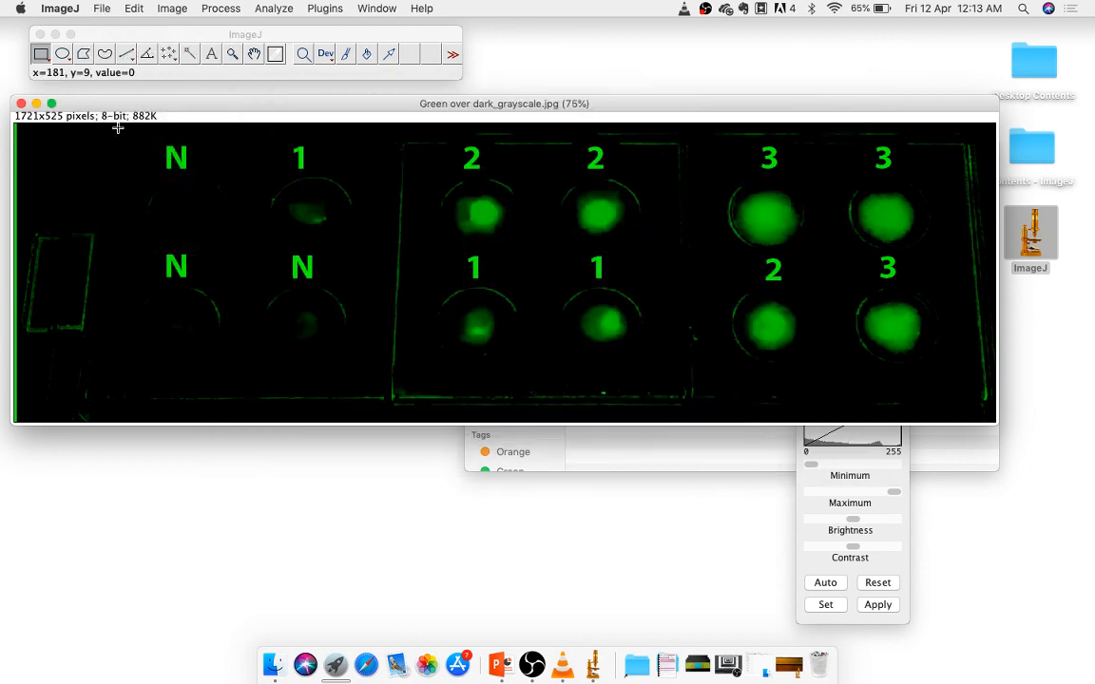
# Close the green-coloured Green over dark_grayscale.jpg image without saving its changes
pyautogui.click(21, 102)
pyautogui.click(466, 233)
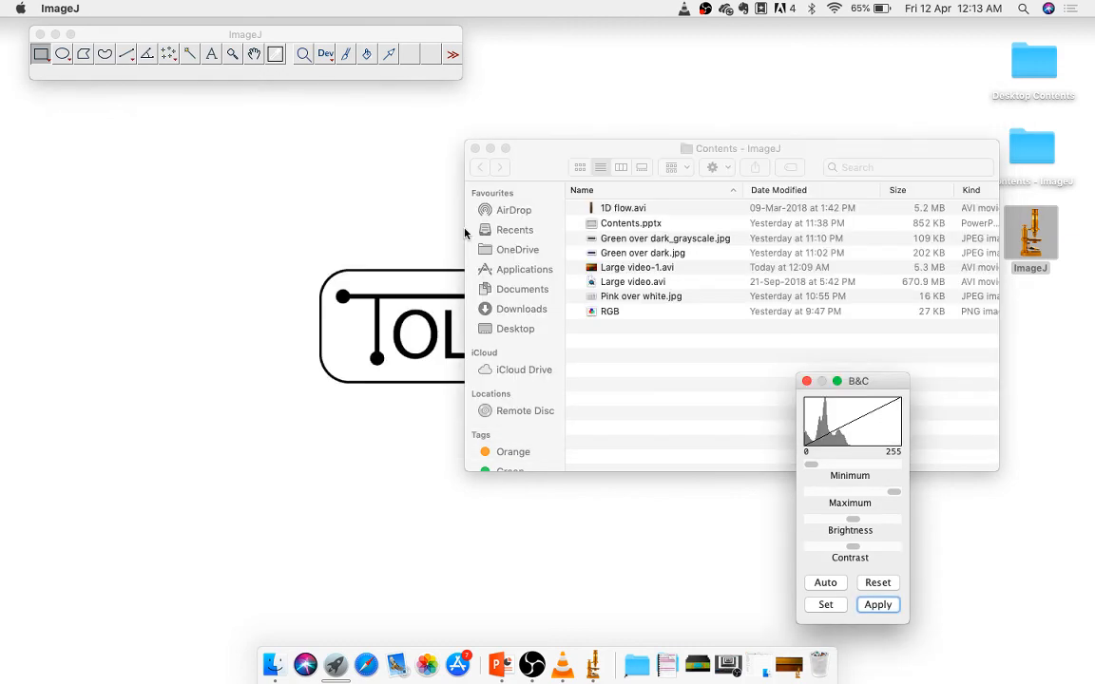